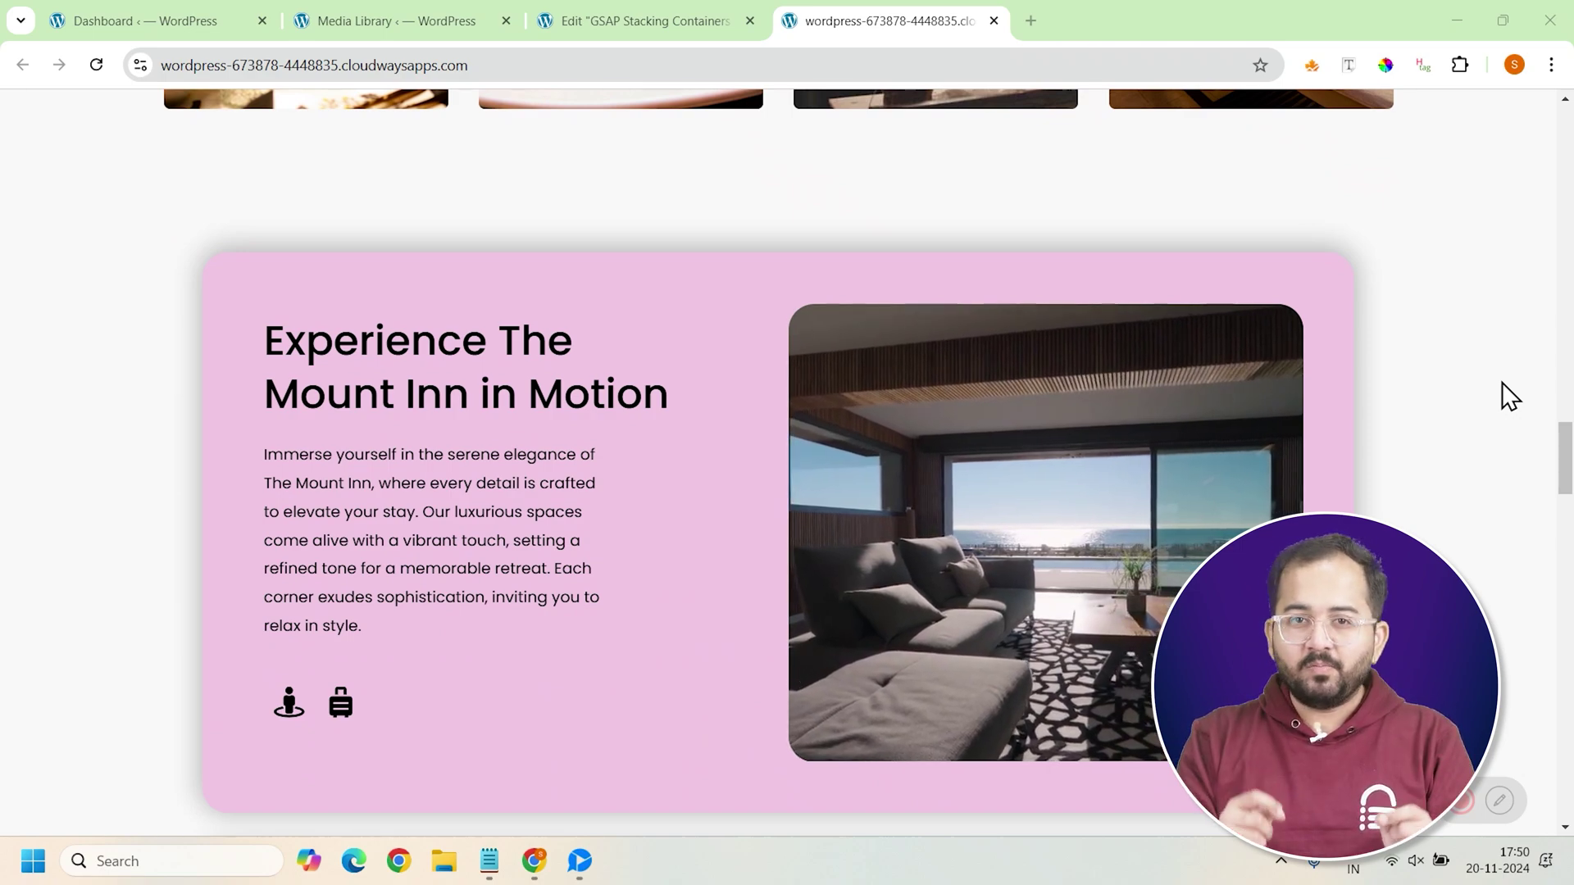
# Scroll the live page down, up and down again to watch the four coloured video cards stack
pyautogui.scroll(-5, 1501, 382)
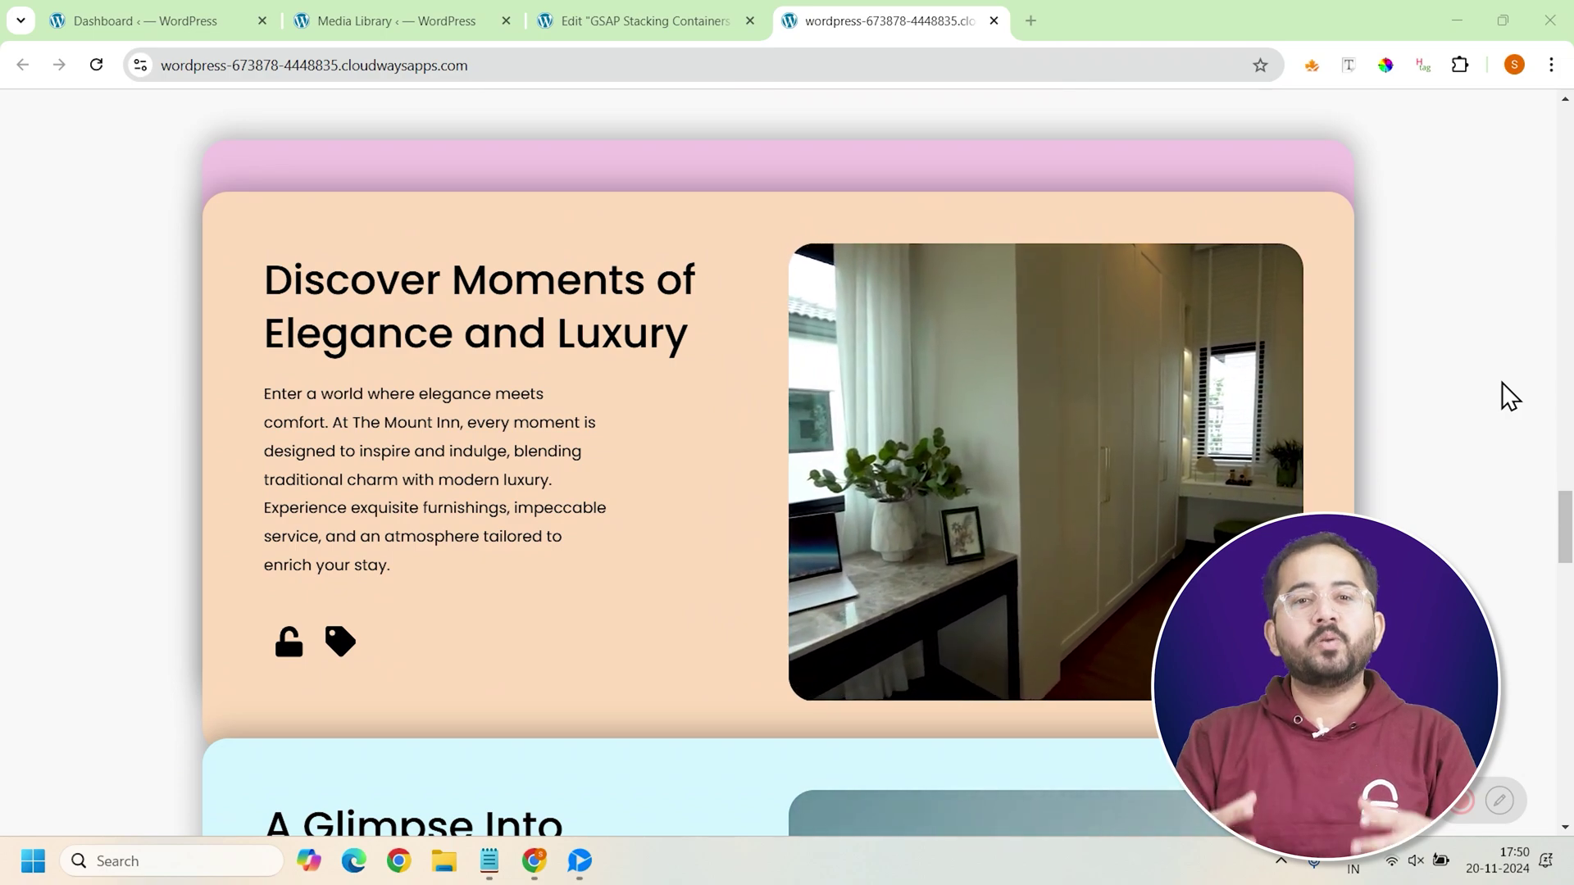
pyautogui.scroll(-5, 1502, 382)
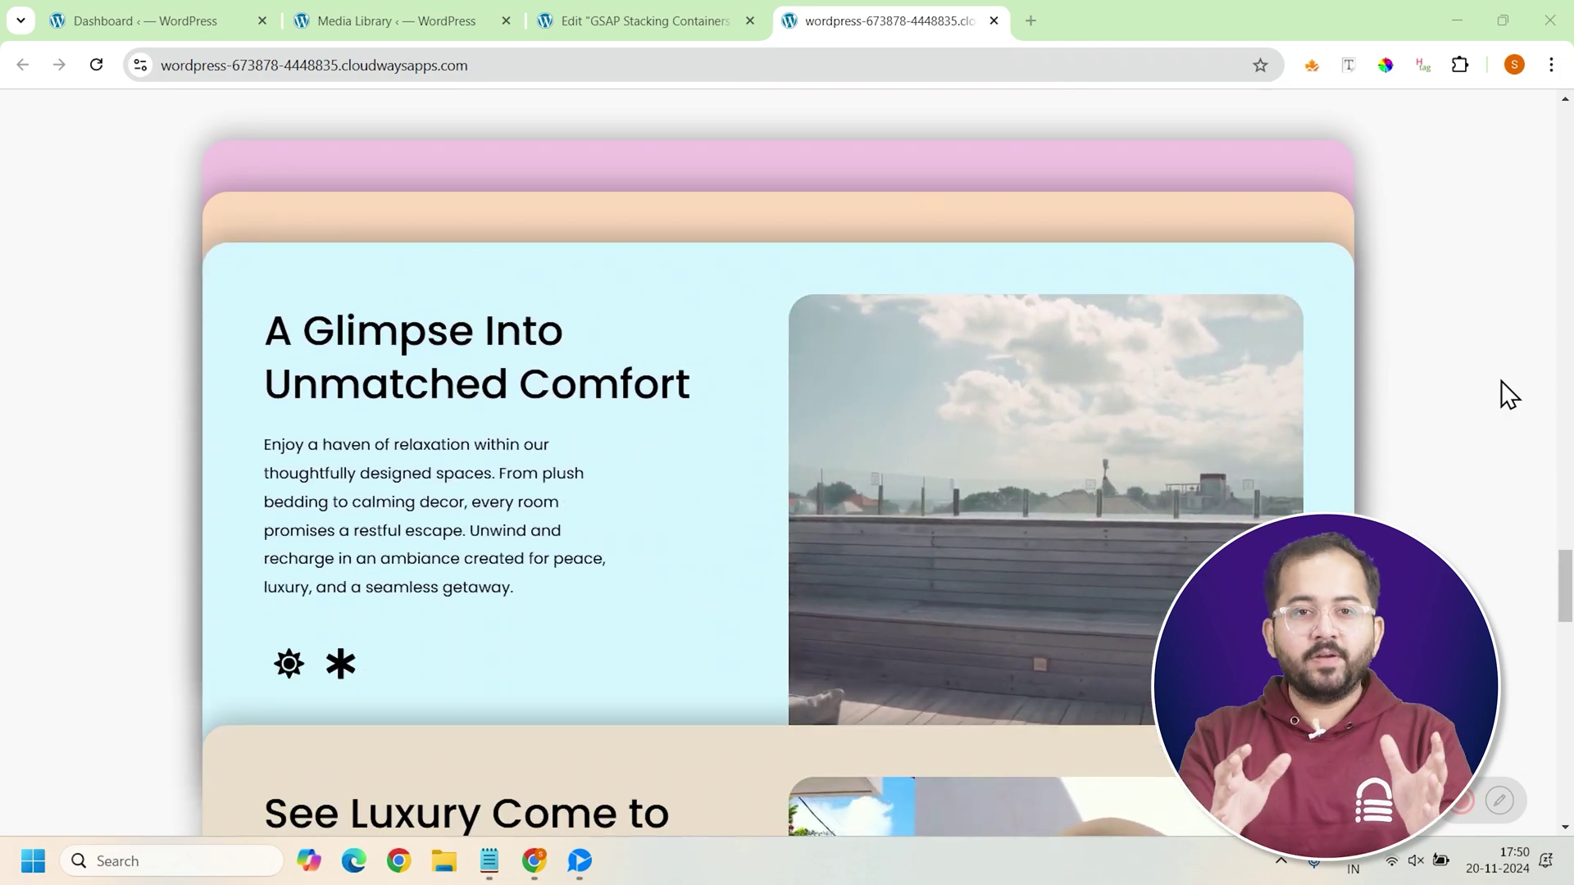
pyautogui.scroll(-5, 1501, 382)
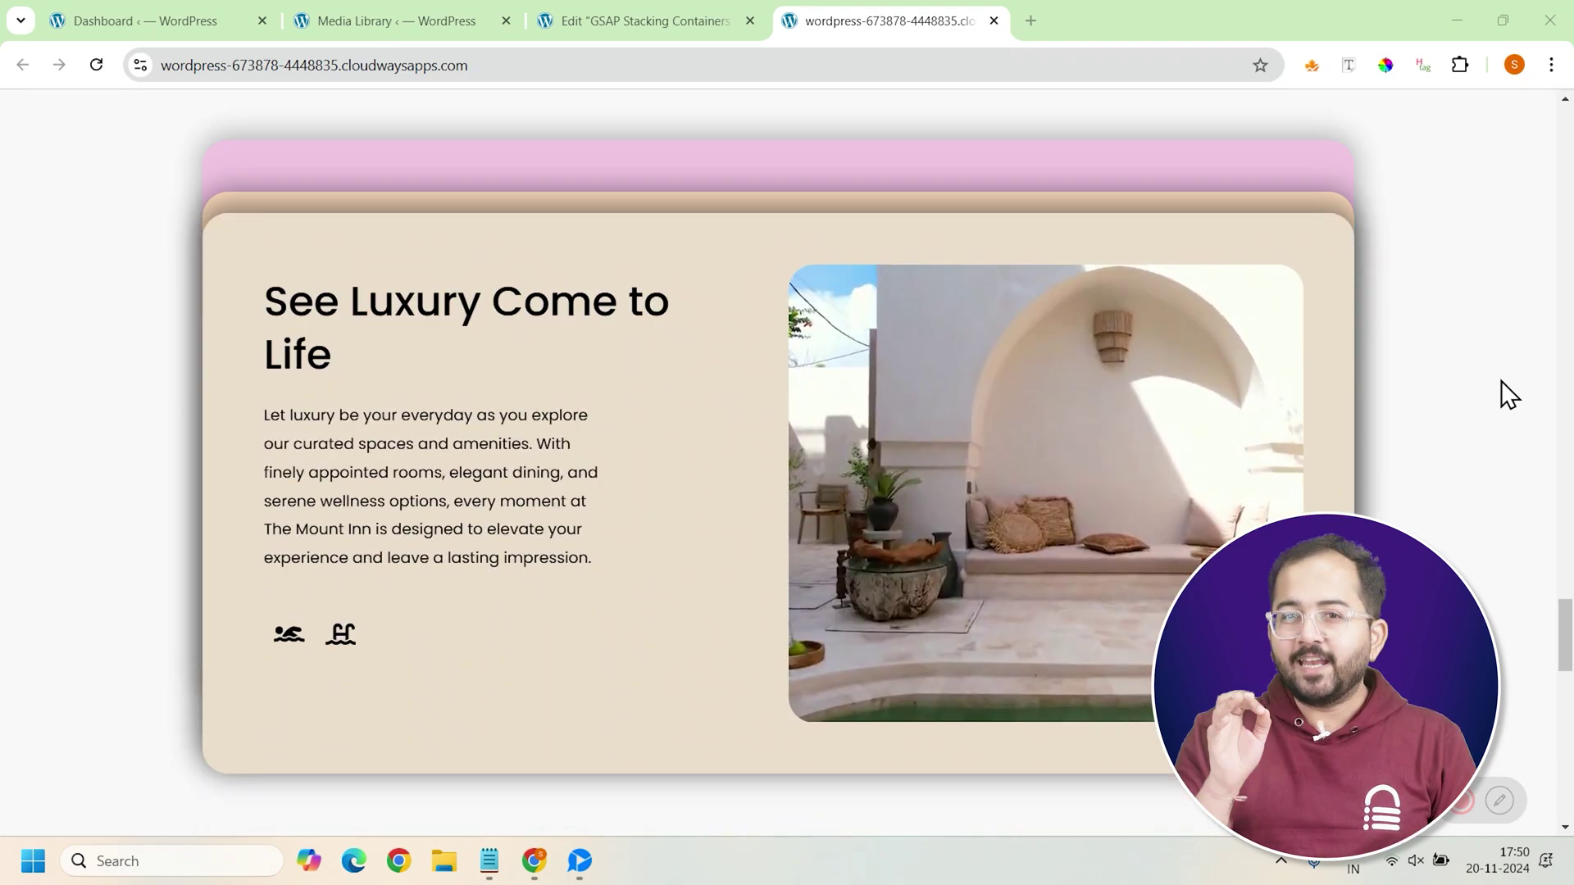
pyautogui.scroll(-2, 1502, 380)
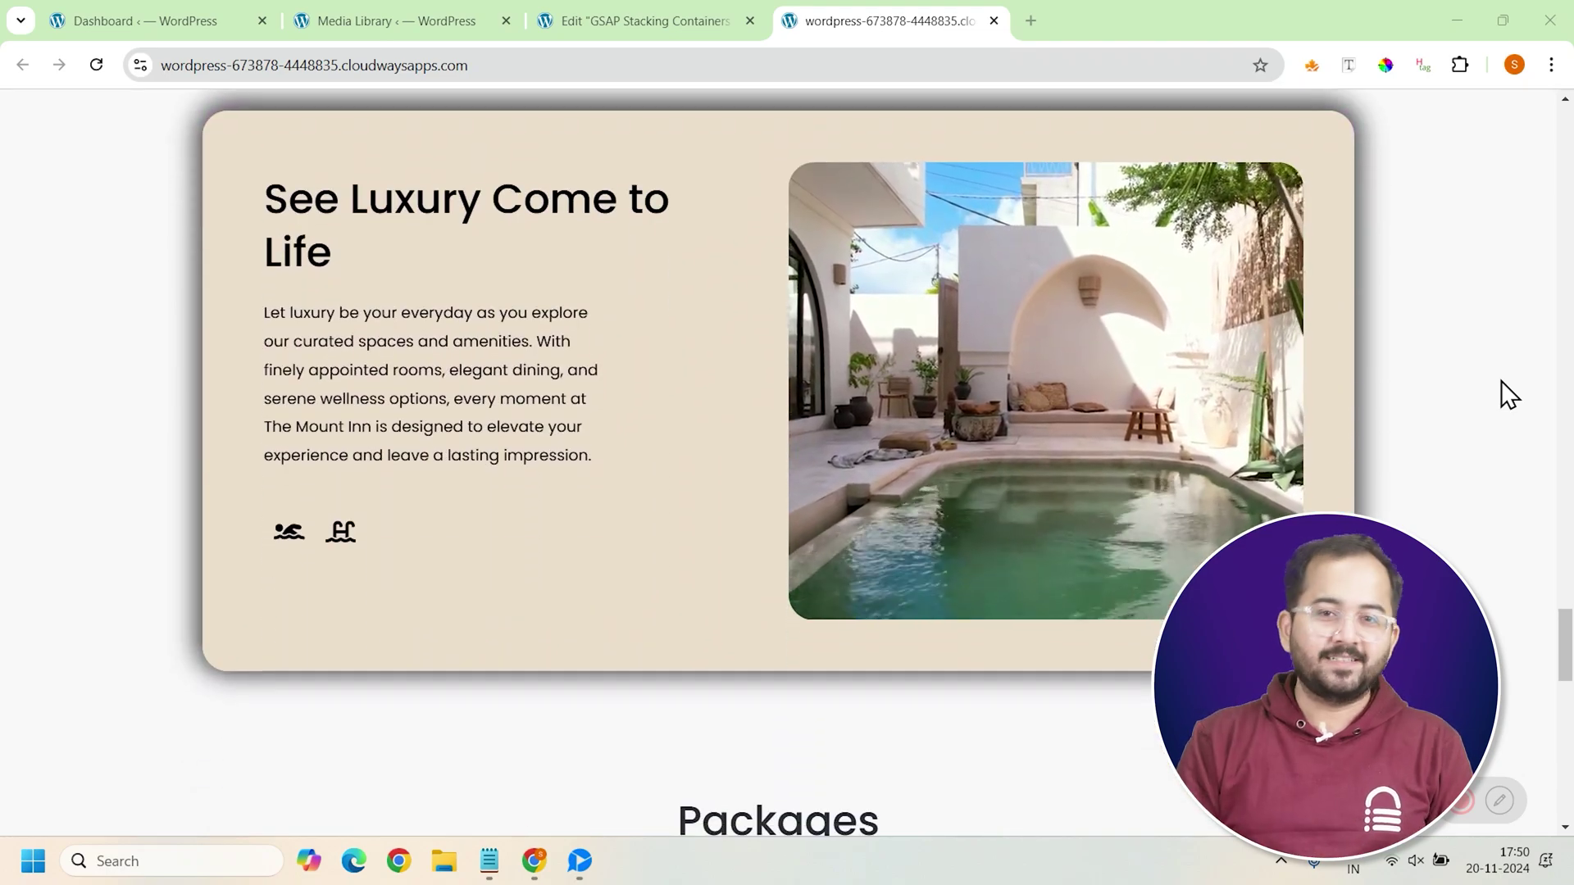
pyautogui.scroll(-9, 1501, 380)
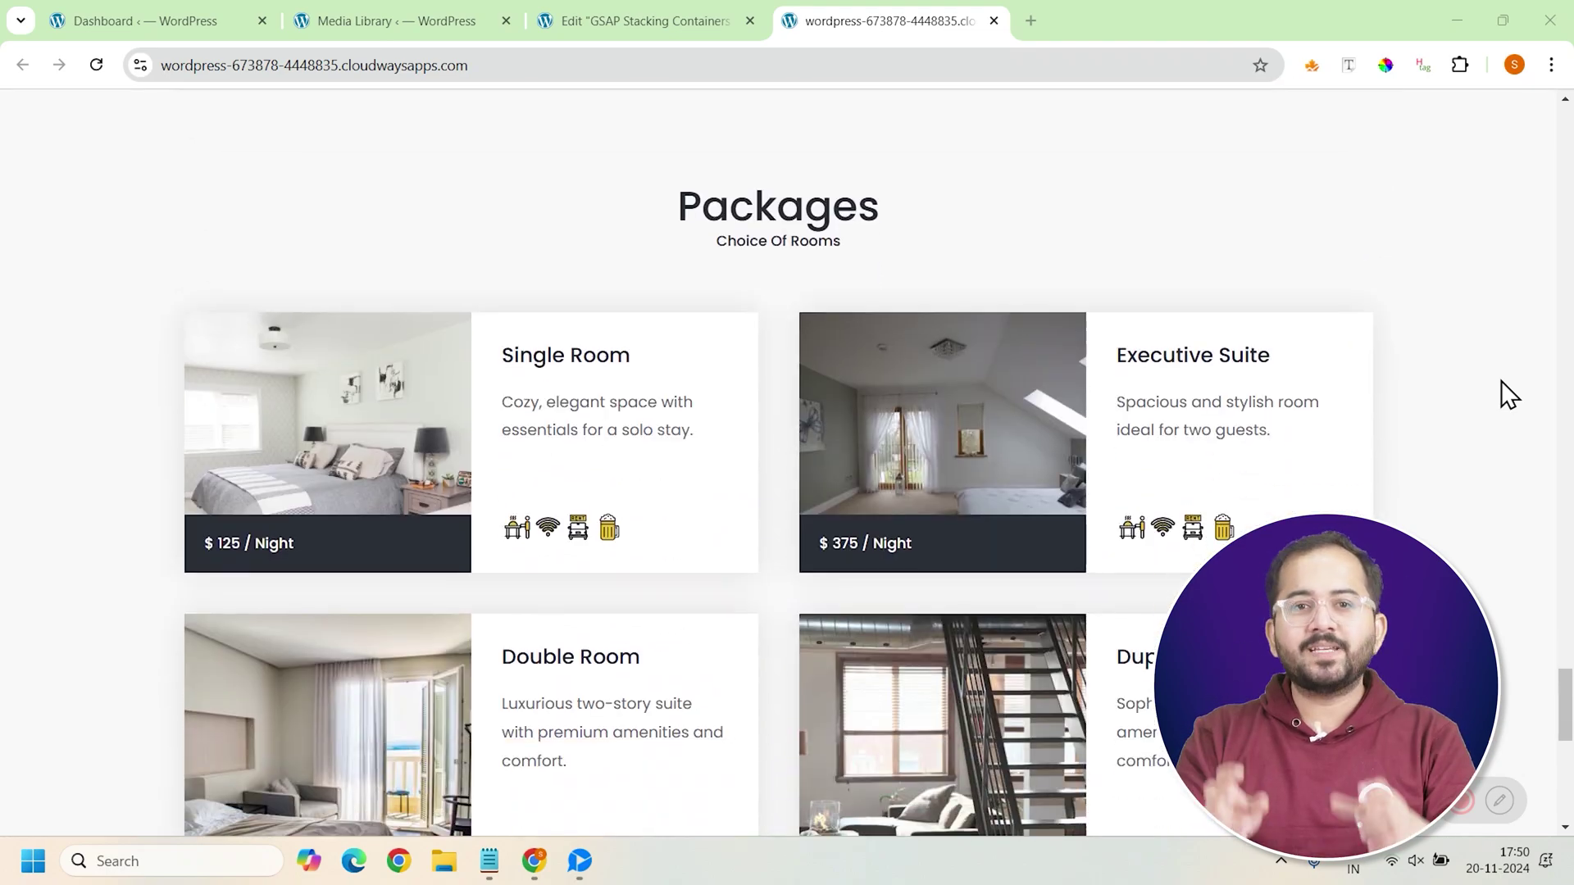
pyautogui.scroll(-8, 1501, 381)
pyautogui.scroll(9, 1502, 380)
pyautogui.scroll(8, 1501, 380)
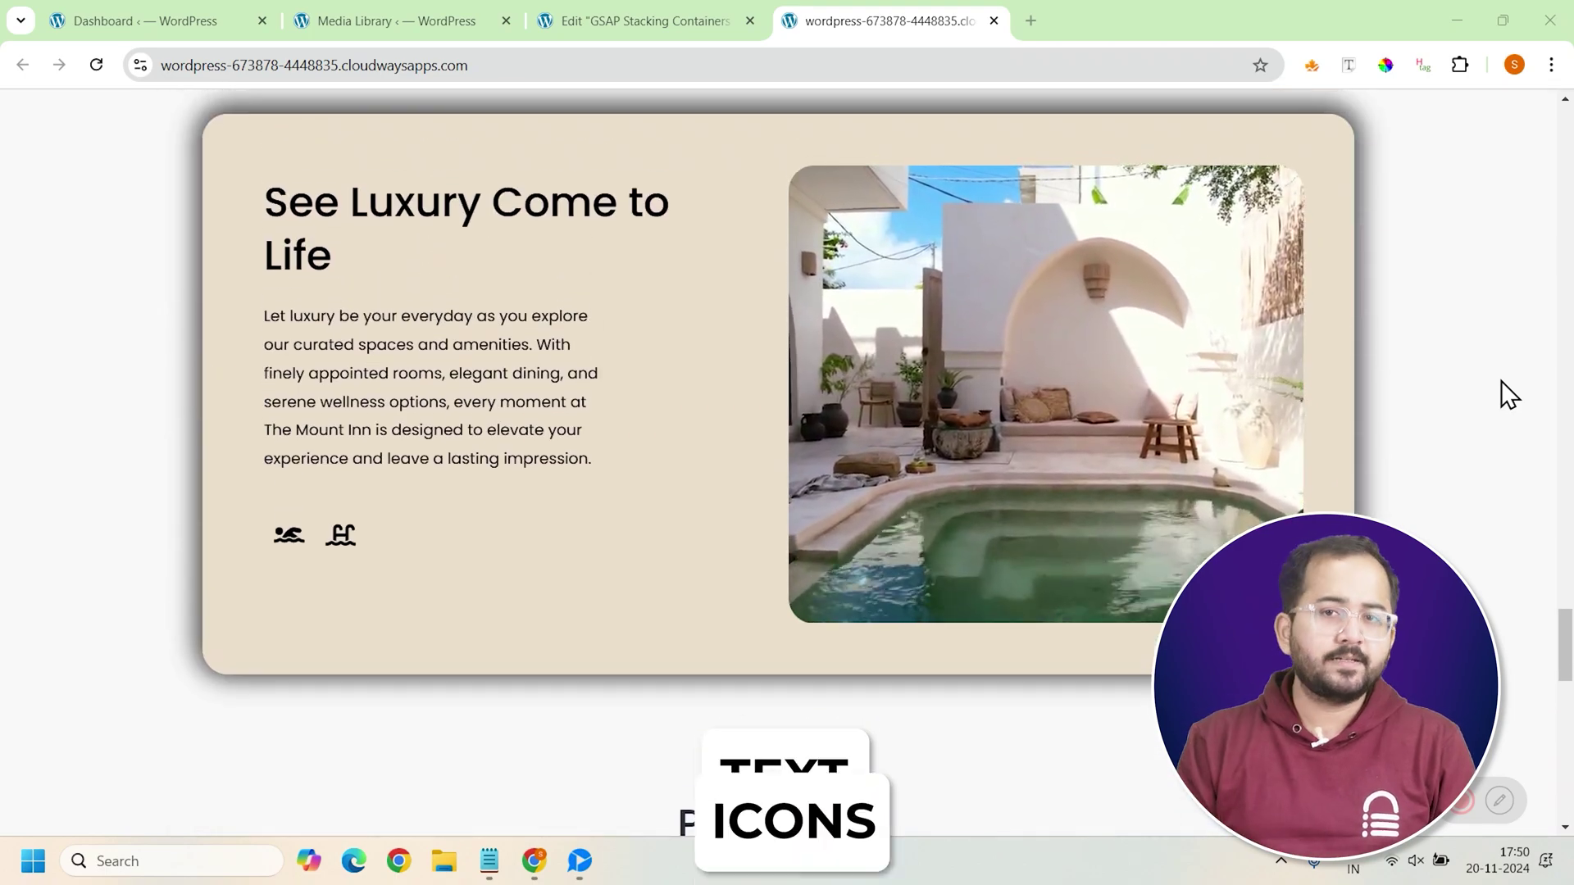
pyautogui.scroll(4, 1502, 380)
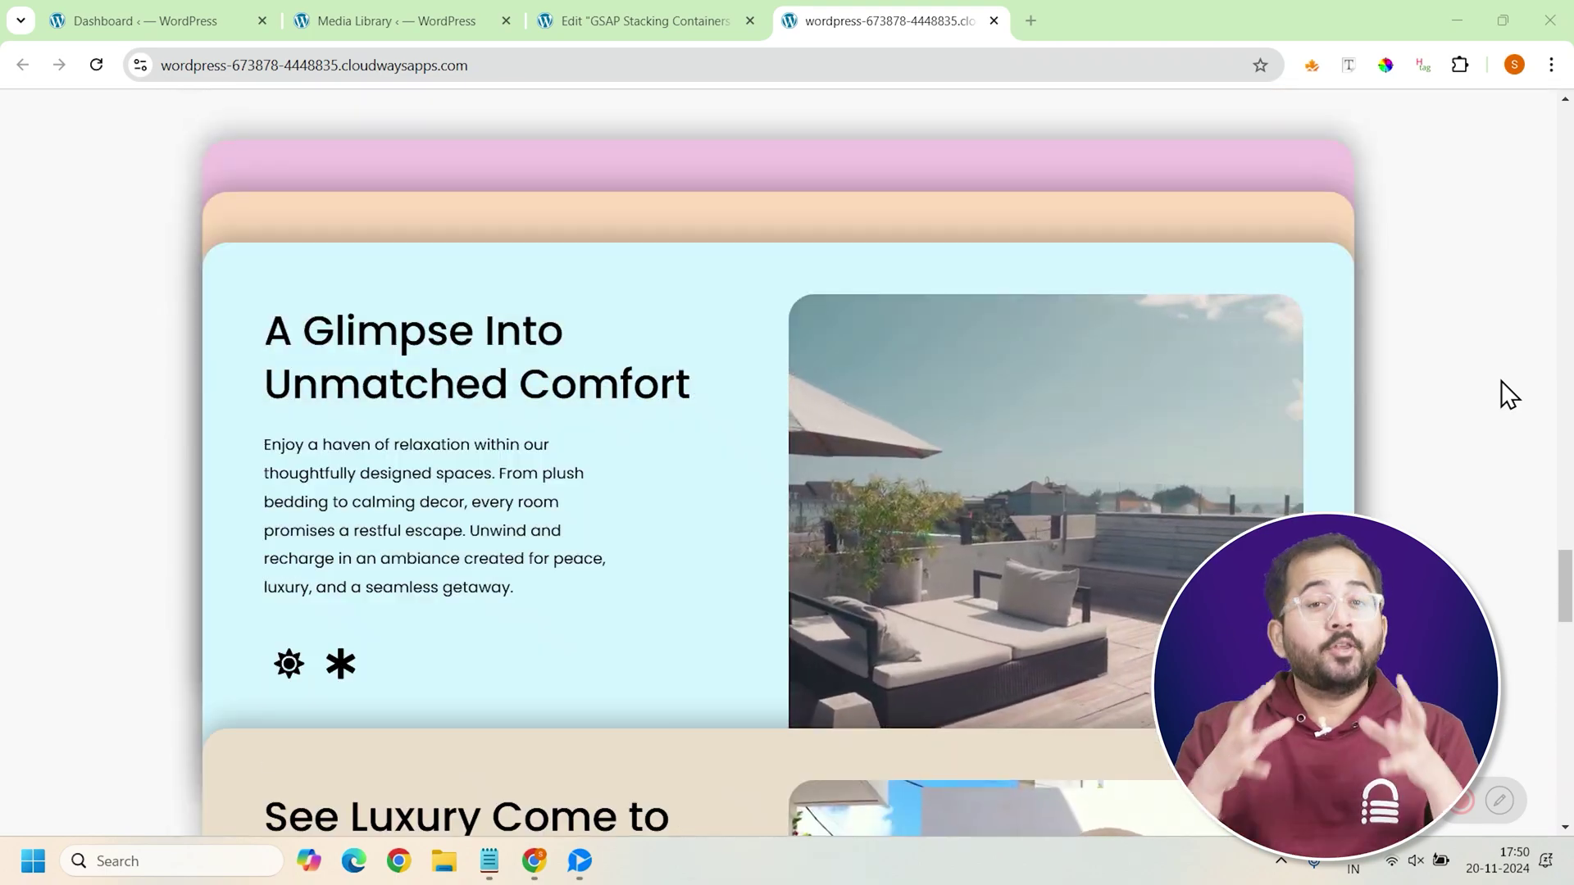
pyautogui.scroll(2, 1502, 381)
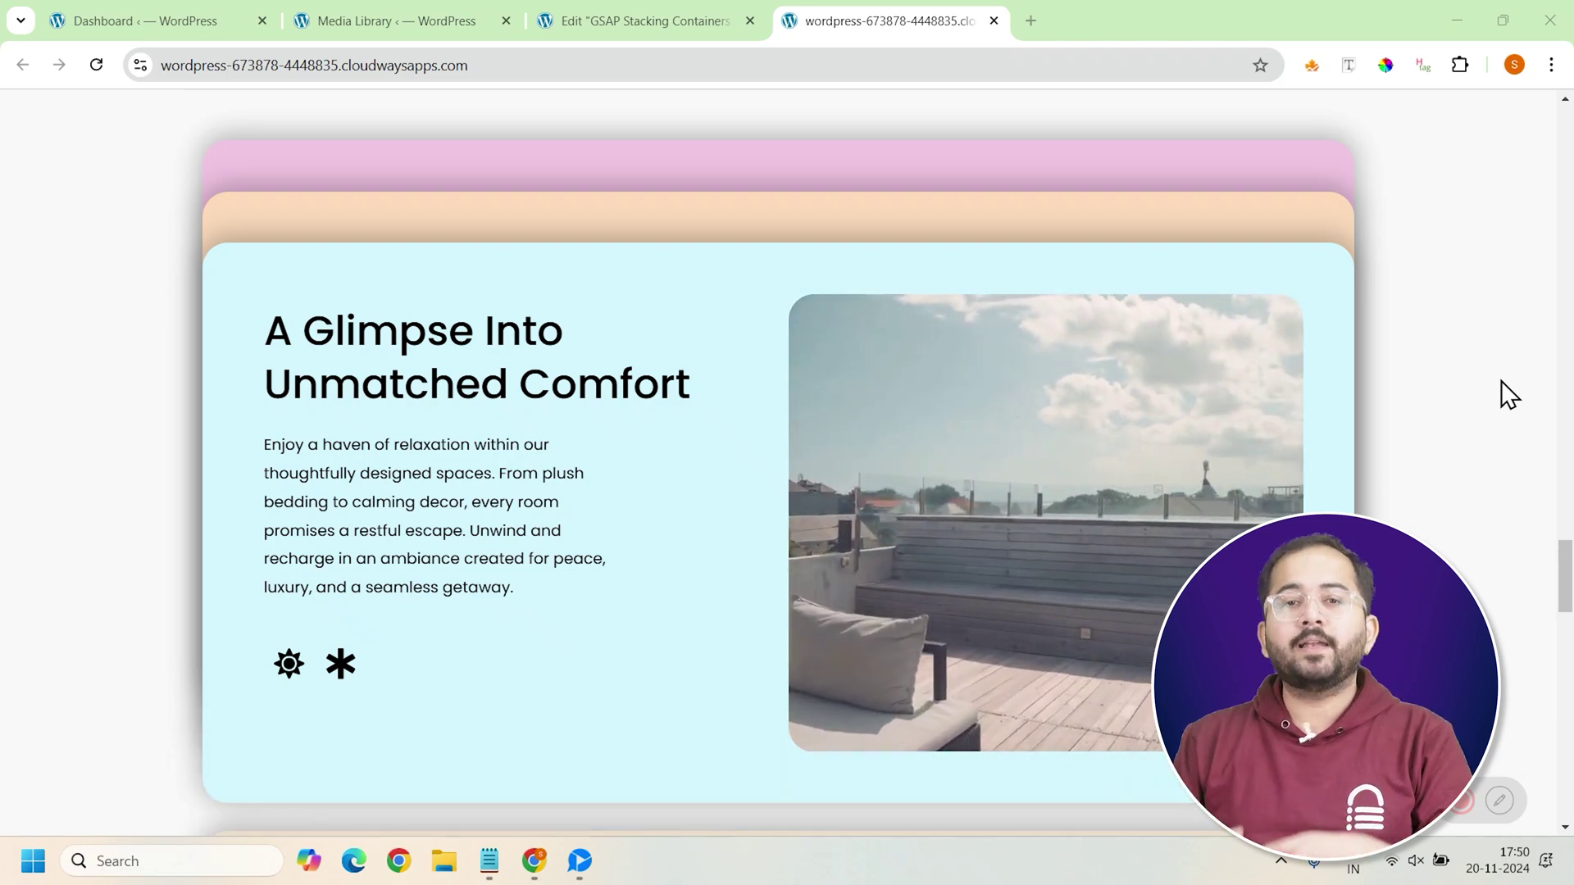
pyautogui.scroll(4, 1501, 381)
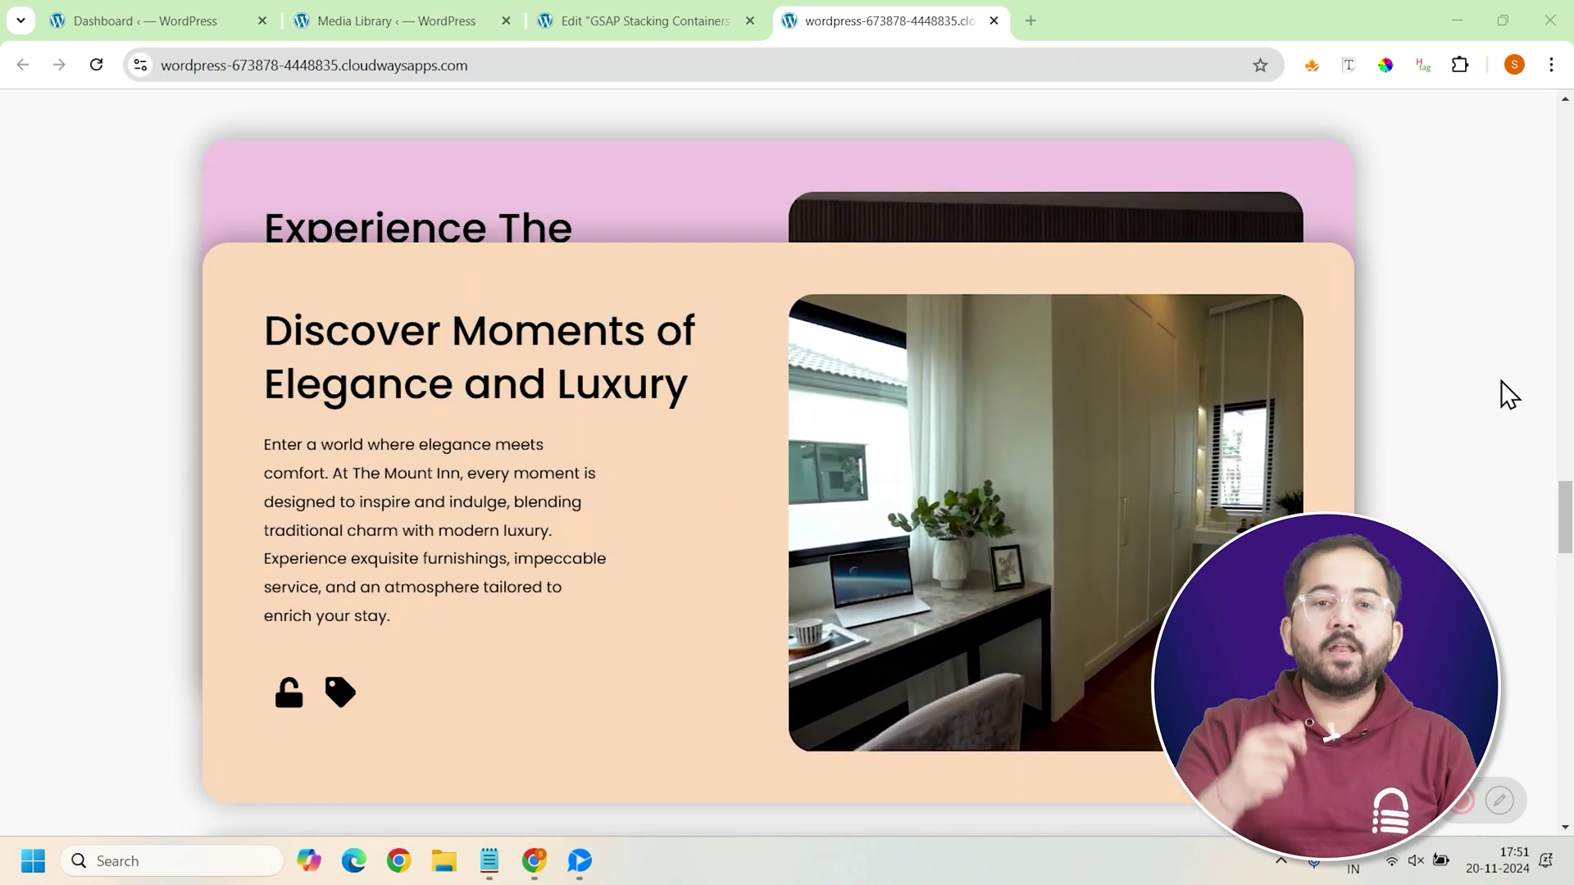
pyautogui.scroll(4, 1502, 380)
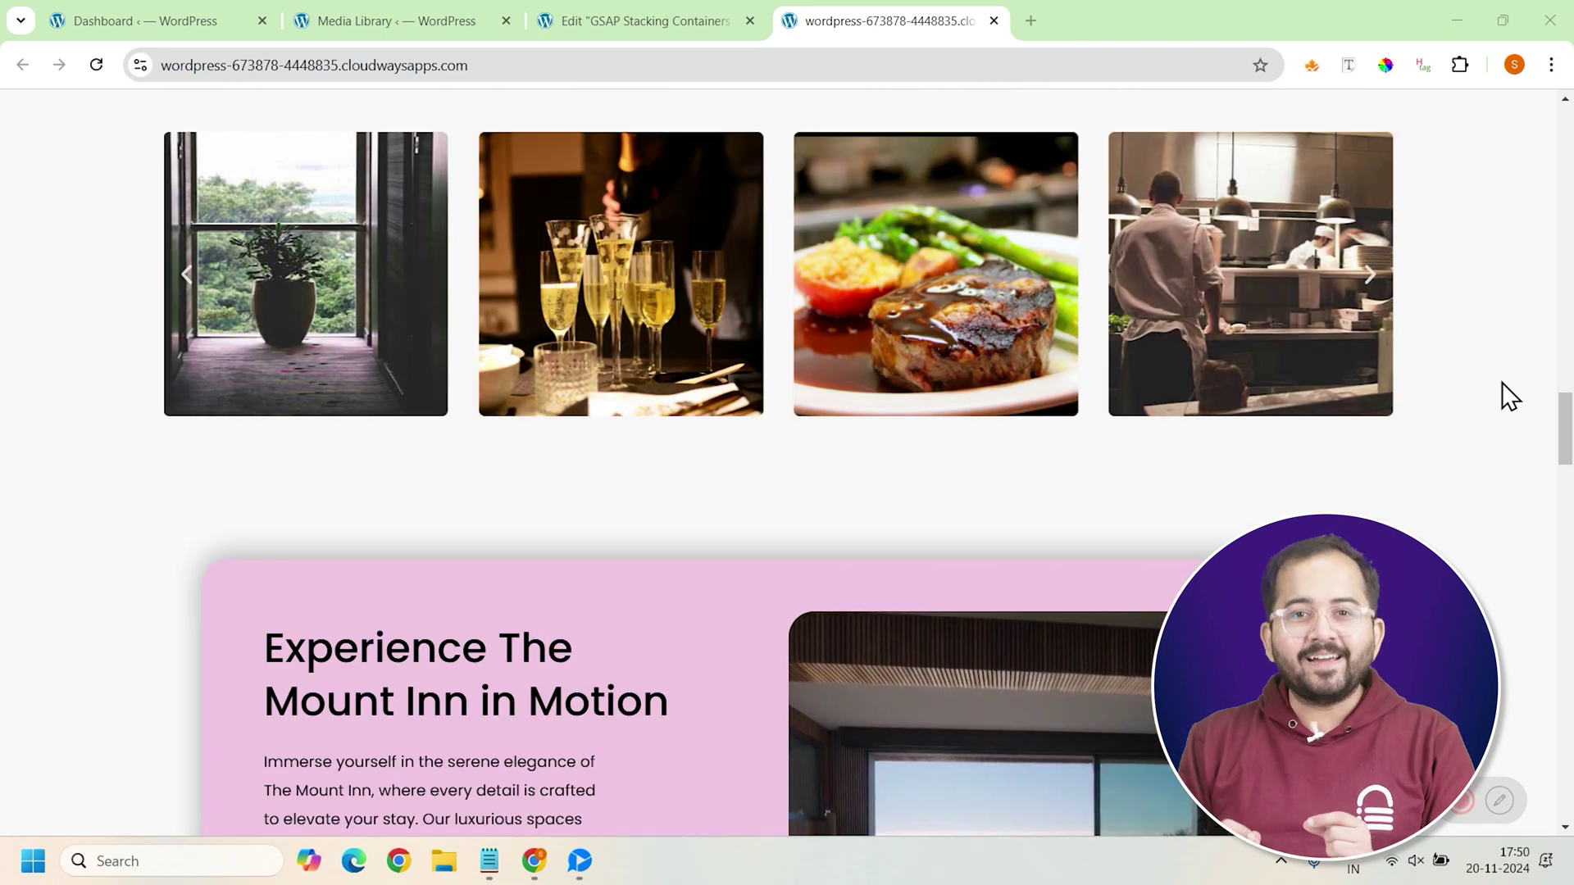
pyautogui.scroll(-3, 1502, 382)
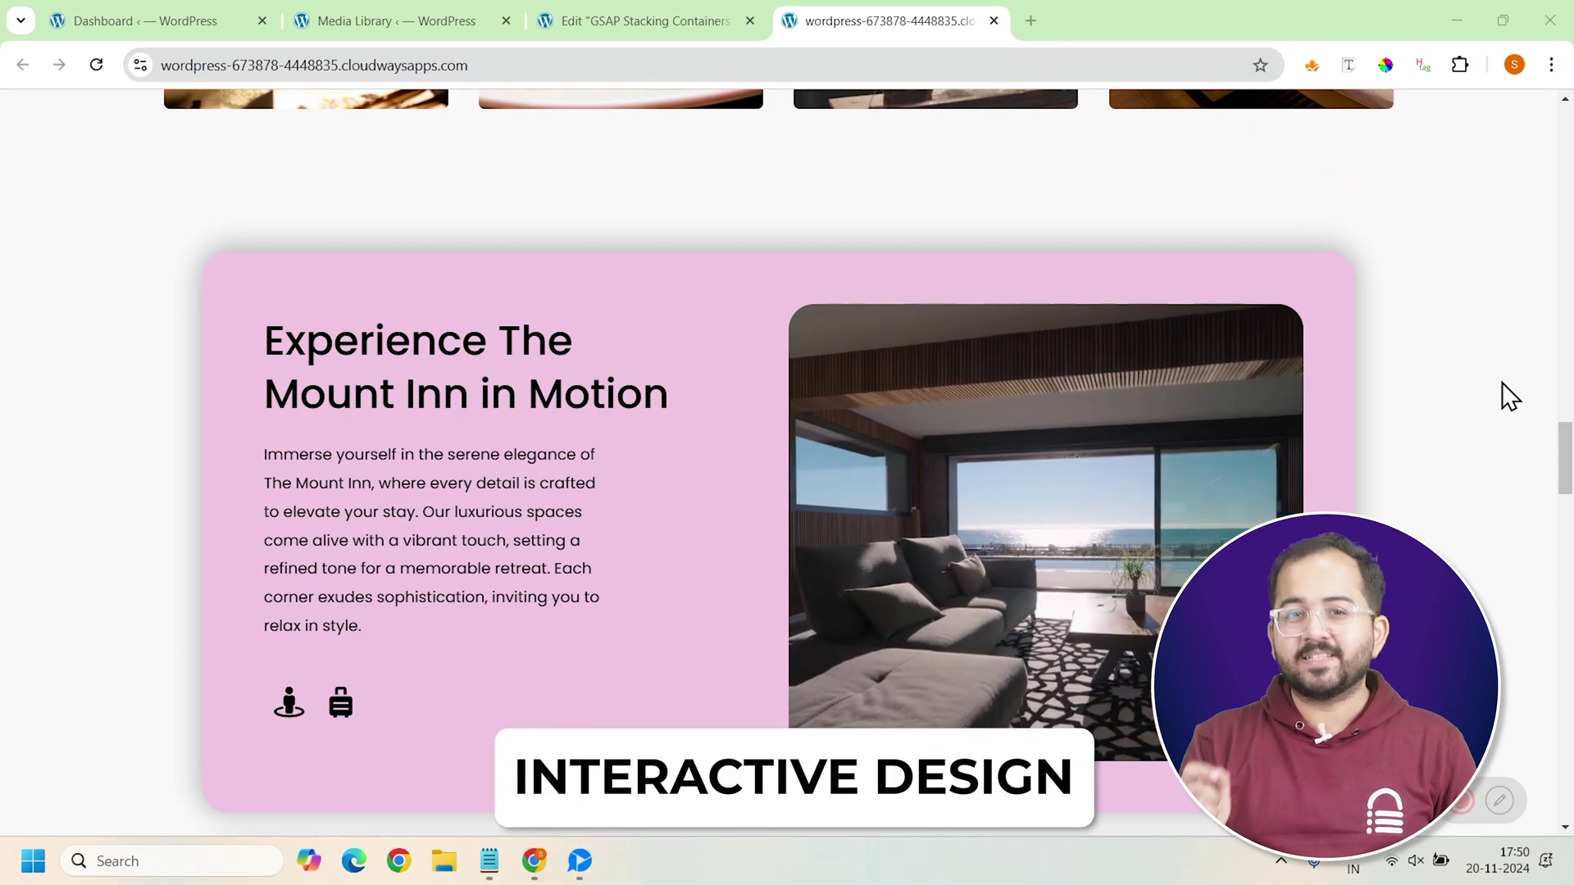
pyautogui.scroll(-1, 1501, 382)
pyautogui.scroll(-5, 1502, 382)
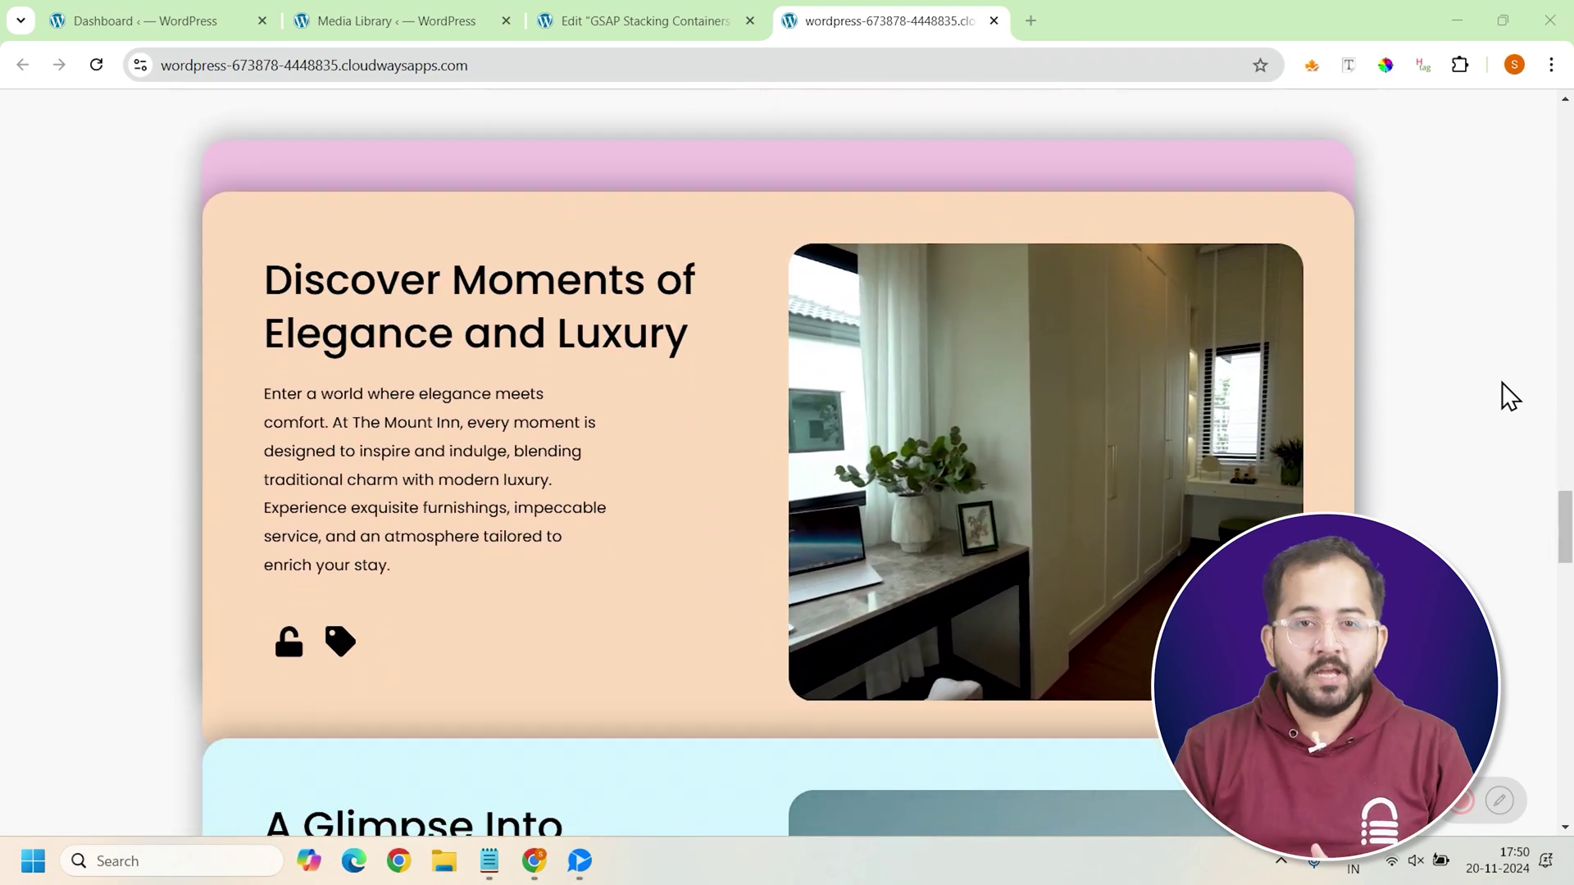
pyautogui.scroll(-5, 1501, 382)
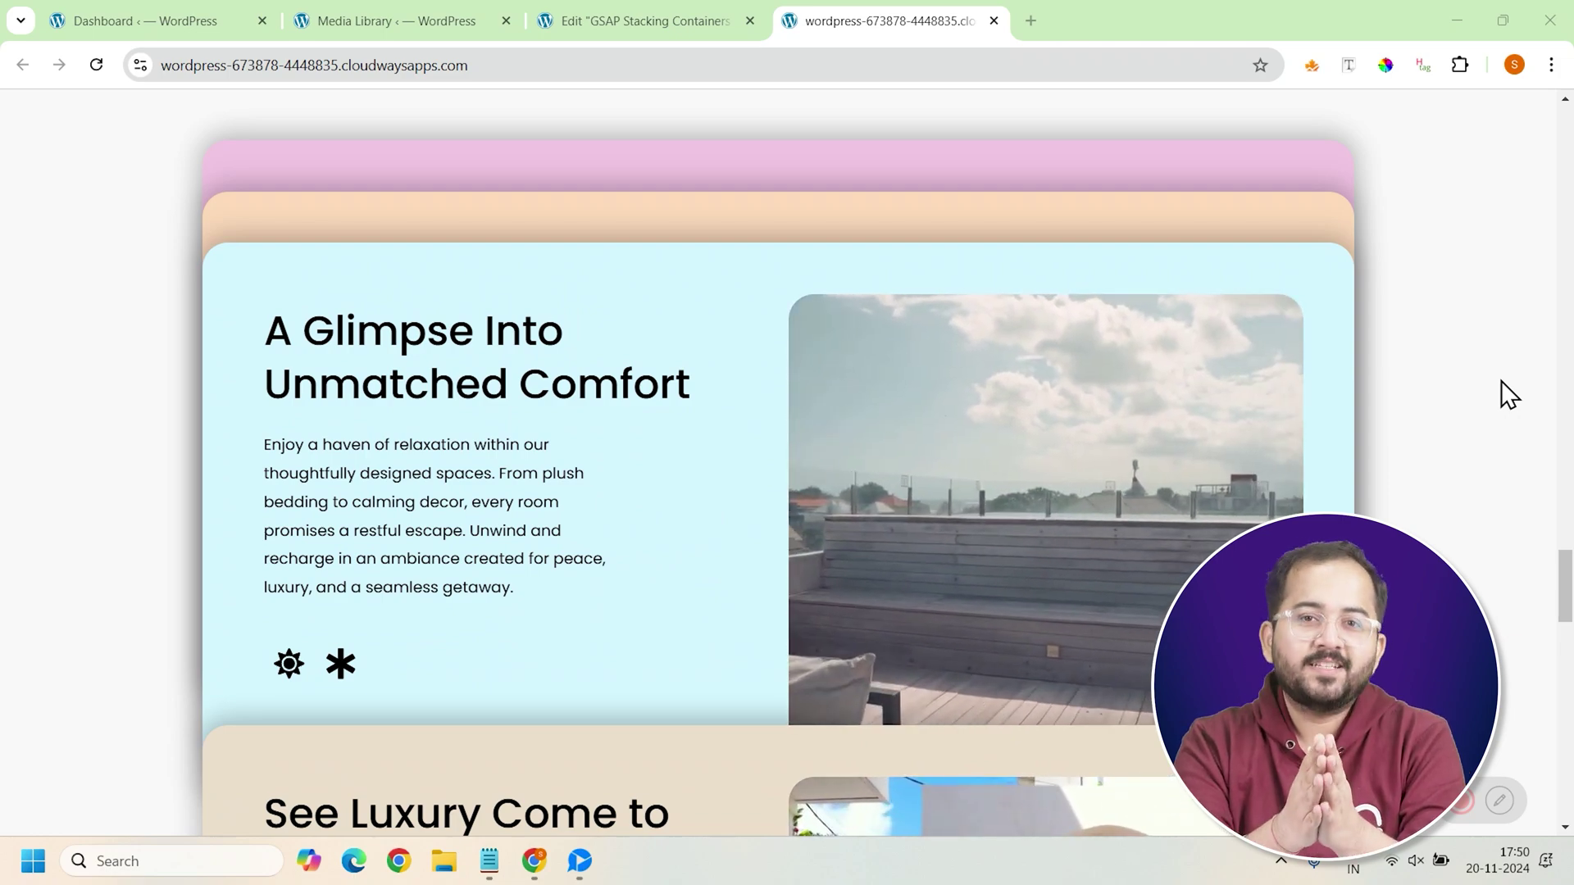
pyautogui.scroll(-5, 1501, 380)
pyautogui.scroll(-3, 1501, 380)
pyautogui.scroll(-2, 1501, 380)
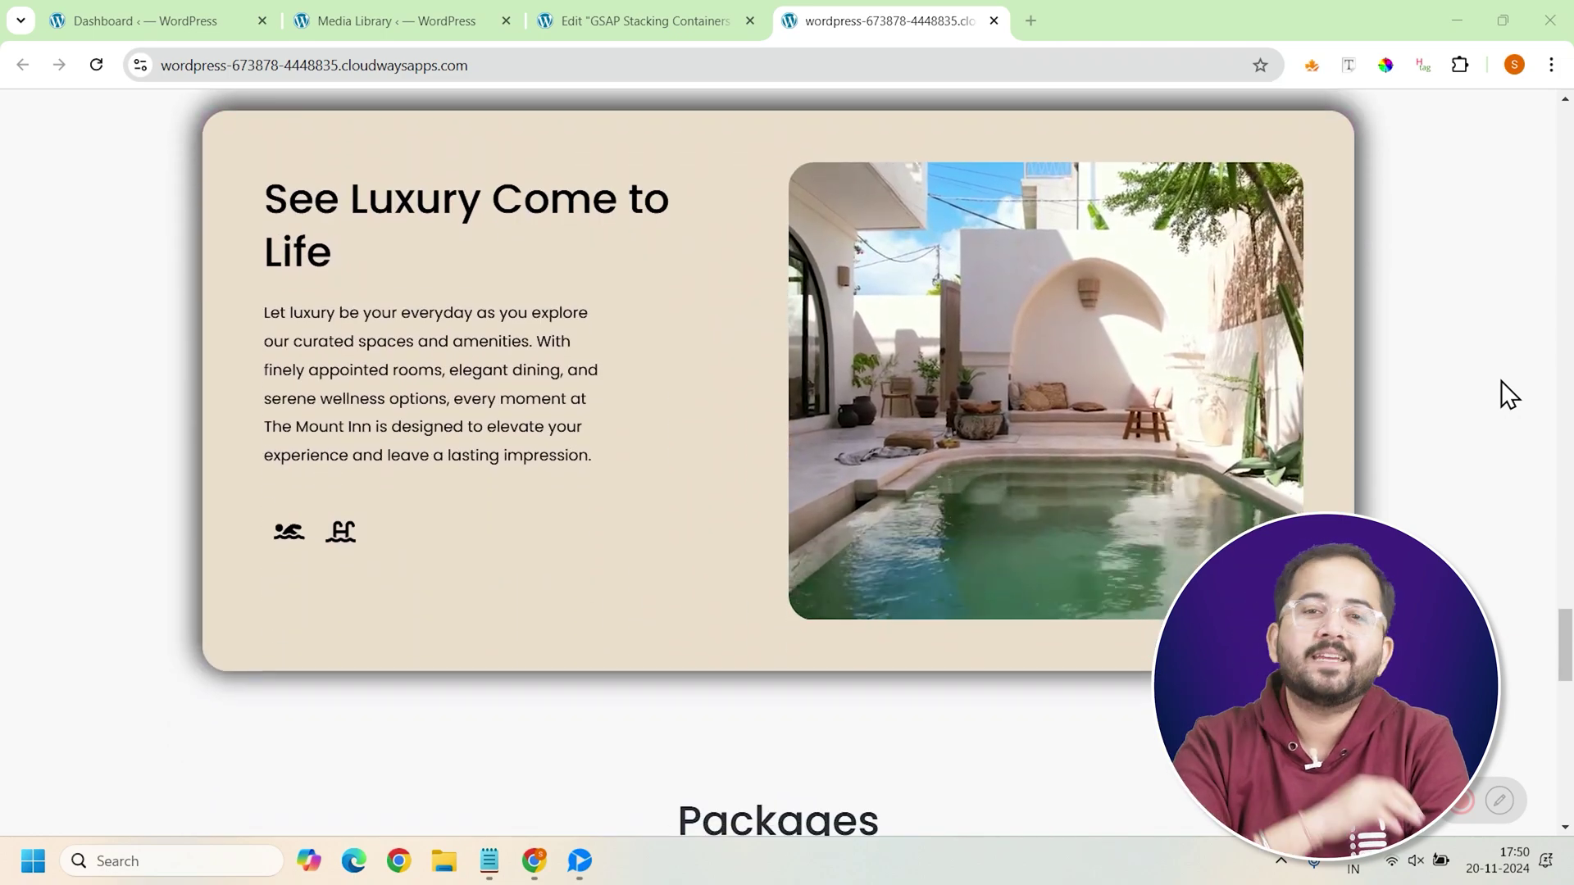
pyautogui.scroll(-3, 1502, 380)
pyautogui.scroll(-5, 1502, 380)
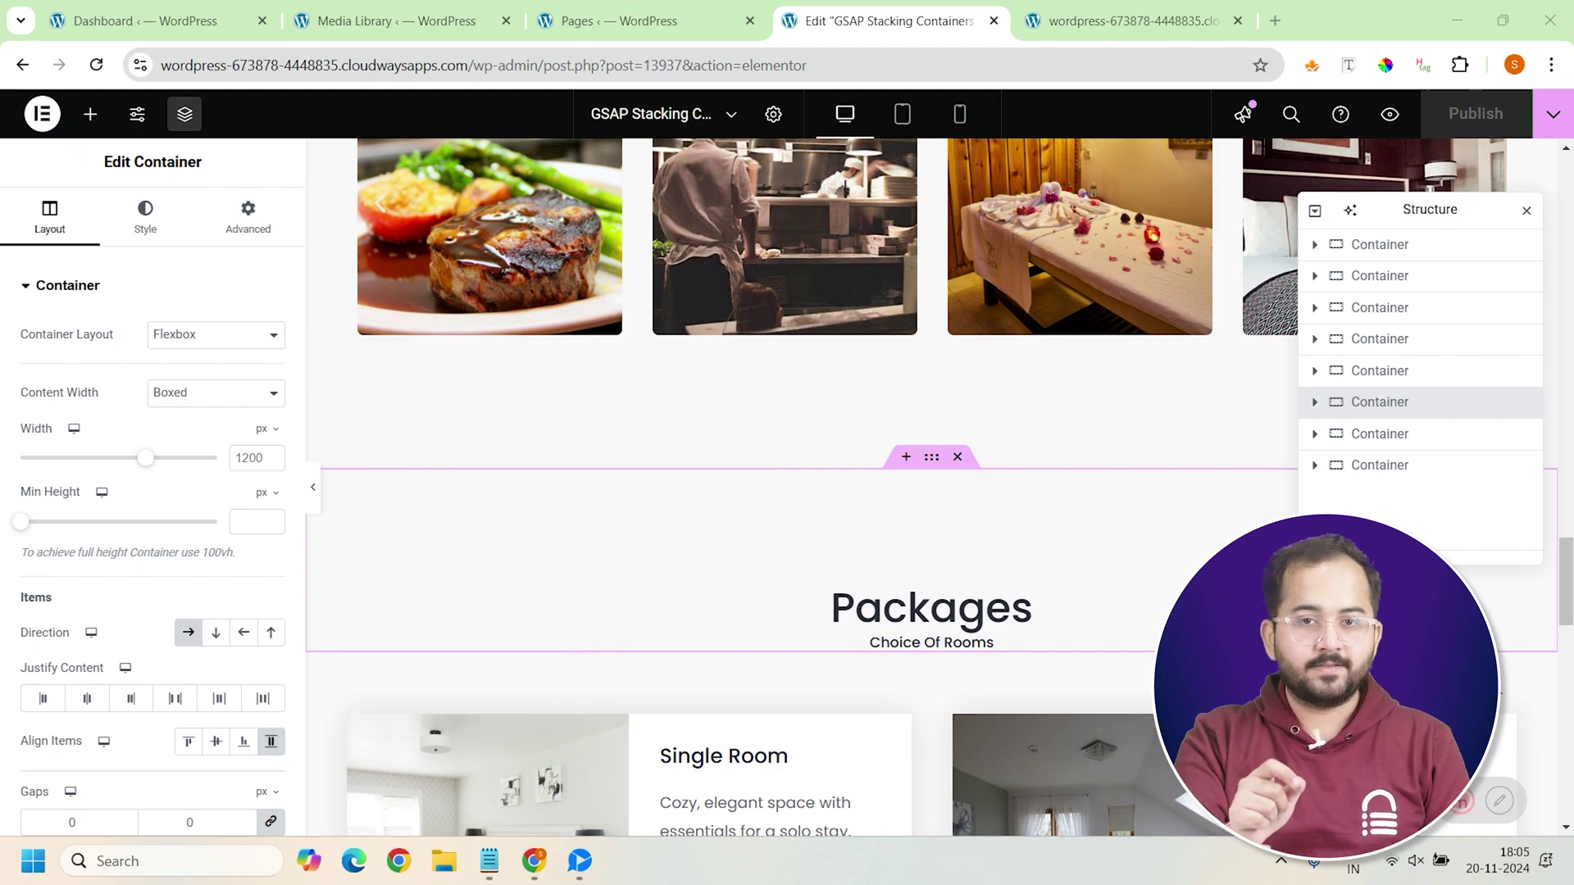
# Insert a single-column Flexbox container just above the Packages section
pyautogui.click(906, 456)
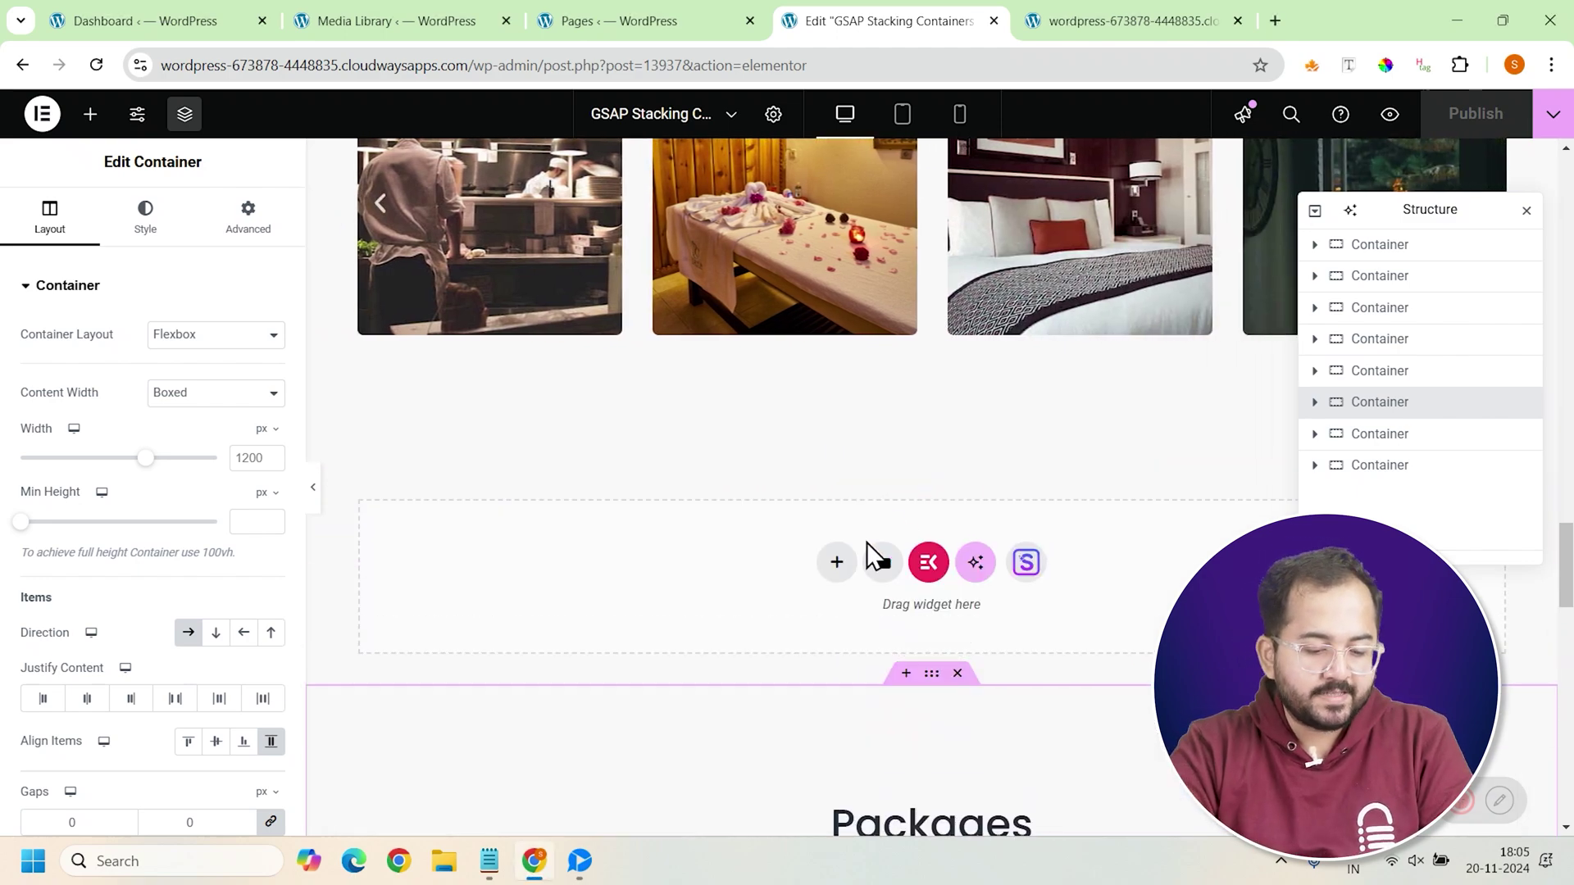
pyautogui.click(834, 559)
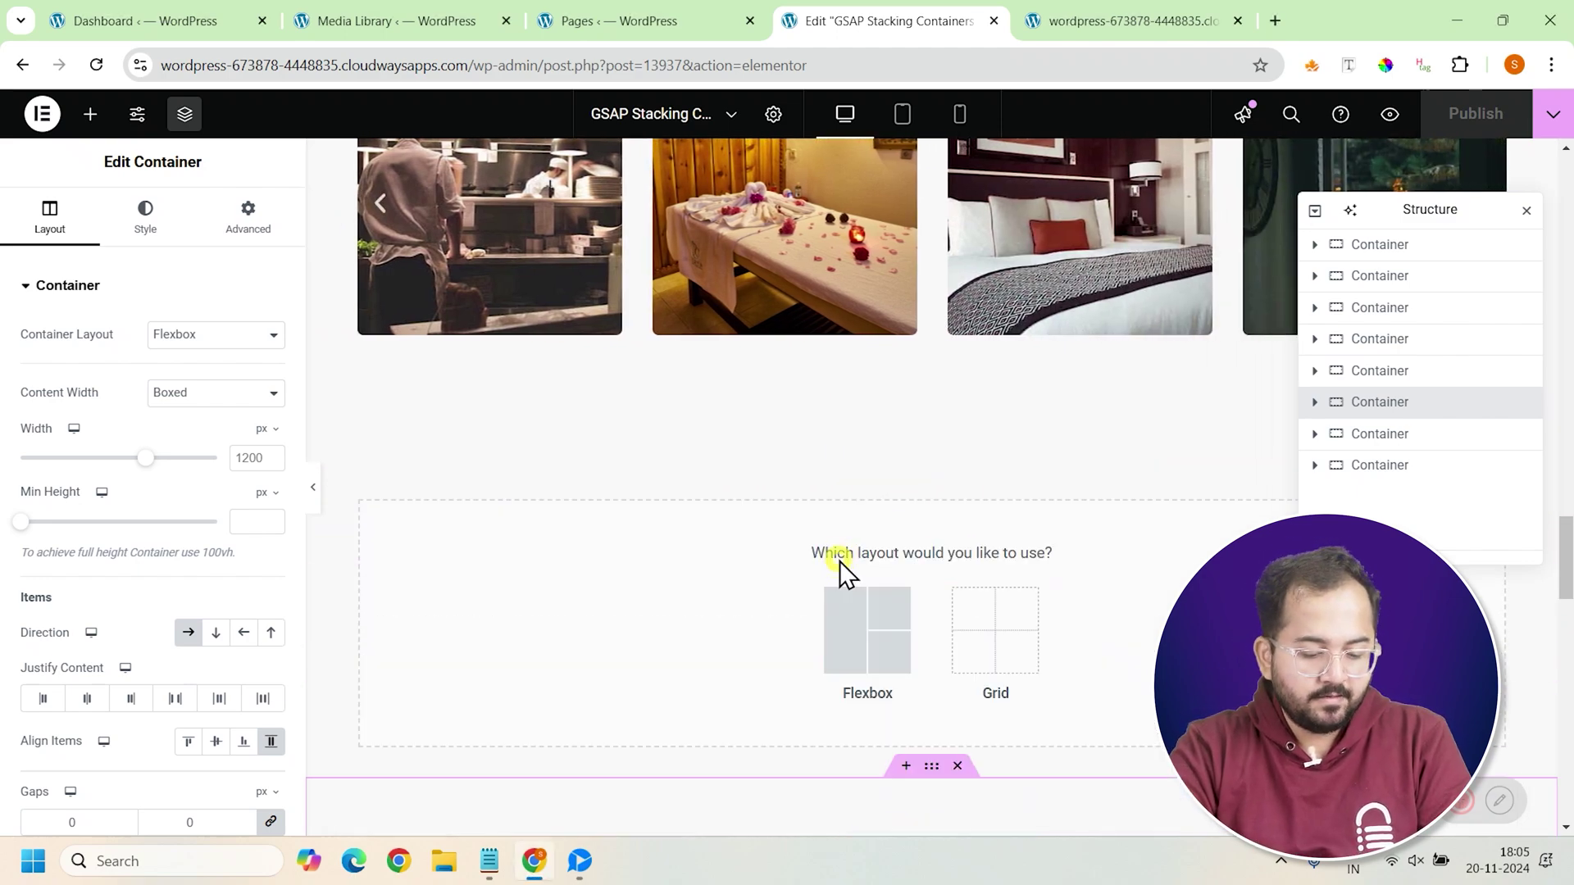
pyautogui.click(861, 623)
pyautogui.click(691, 616)
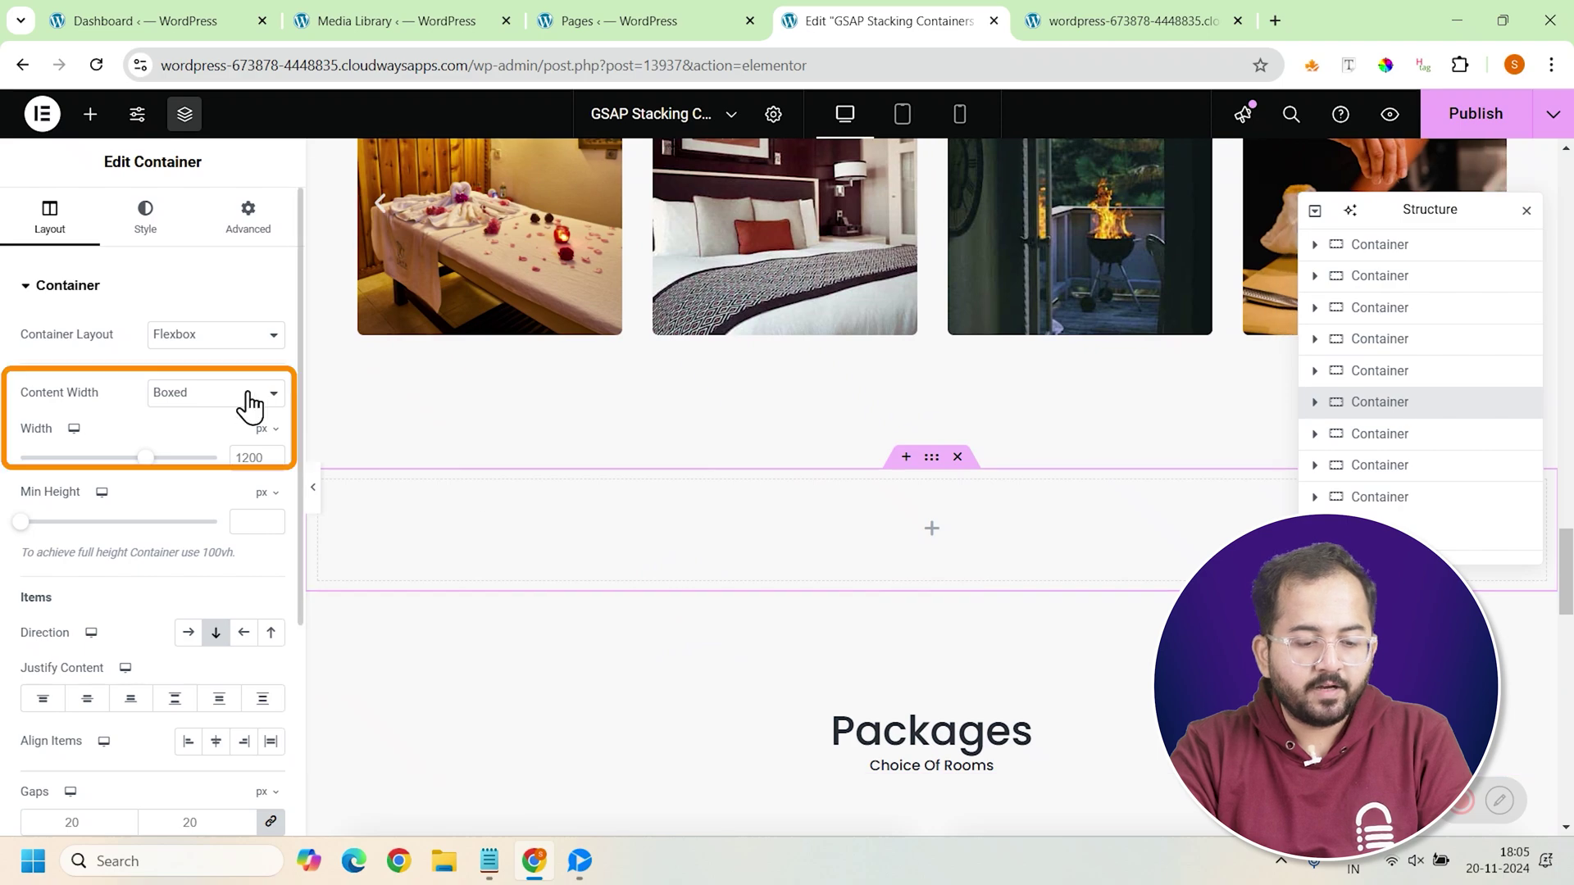
# Set the container to Full Width, 100 vh min height, centred justify and align, and 40 px gaps
pyautogui.click(244, 395)
pyautogui.click(234, 449)
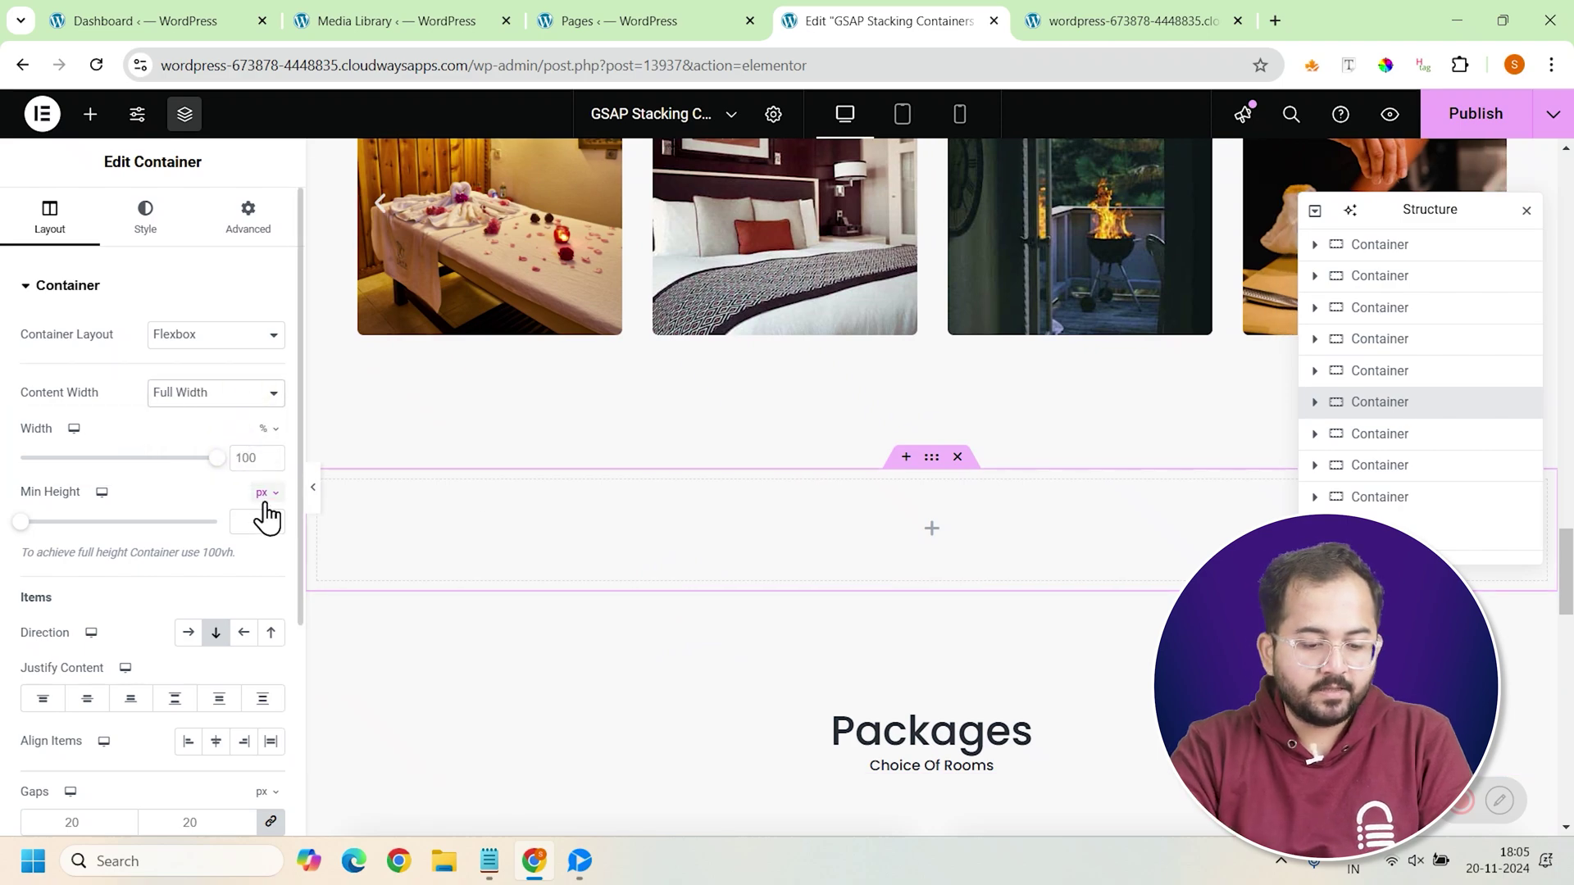
pyautogui.click(275, 497)
pyautogui.click(267, 584)
pyautogui.moveTo(19, 525); pyautogui.dragTo(230, 516)
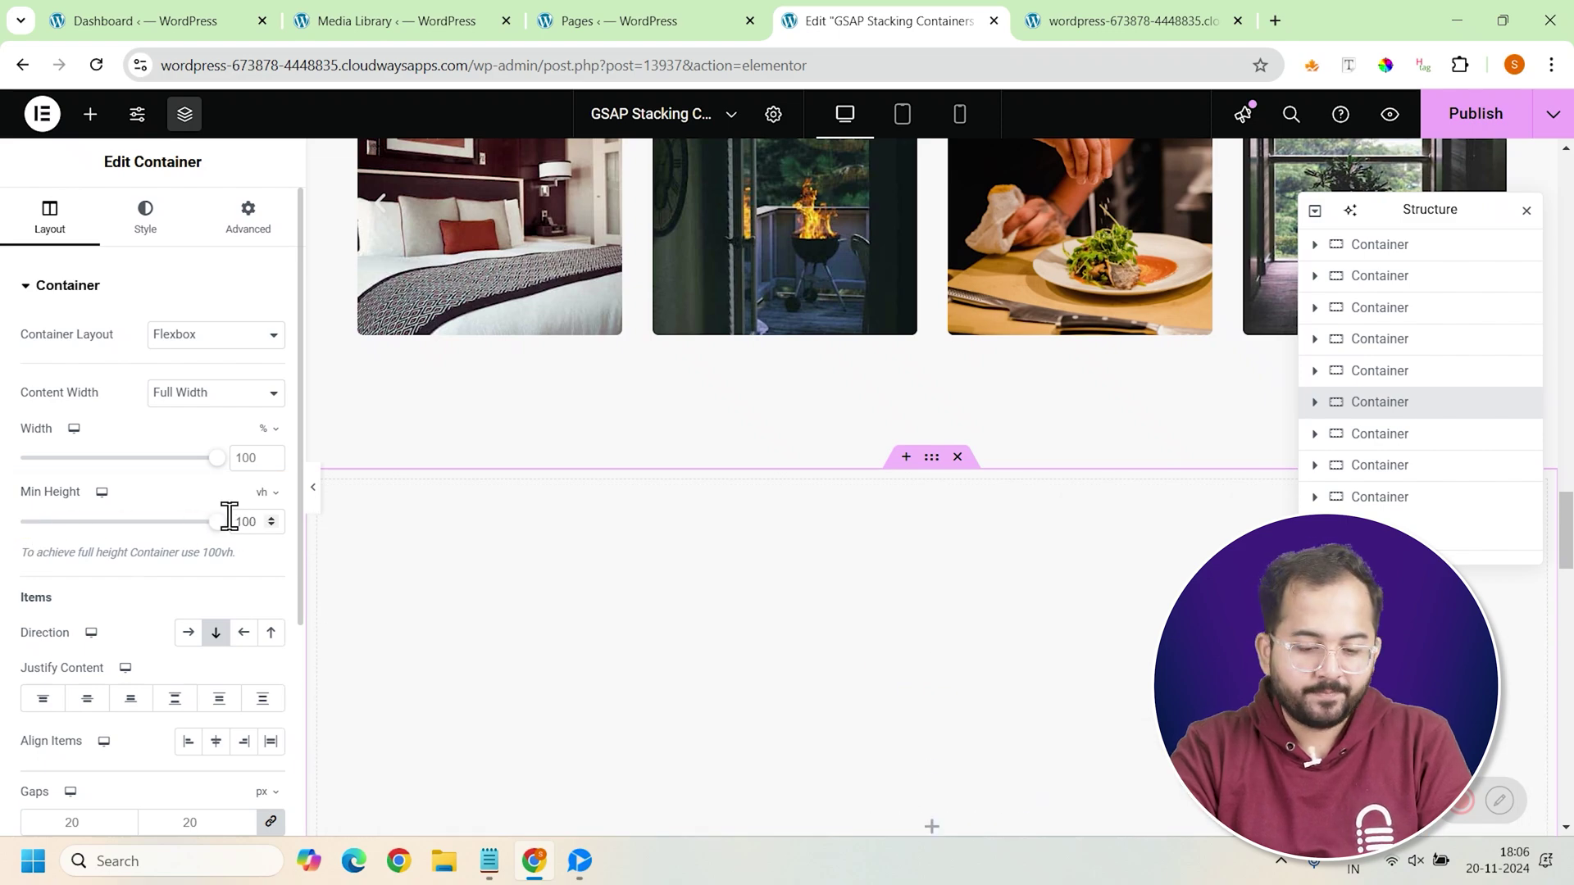
pyautogui.scroll(-1, 135, 680)
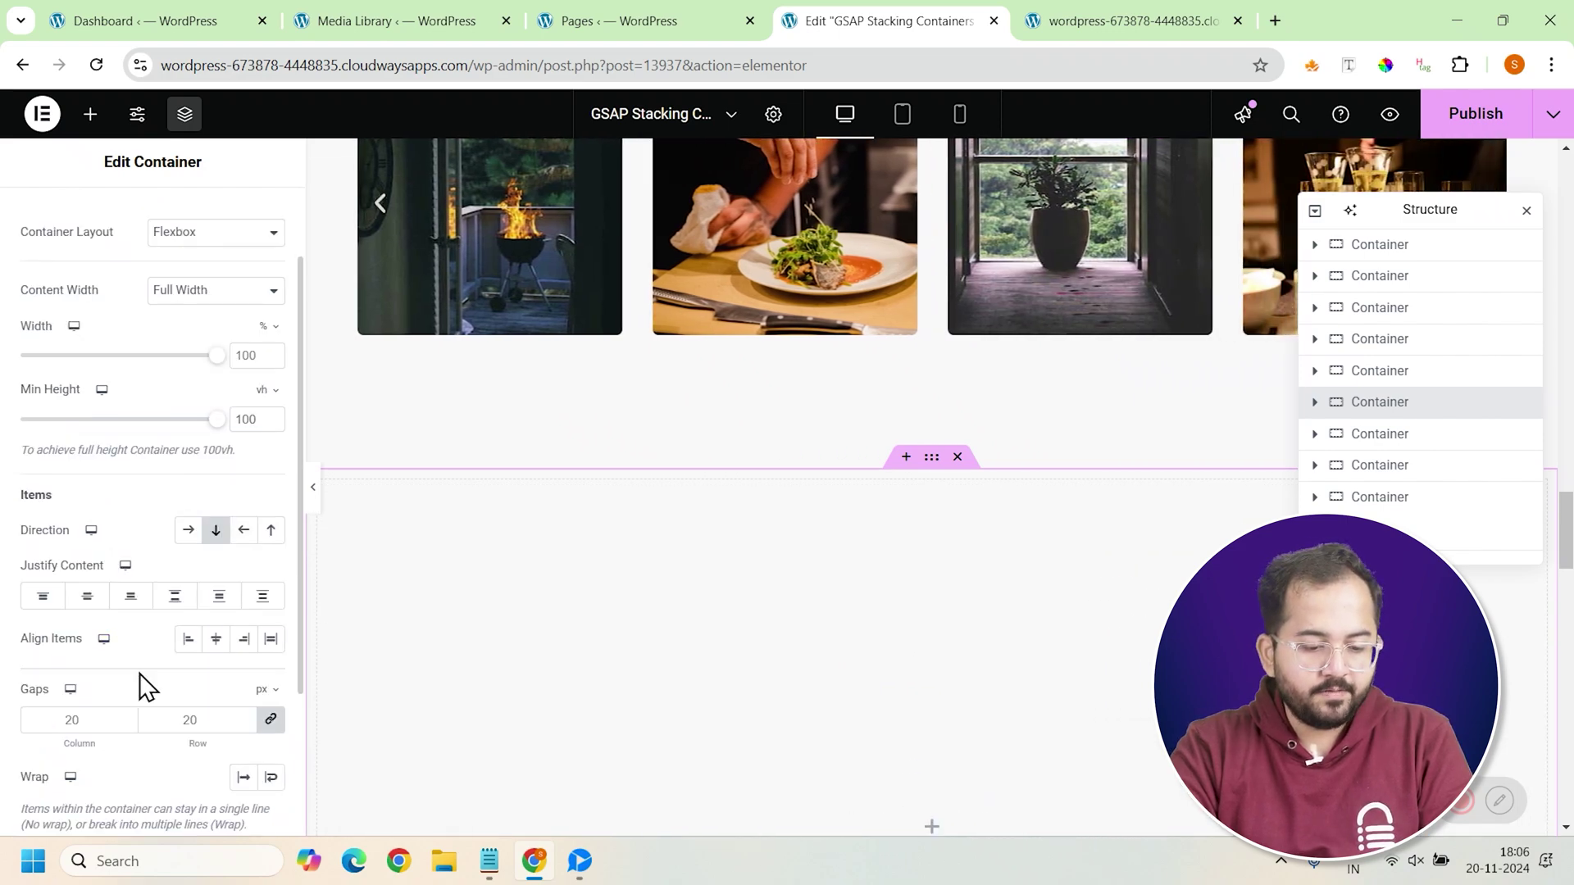
pyautogui.click(87, 595)
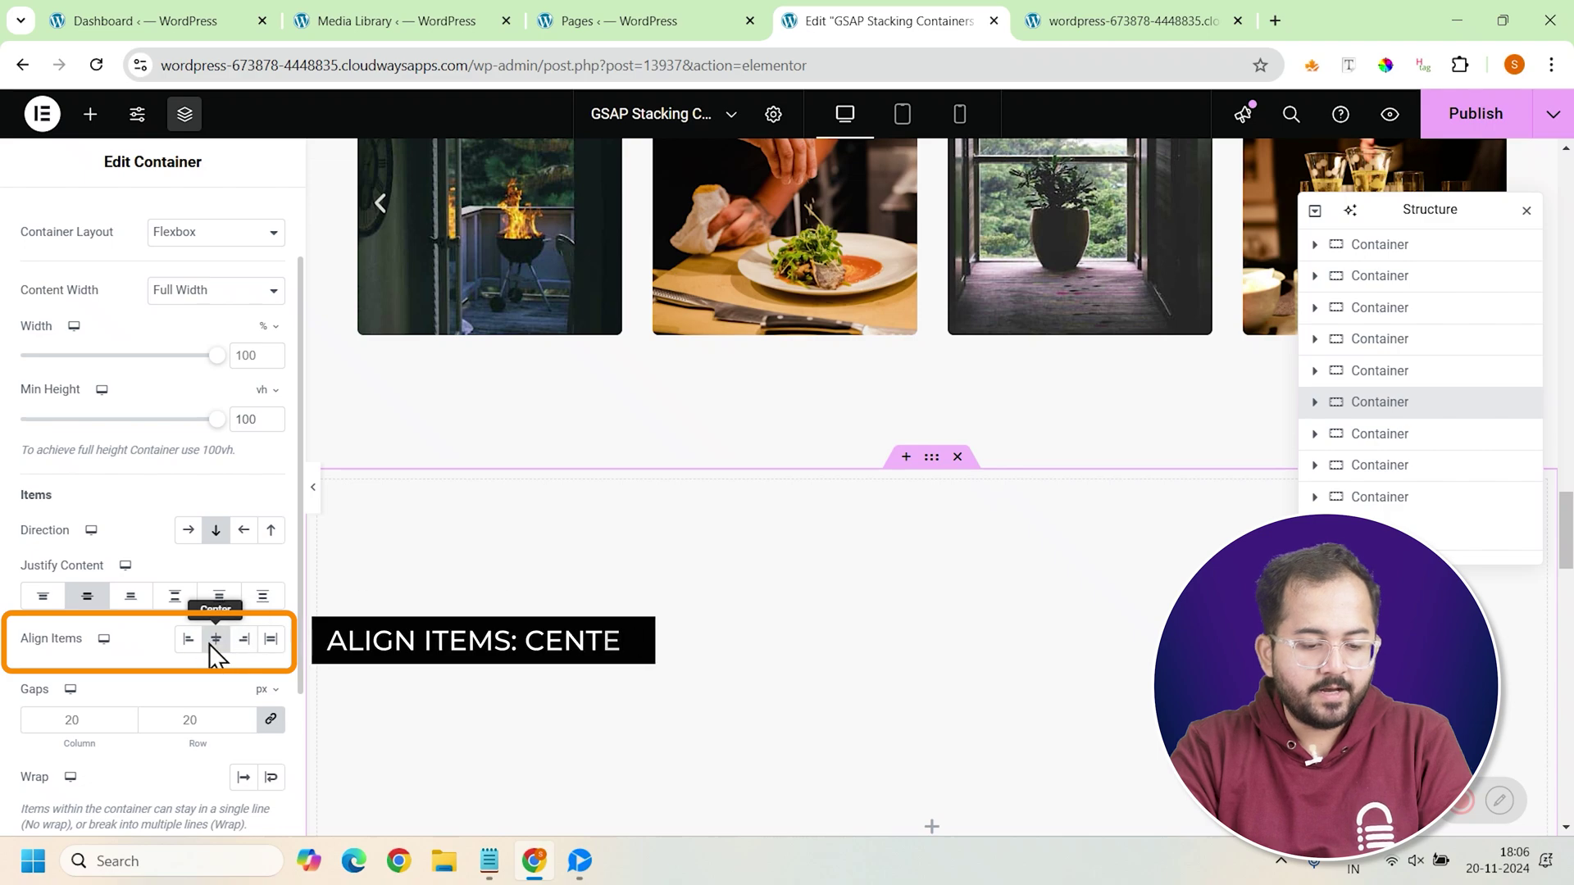
pyautogui.click(216, 639)
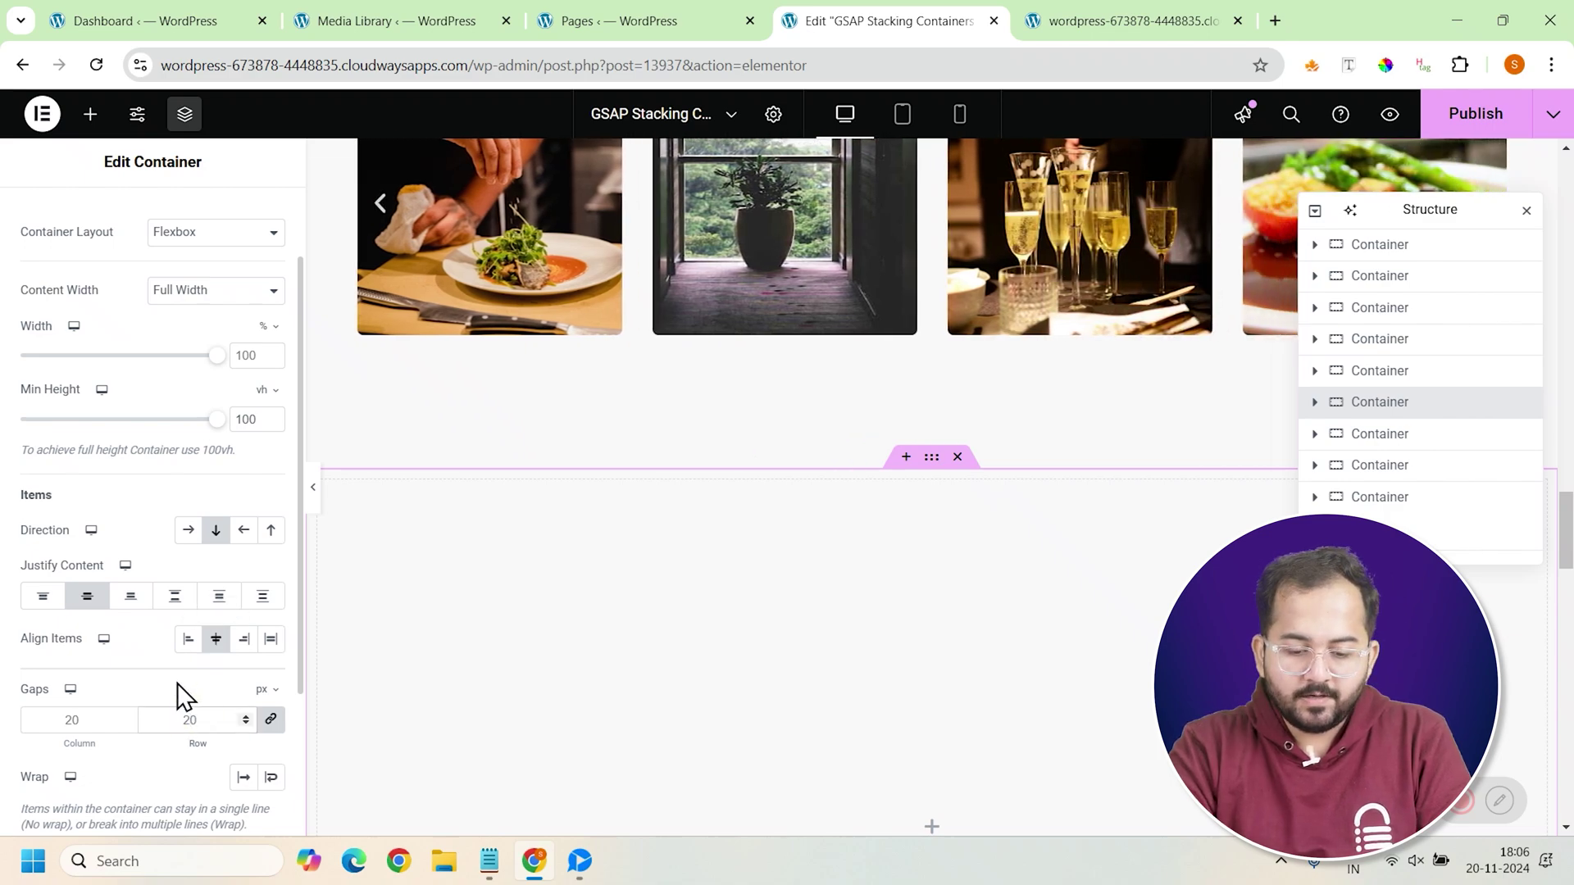
pyautogui.write('40')
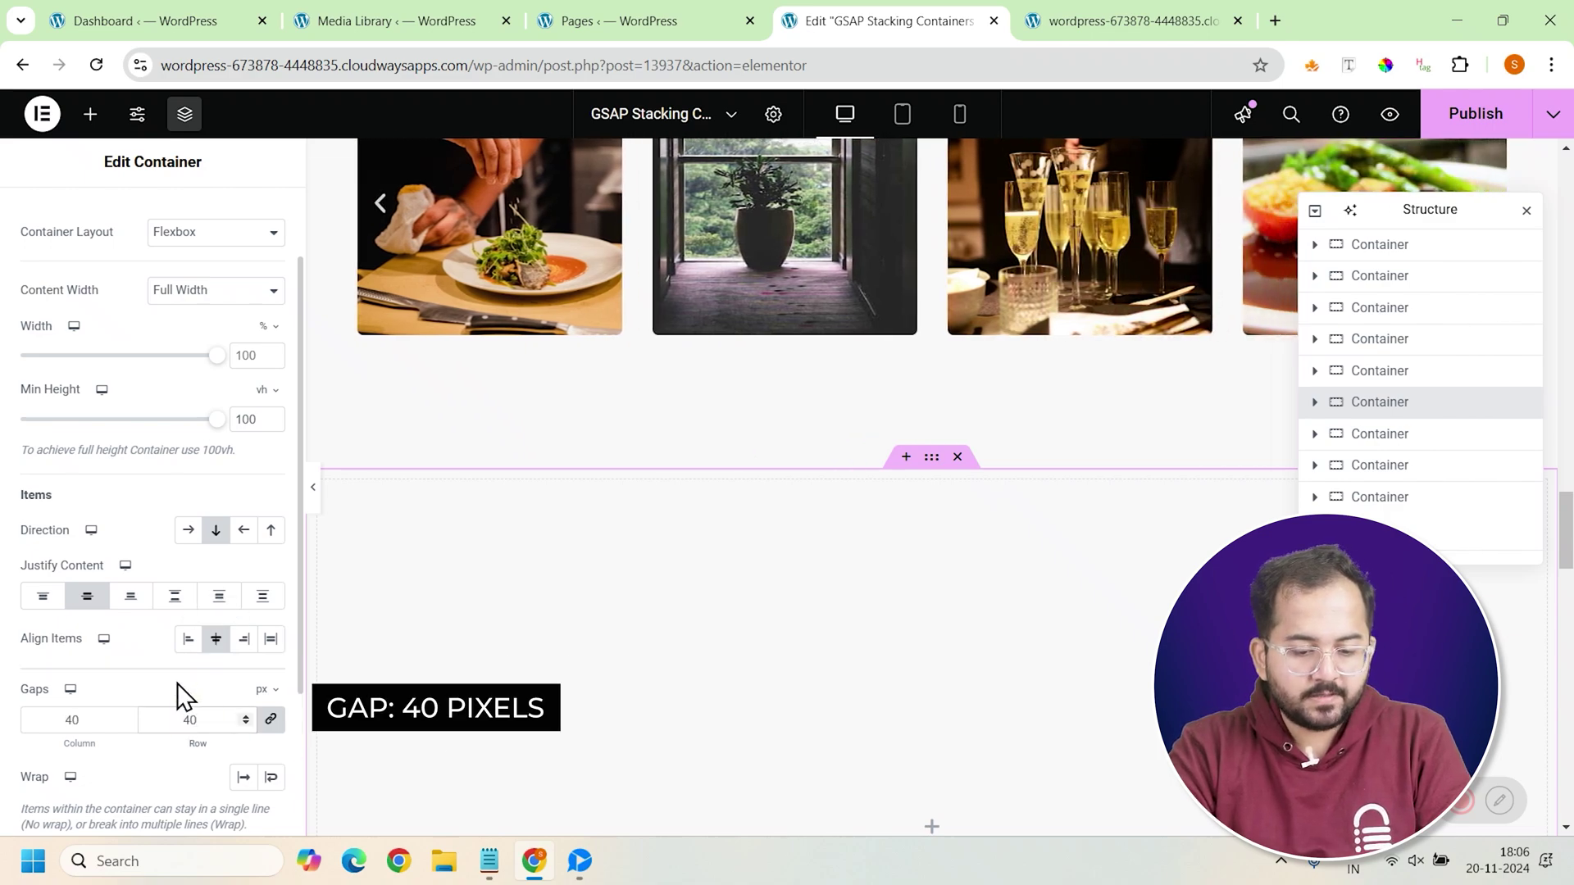
# Give the new container the CSS class all-cards
pyautogui.scroll(2, 197, 467)
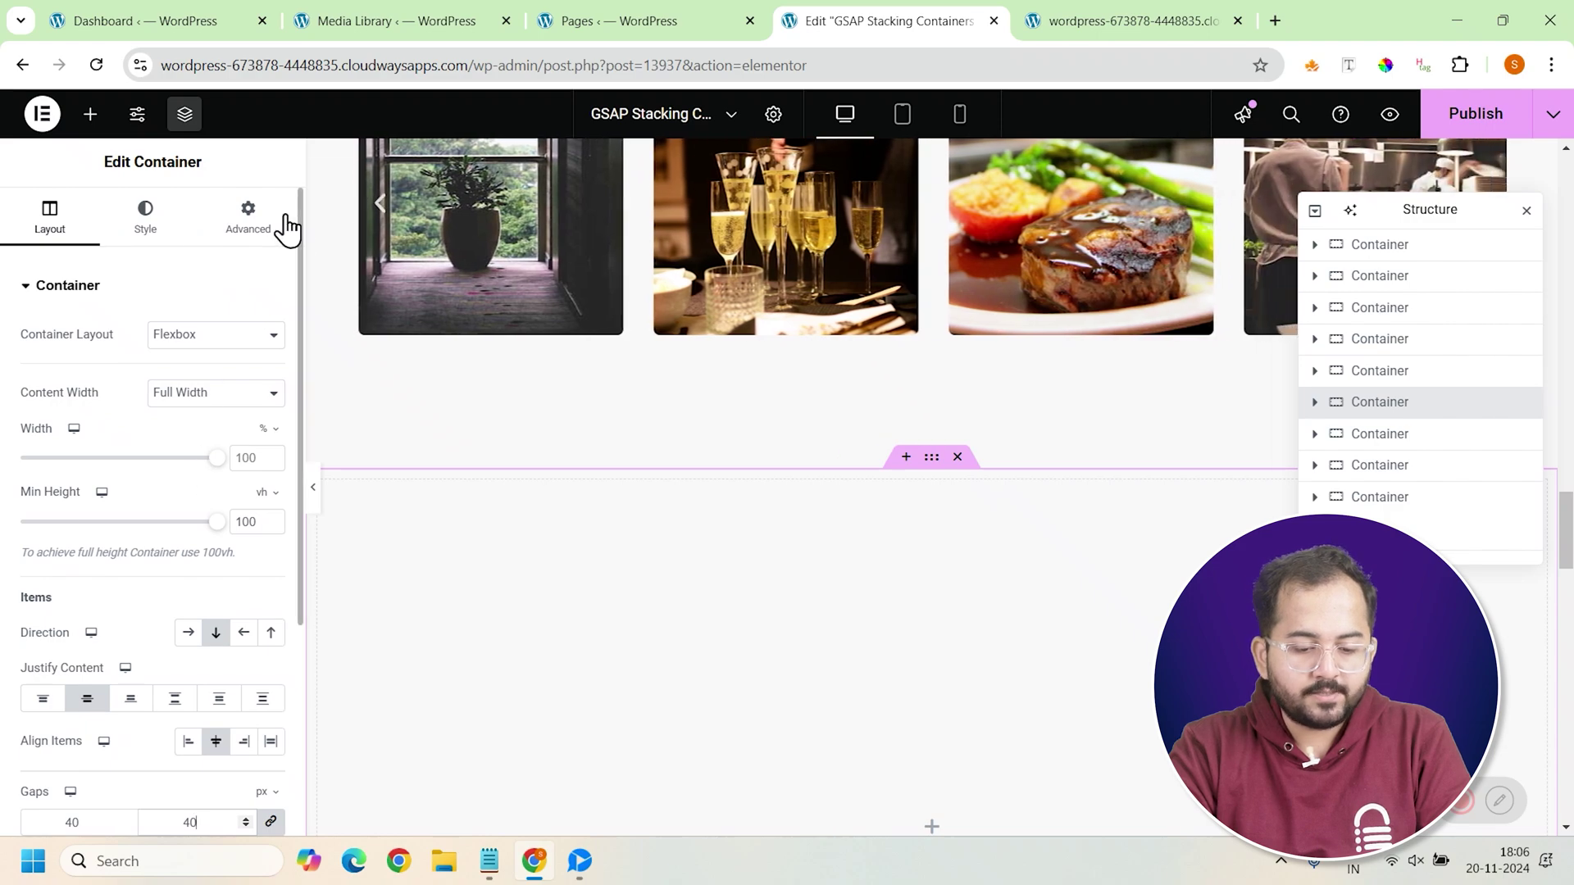
pyautogui.click(270, 223)
pyautogui.scroll(-3, 217, 504)
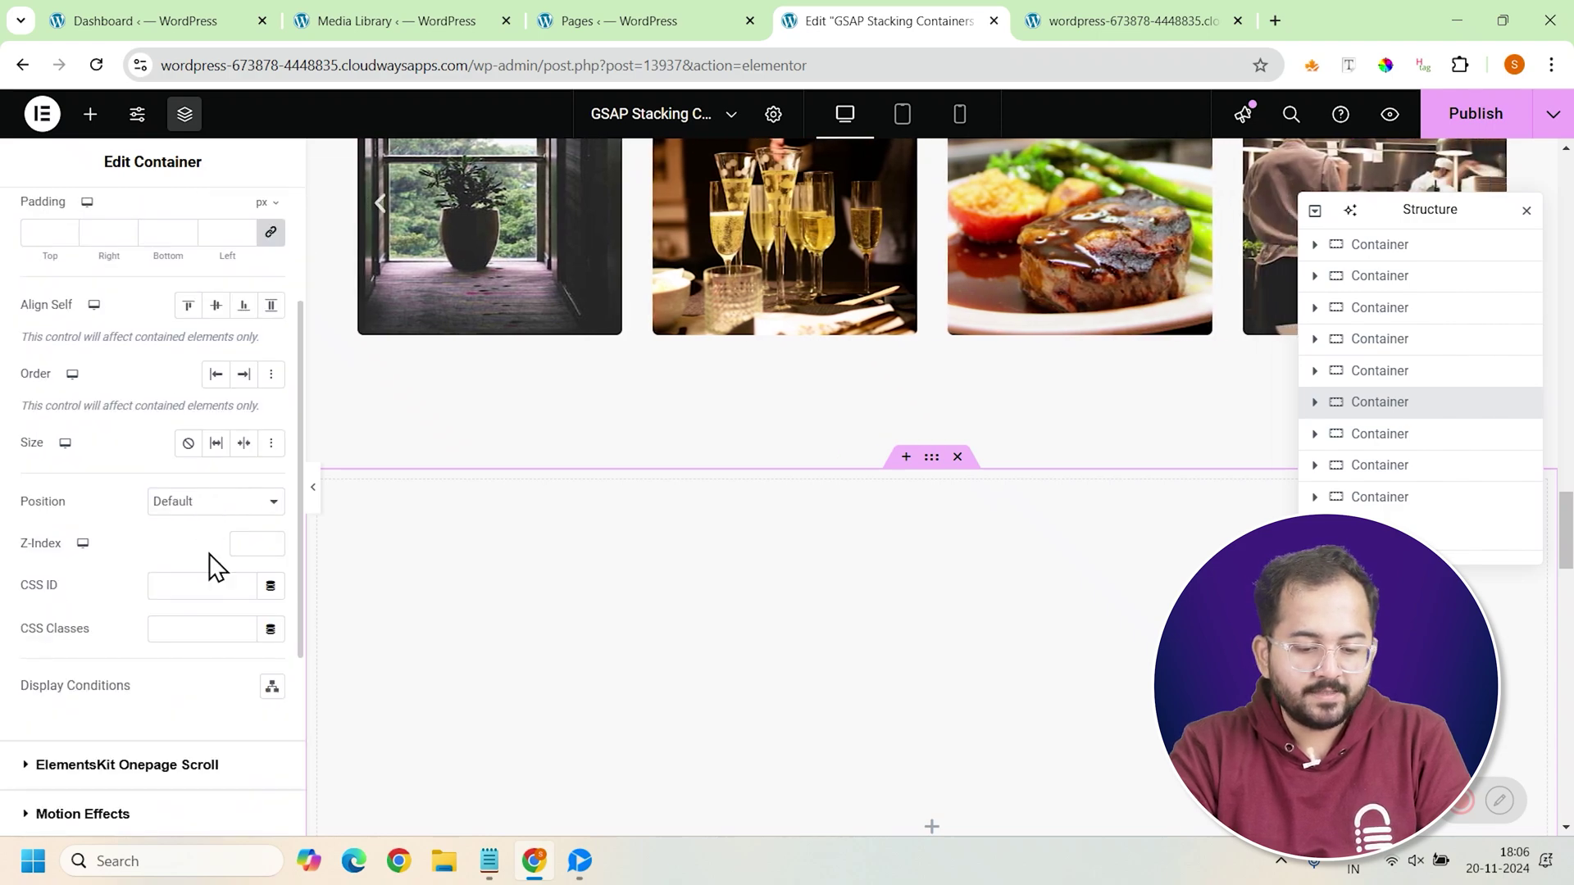
pyautogui.click(197, 629)
pyautogui.write('all-cards')
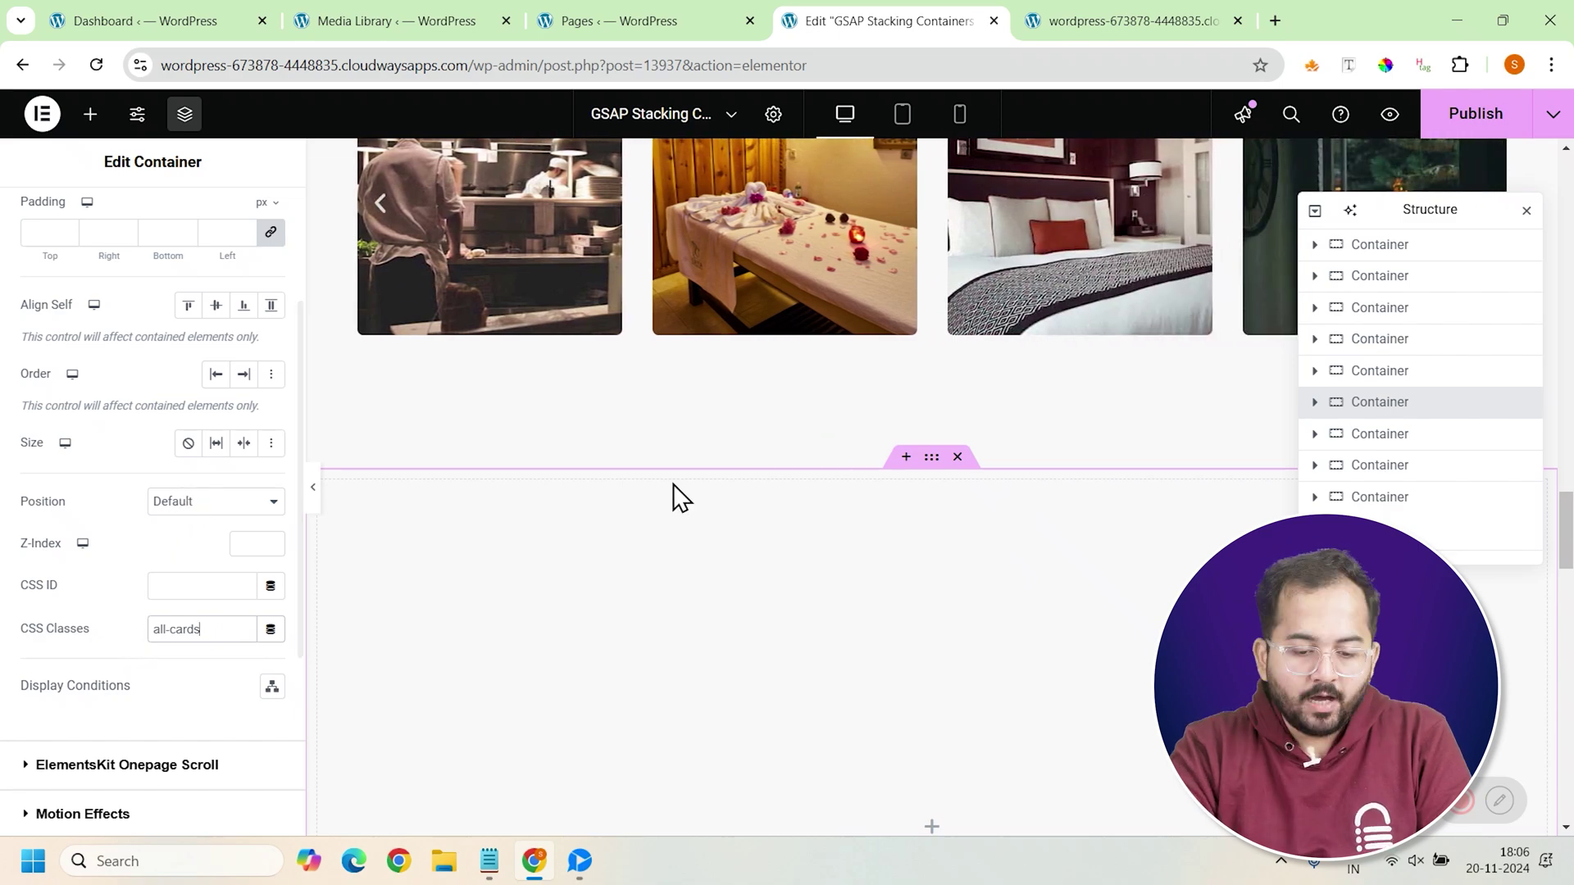
# Rename the container to 'All Cards' in the Navigator
pyautogui.doubleClick(1388, 410)
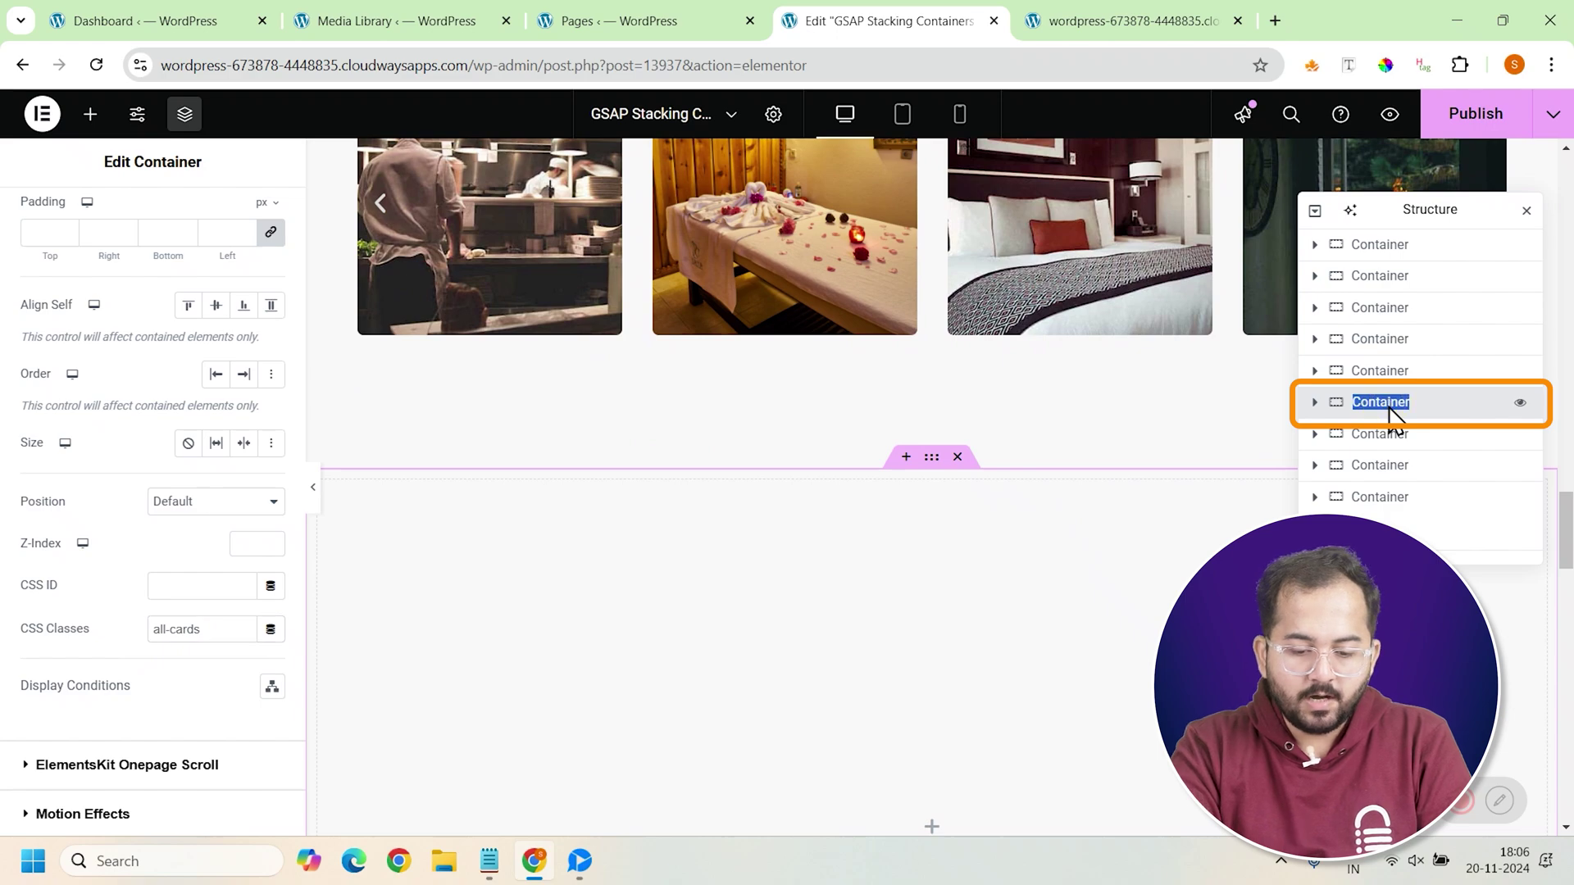
pyautogui.write('All Cards')
pyautogui.press('Return')
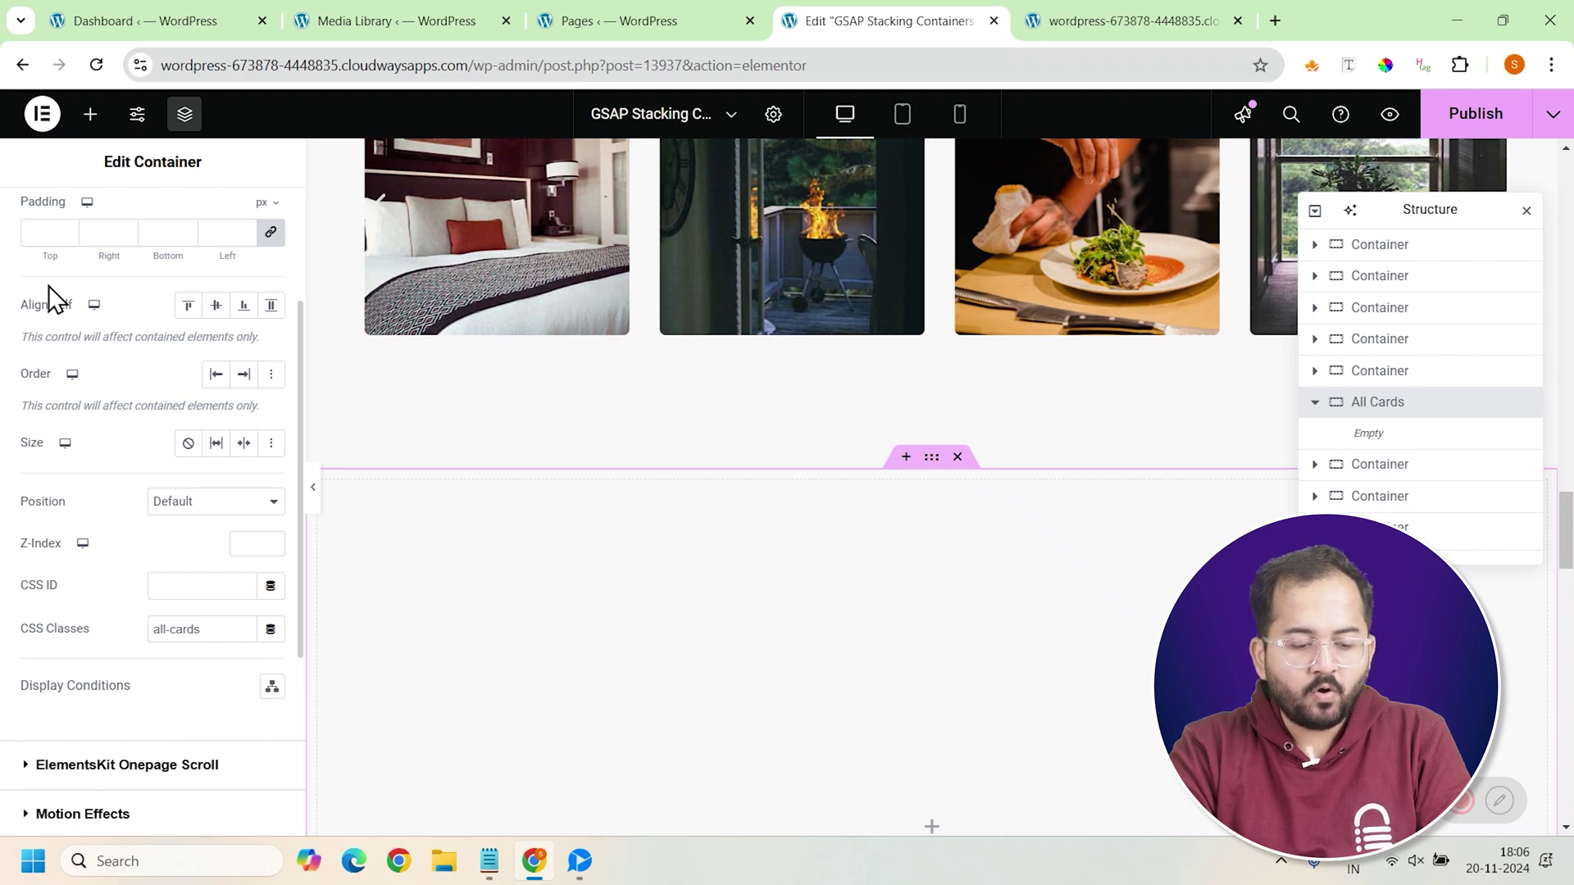
# Add an inner container to All Cards with Full Width content, 75% width and 75 vh minimum height
pyautogui.scroll(3, 47, 285)
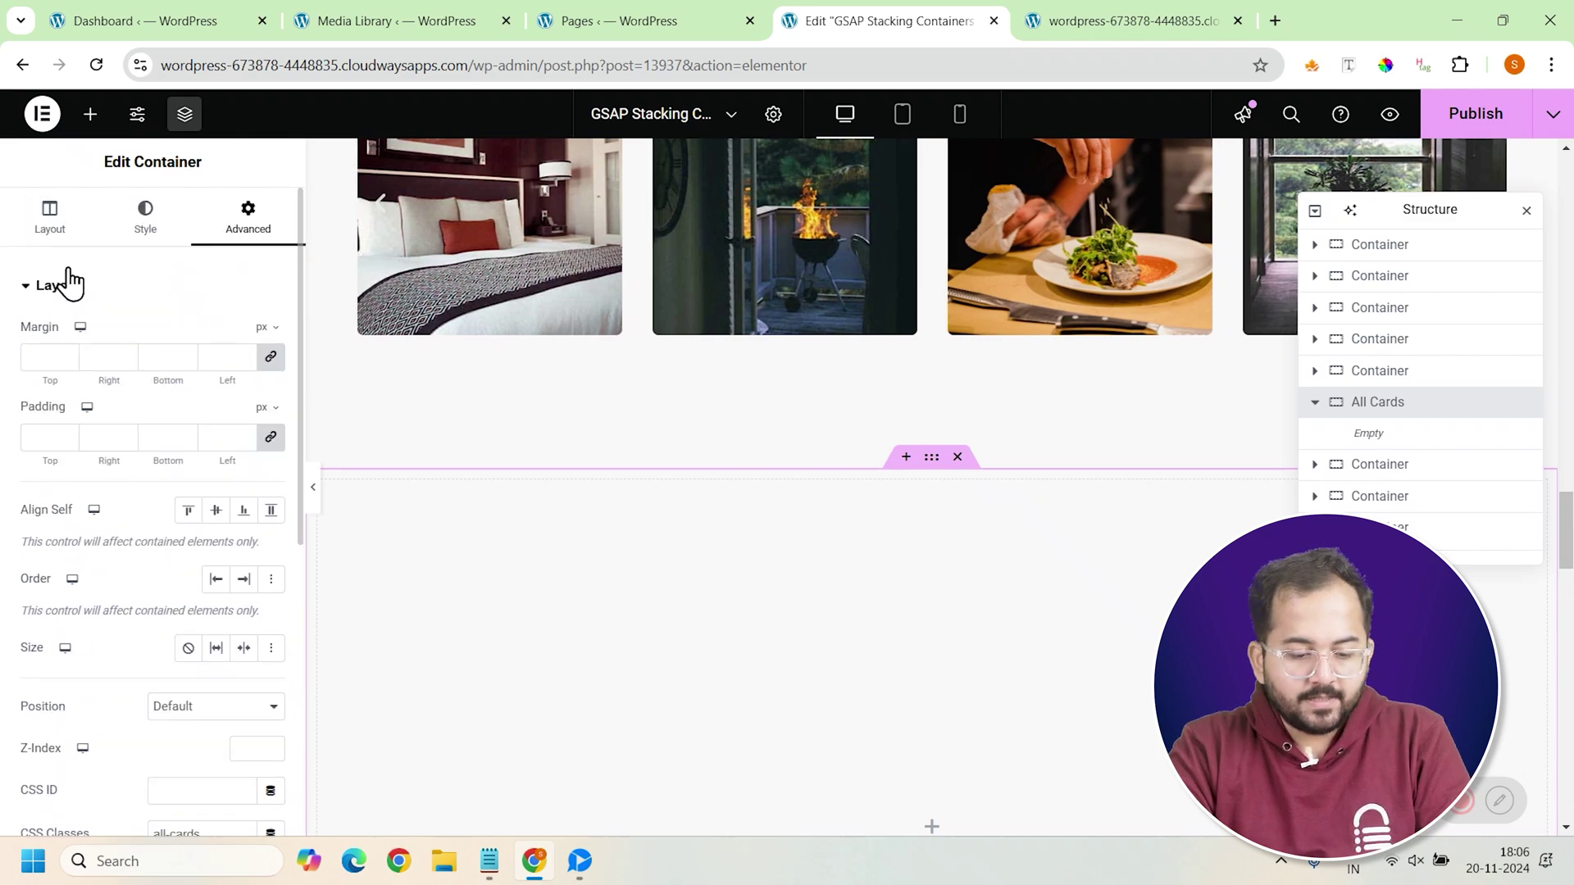
pyautogui.click(90, 113)
pyautogui.click(77, 373)
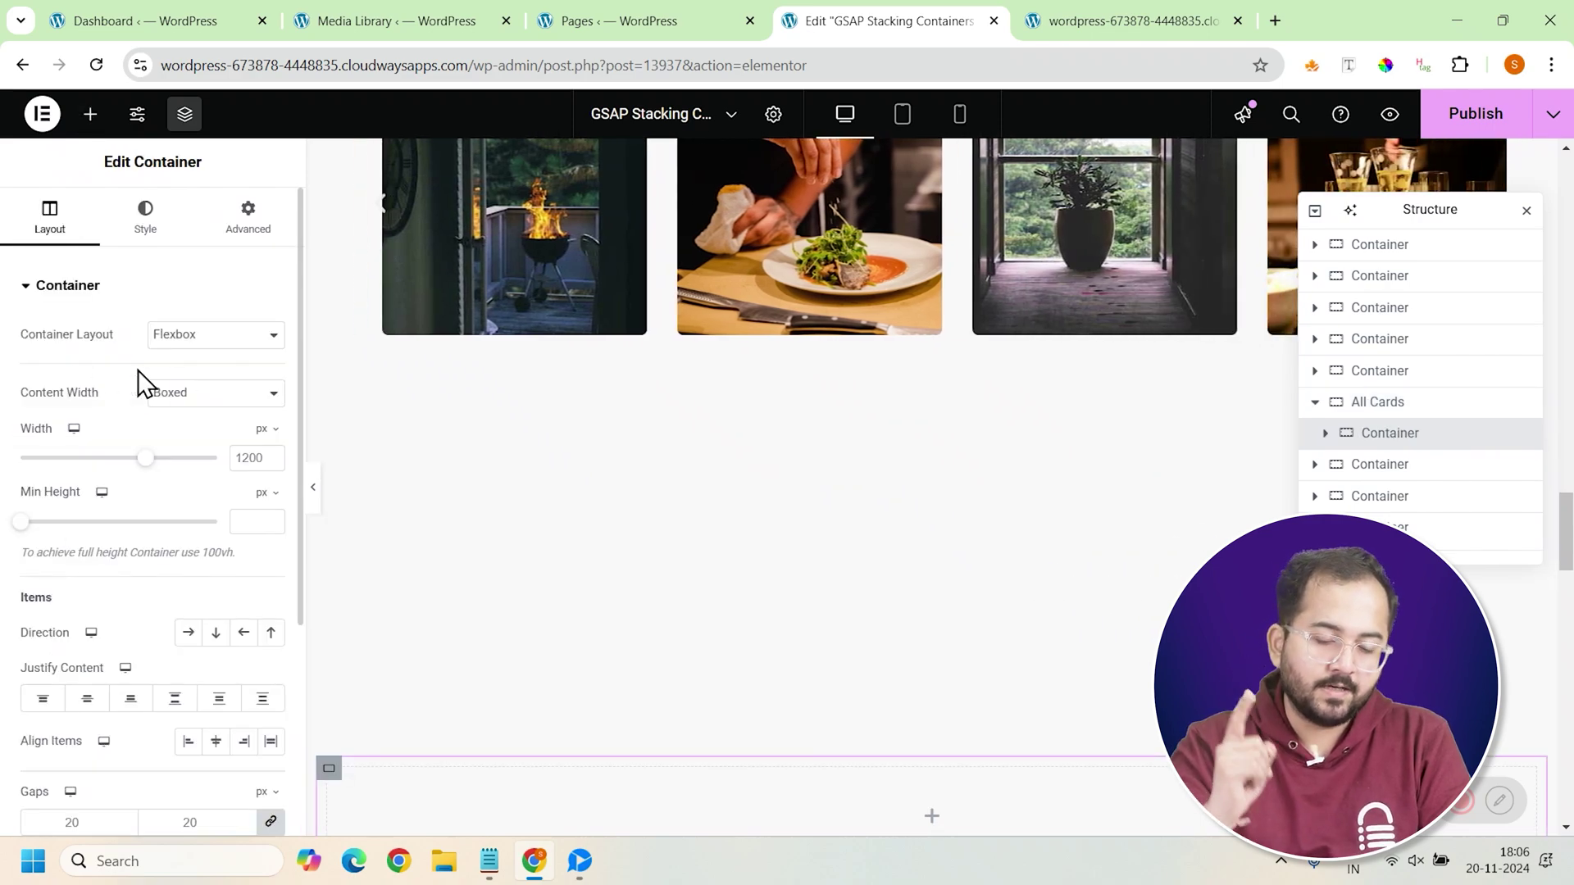
pyautogui.click(211, 393)
pyautogui.click(196, 444)
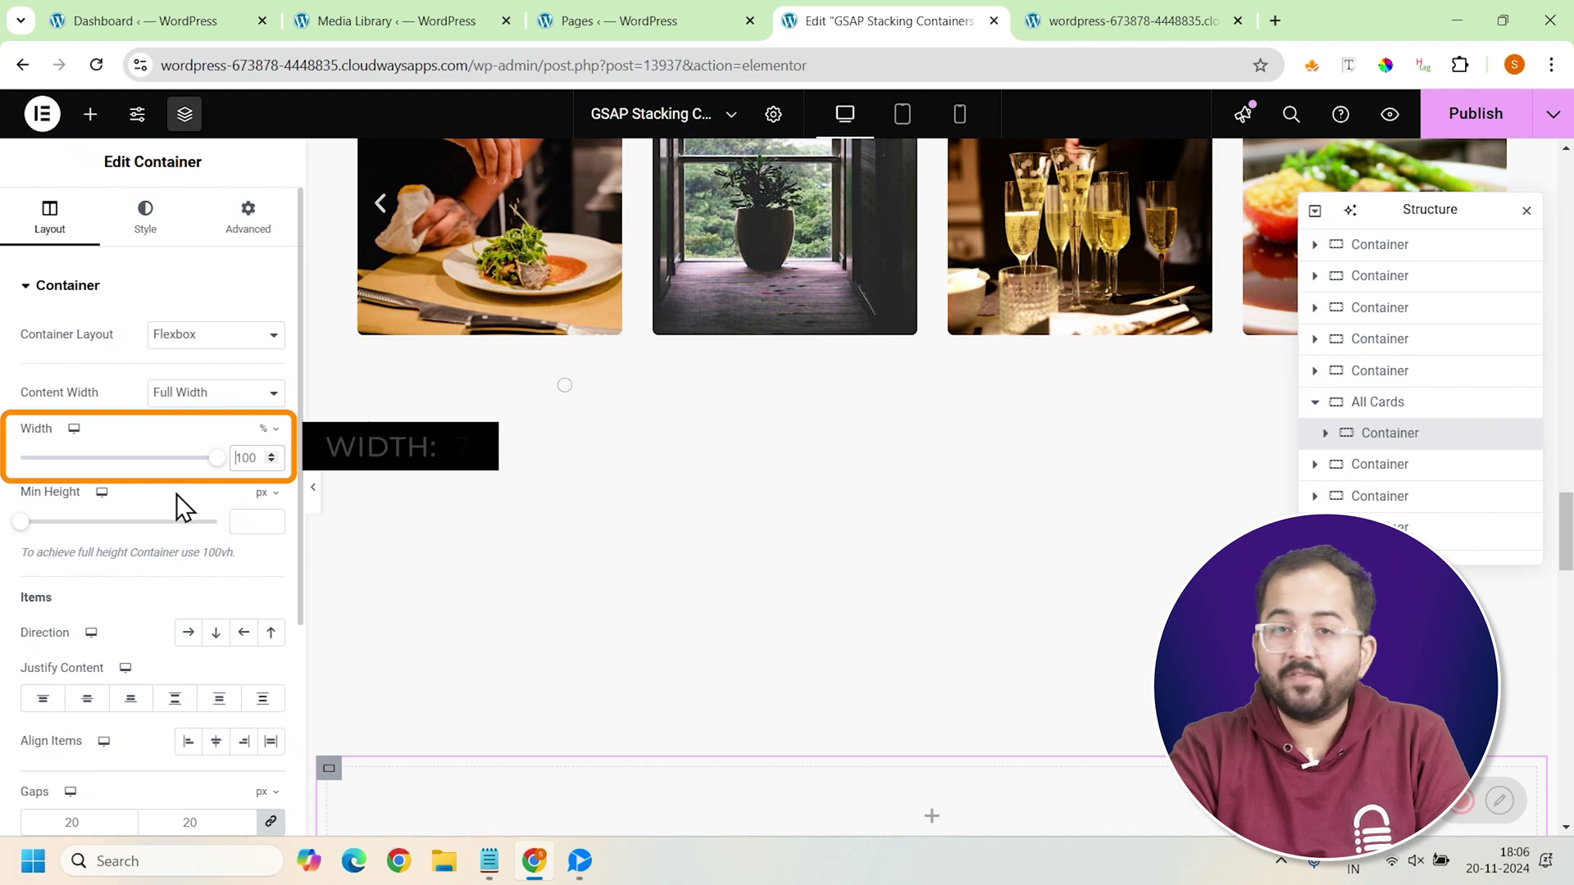
pyautogui.press('Delete')
pyautogui.press('Delete')
pyautogui.press('Delete')
pyautogui.write('75')
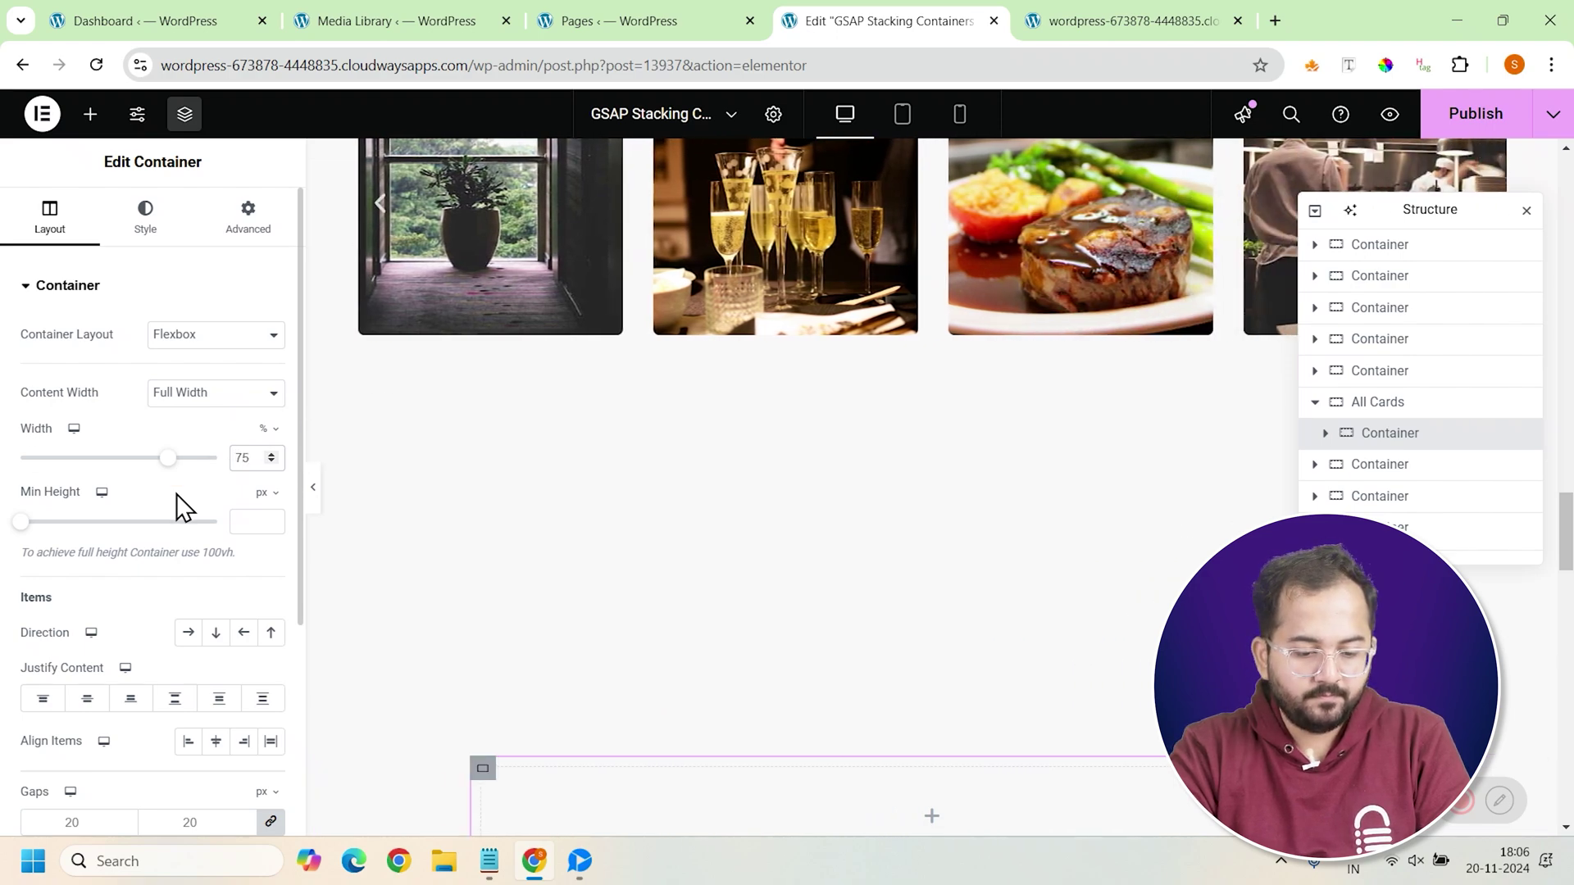
pyautogui.click(264, 493)
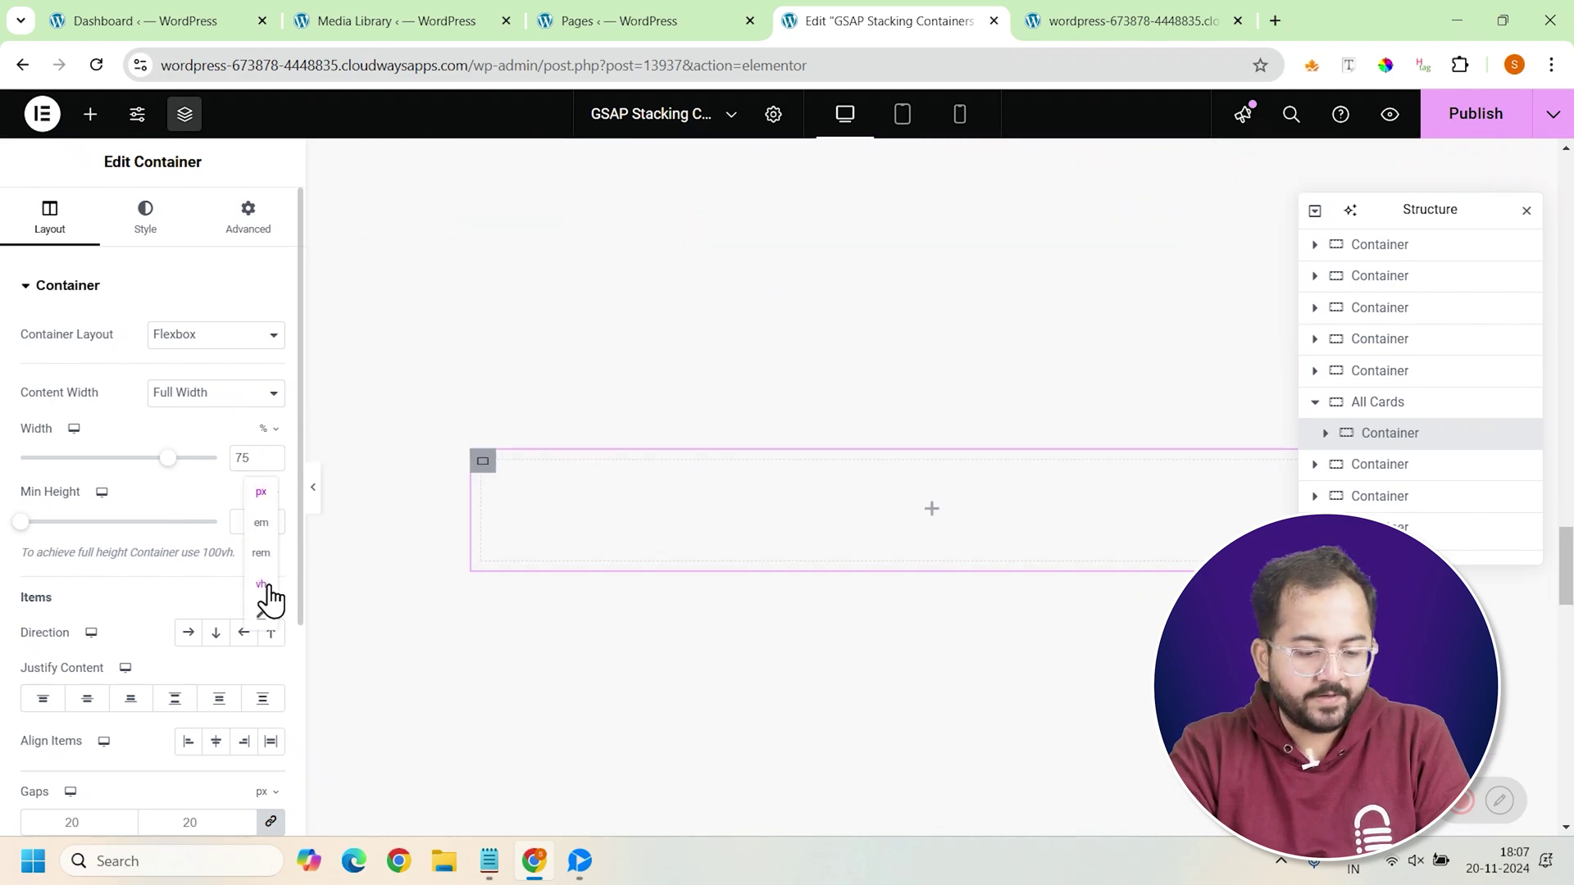
pyautogui.click(263, 579)
pyautogui.click(253, 521)
pyautogui.write('75')
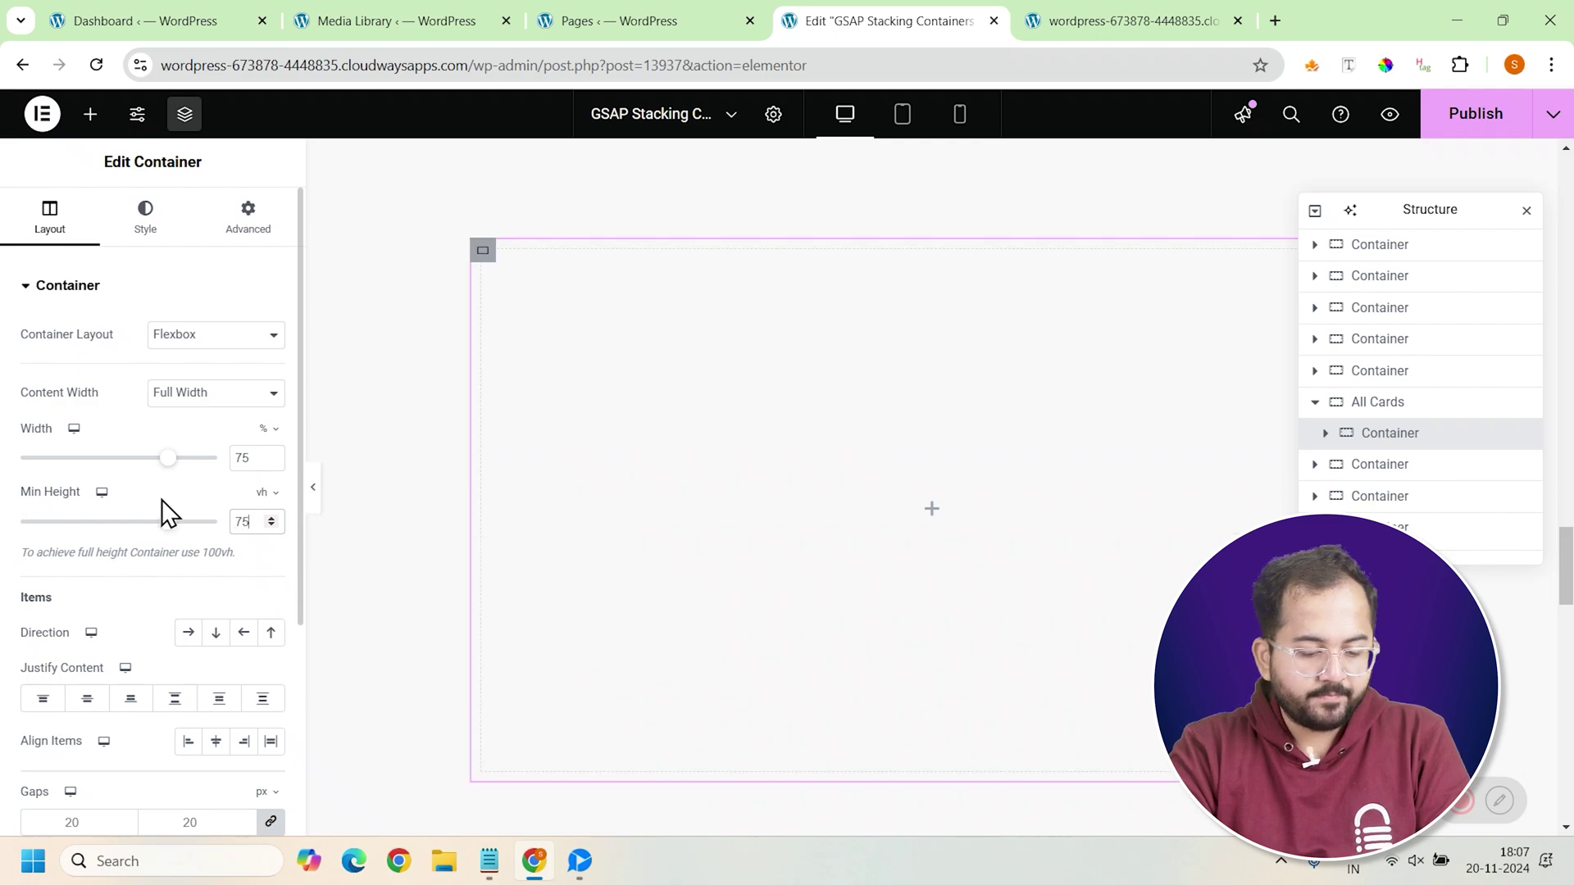
pyautogui.click(151, 231)
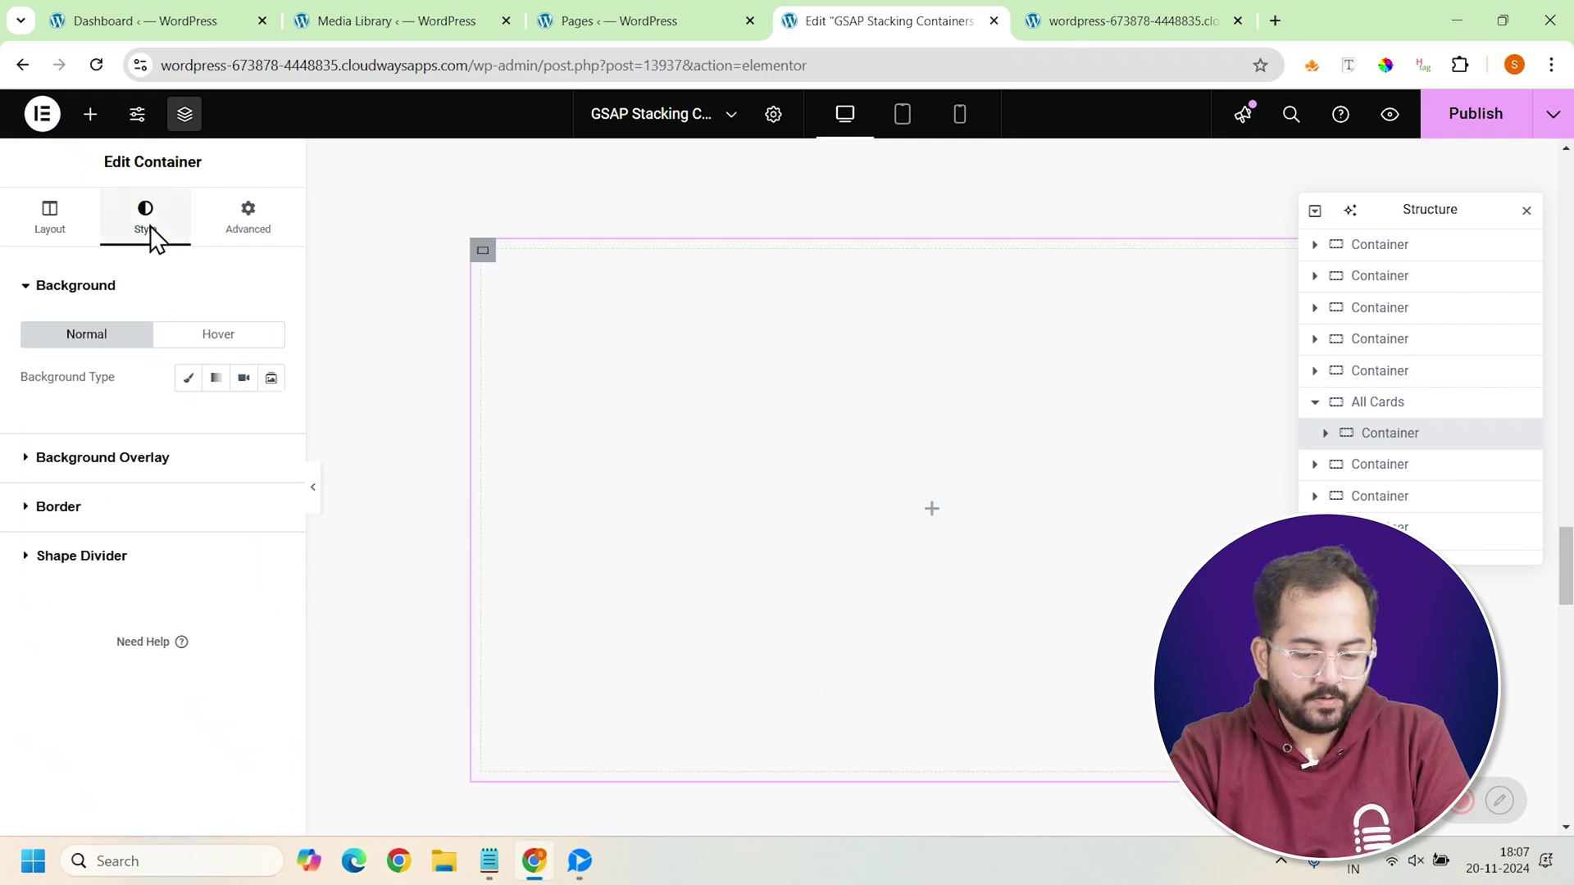
# Give the card a classic background in the pasted pink hex colour
pyautogui.click(188, 378)
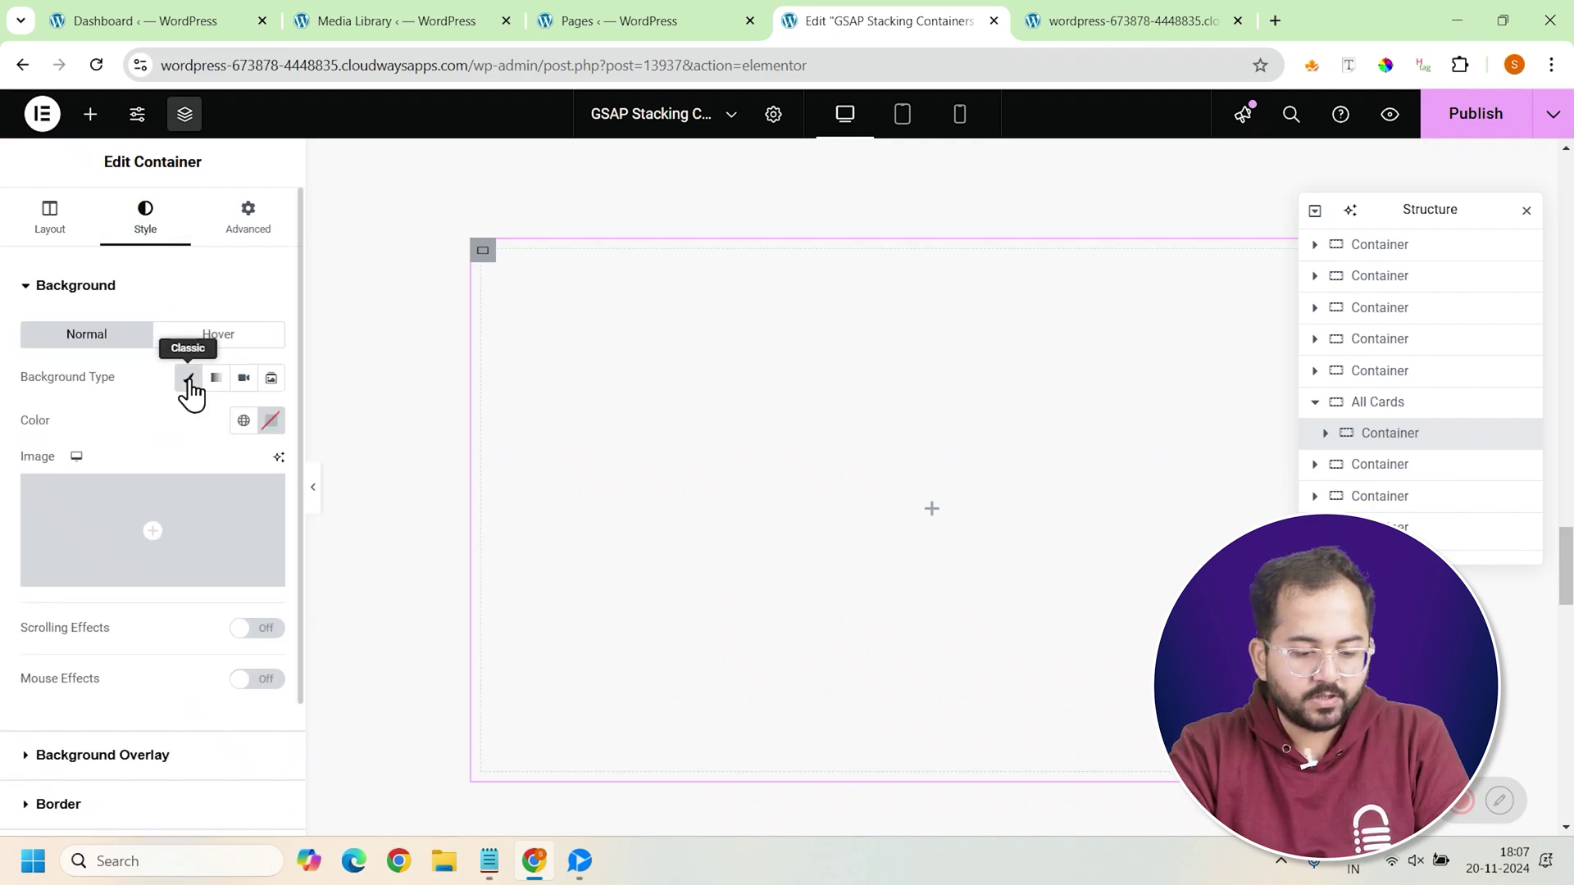
pyautogui.click(277, 421)
pyautogui.write('#F2C7E4')
pyautogui.click(277, 421)
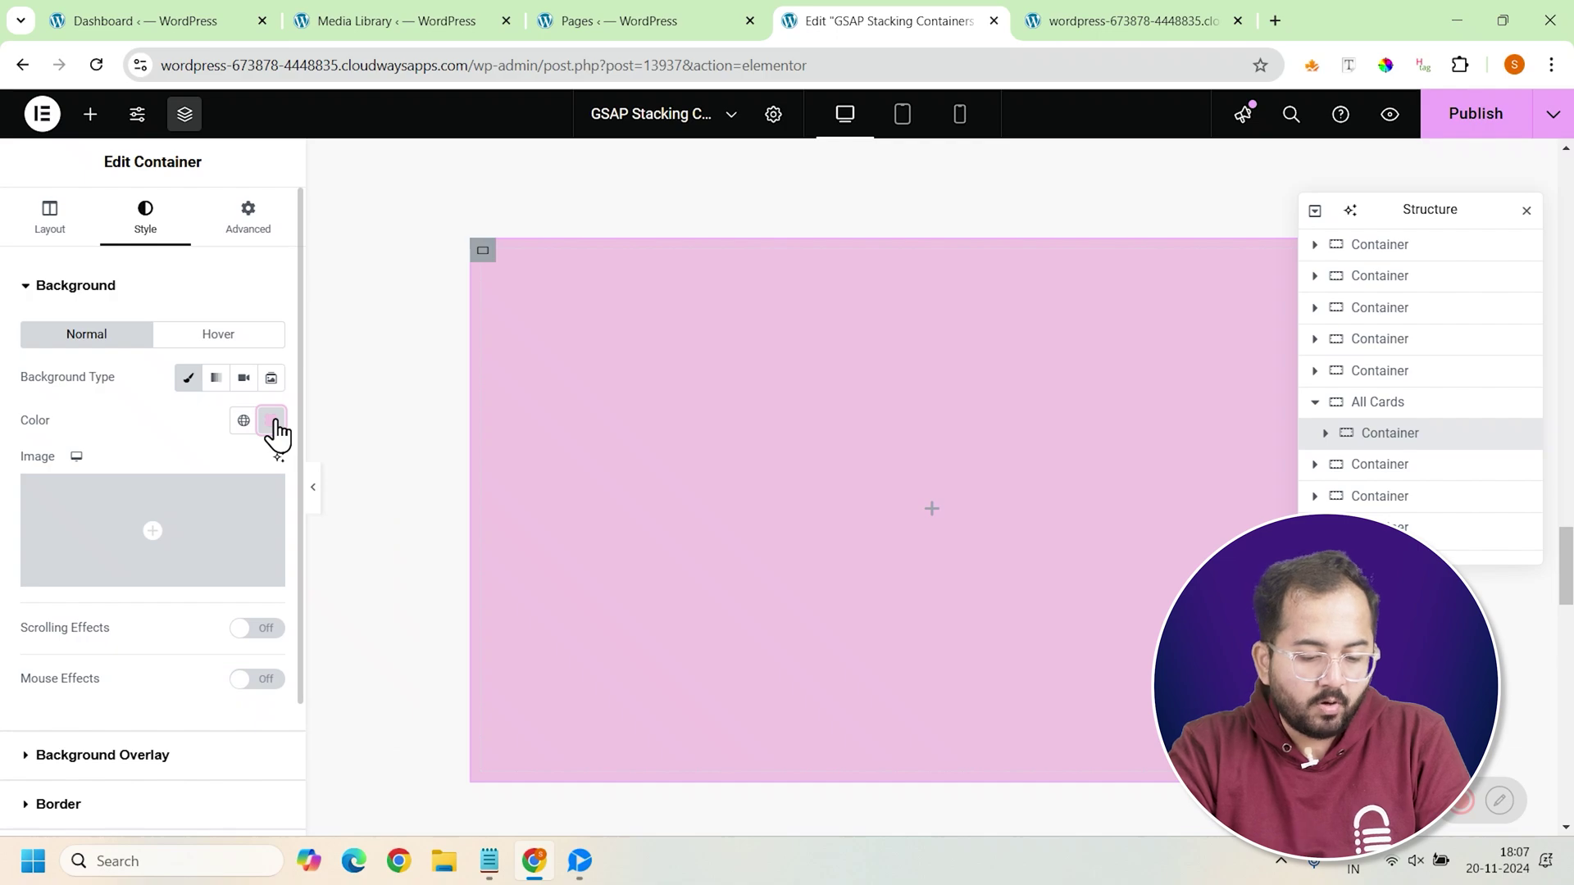
# Round all four corners of the card with a 25 px border radius
pyautogui.scroll(-2, 230, 525)
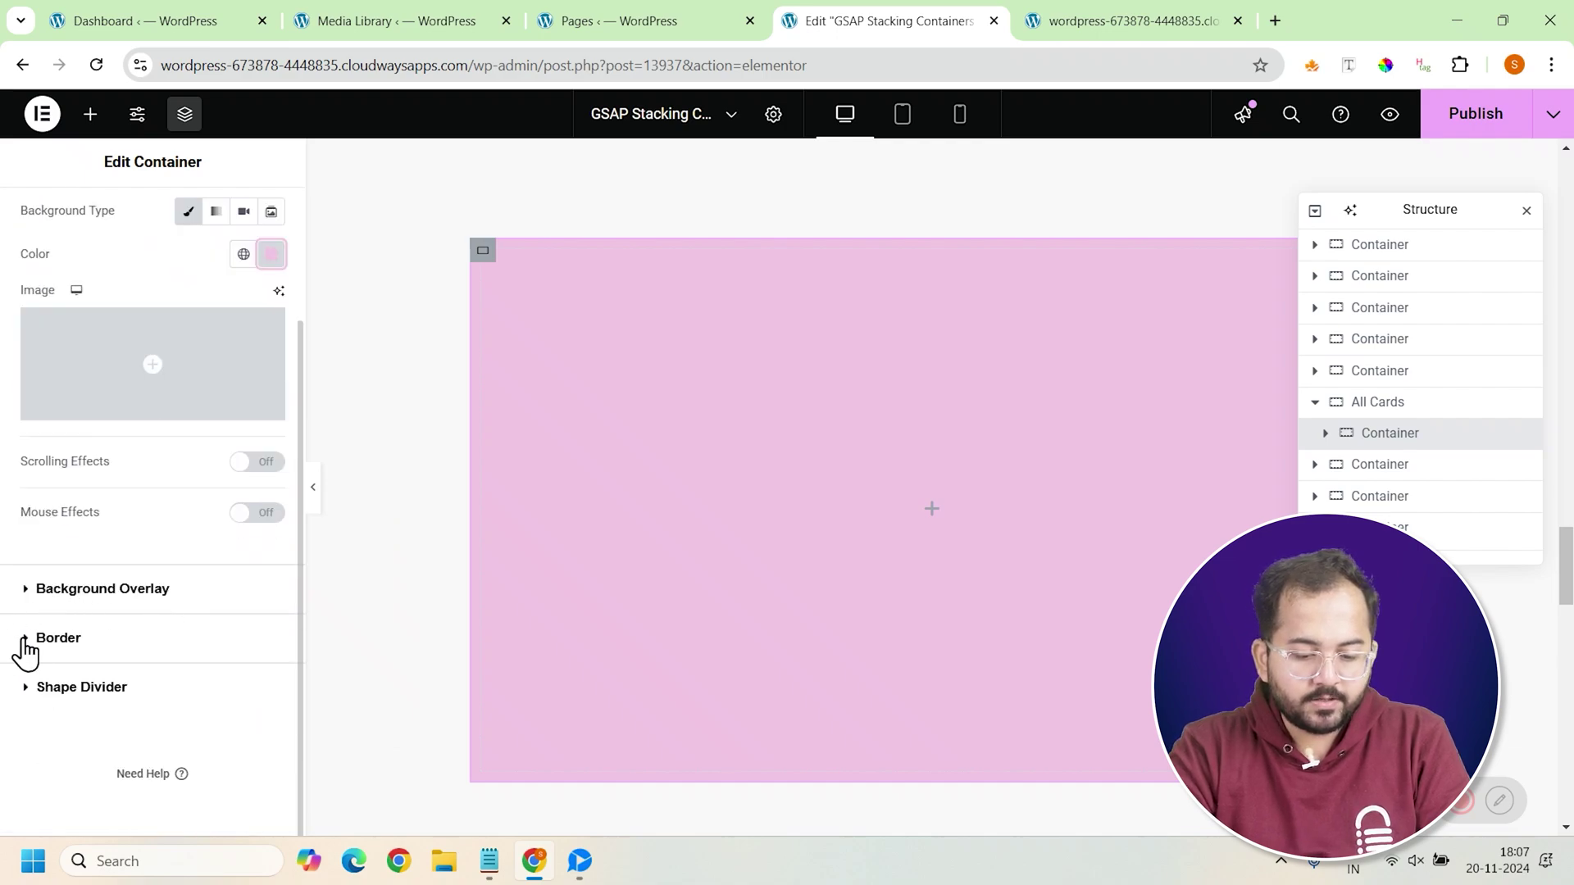
pyautogui.click(25, 638)
pyautogui.click(214, 542)
pyautogui.write('25')
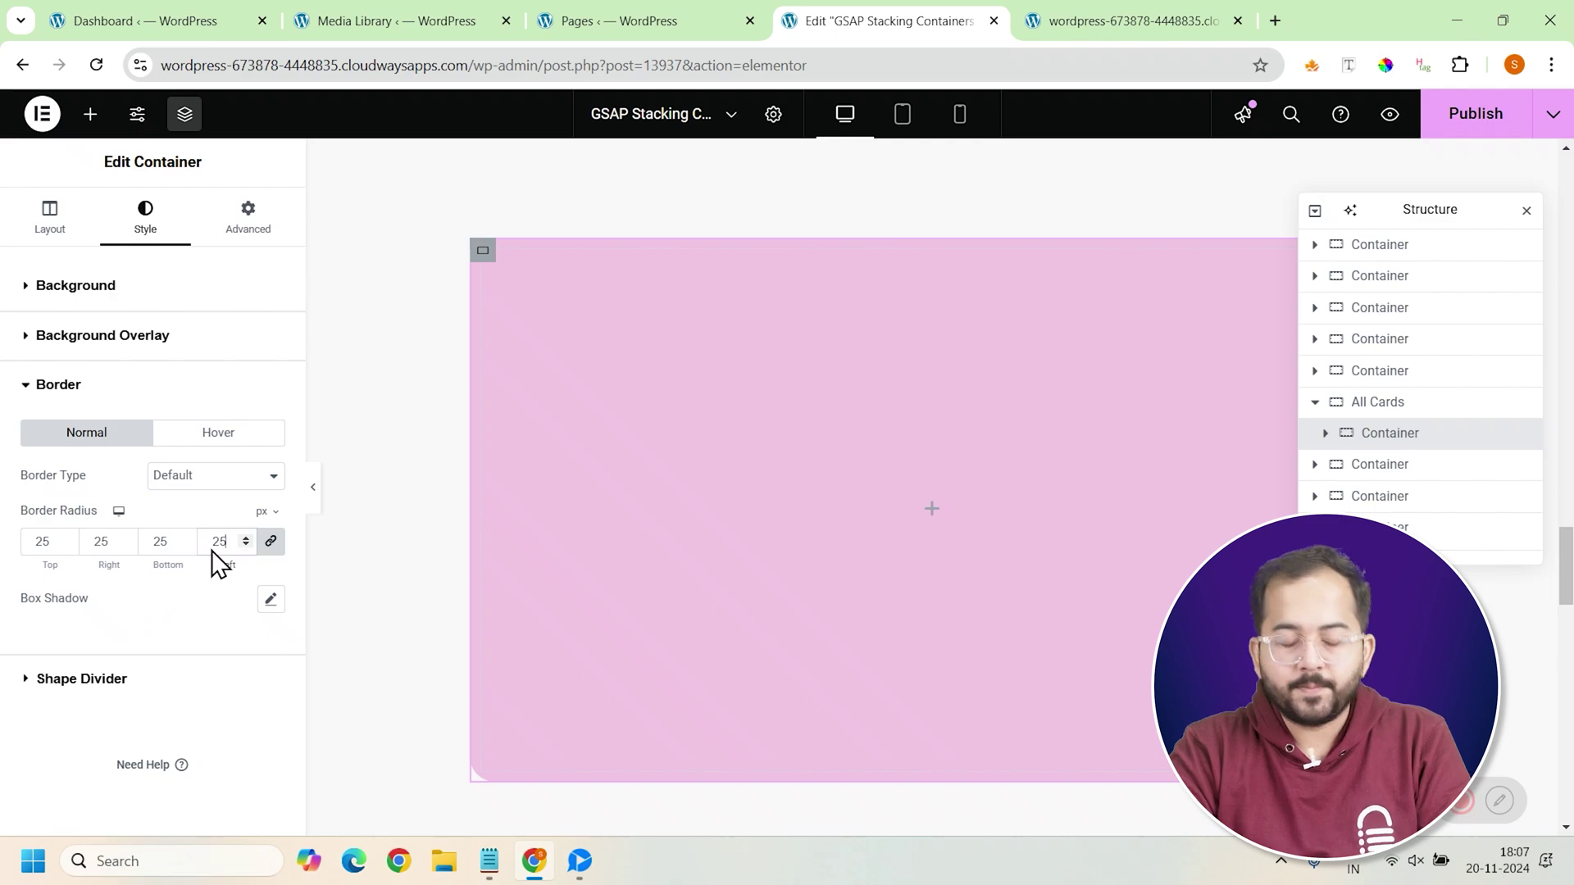
# Add a box shadow with vertical offset -3, blur 24 and spread 4
pyautogui.click(271, 599)
pyautogui.scroll(-1, 264, 604)
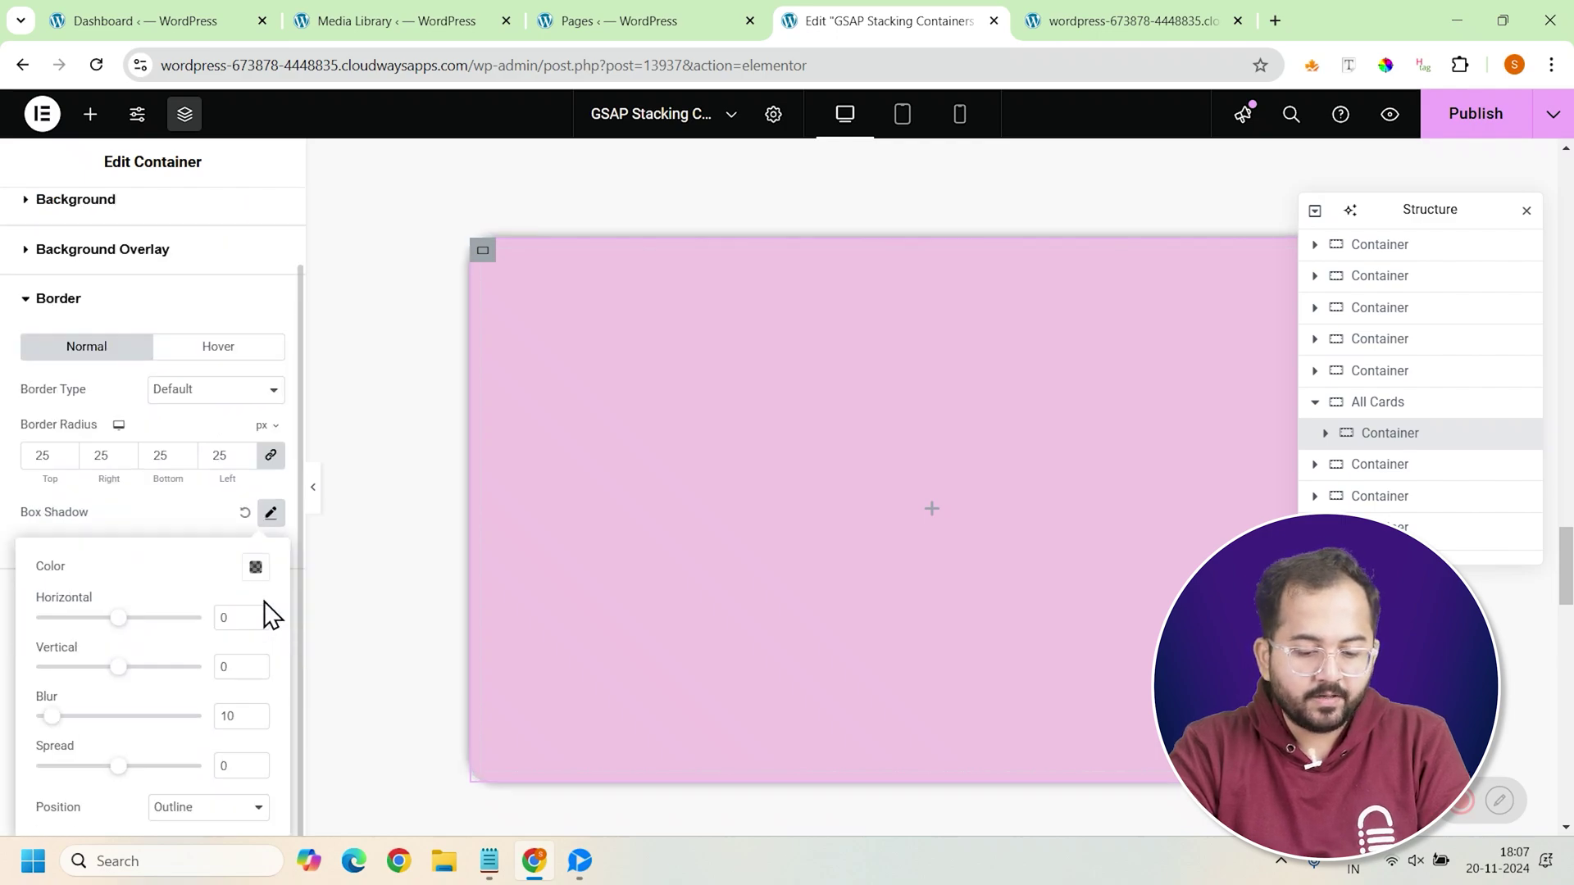
pyautogui.click(260, 671)
pyautogui.click(261, 671)
pyautogui.click(261, 671)
pyautogui.moveTo(242, 716); pyautogui.dragTo(215, 716)
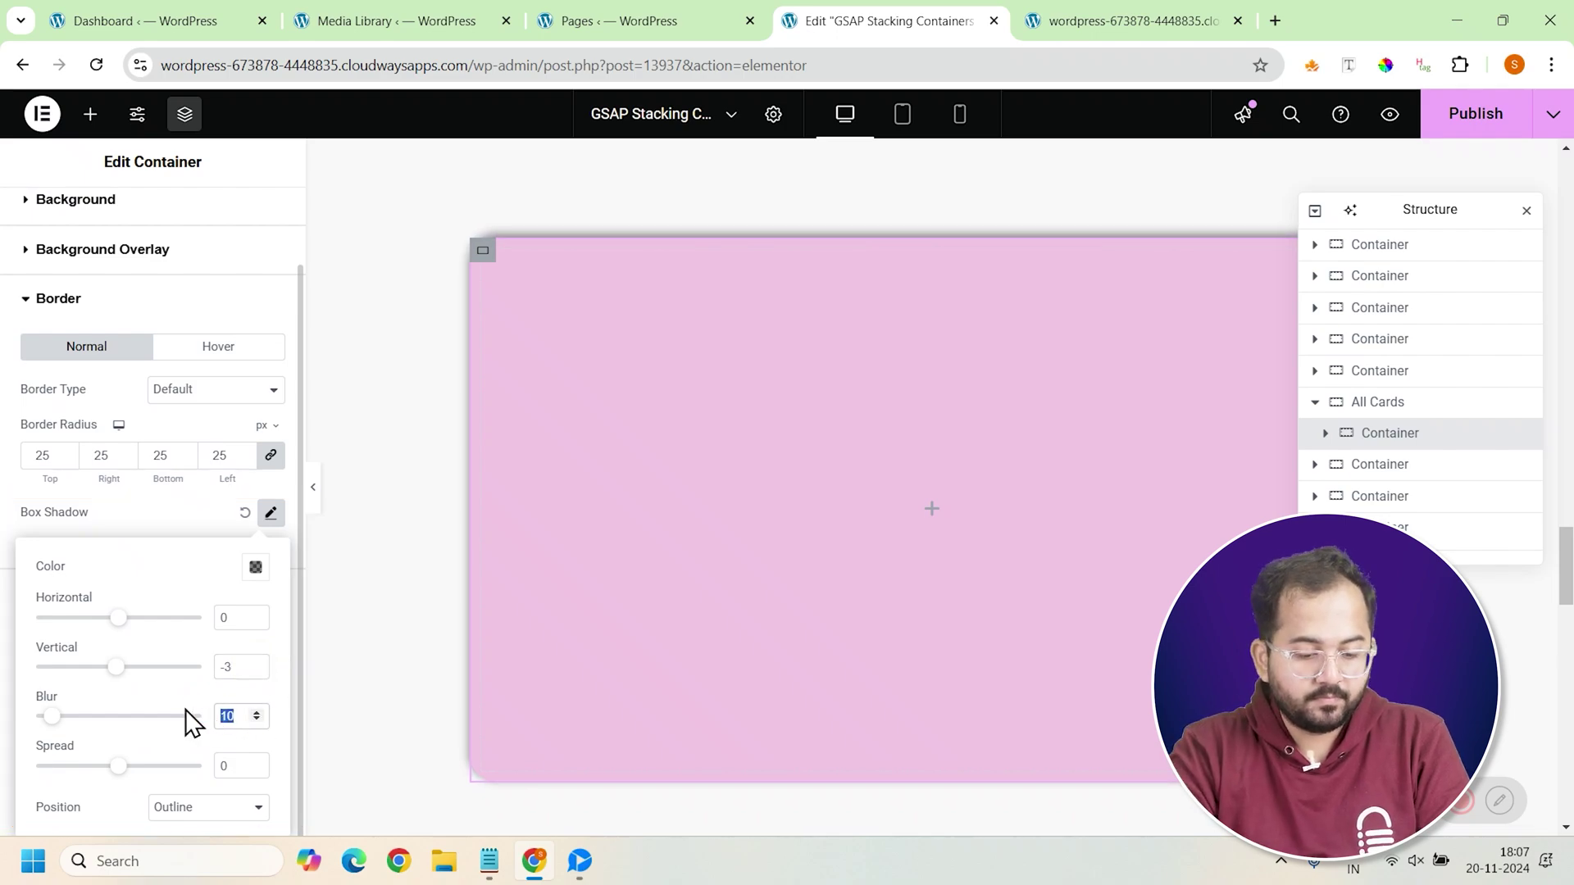
pyautogui.write('24')
pyautogui.press('Tab')
pyautogui.write('4')
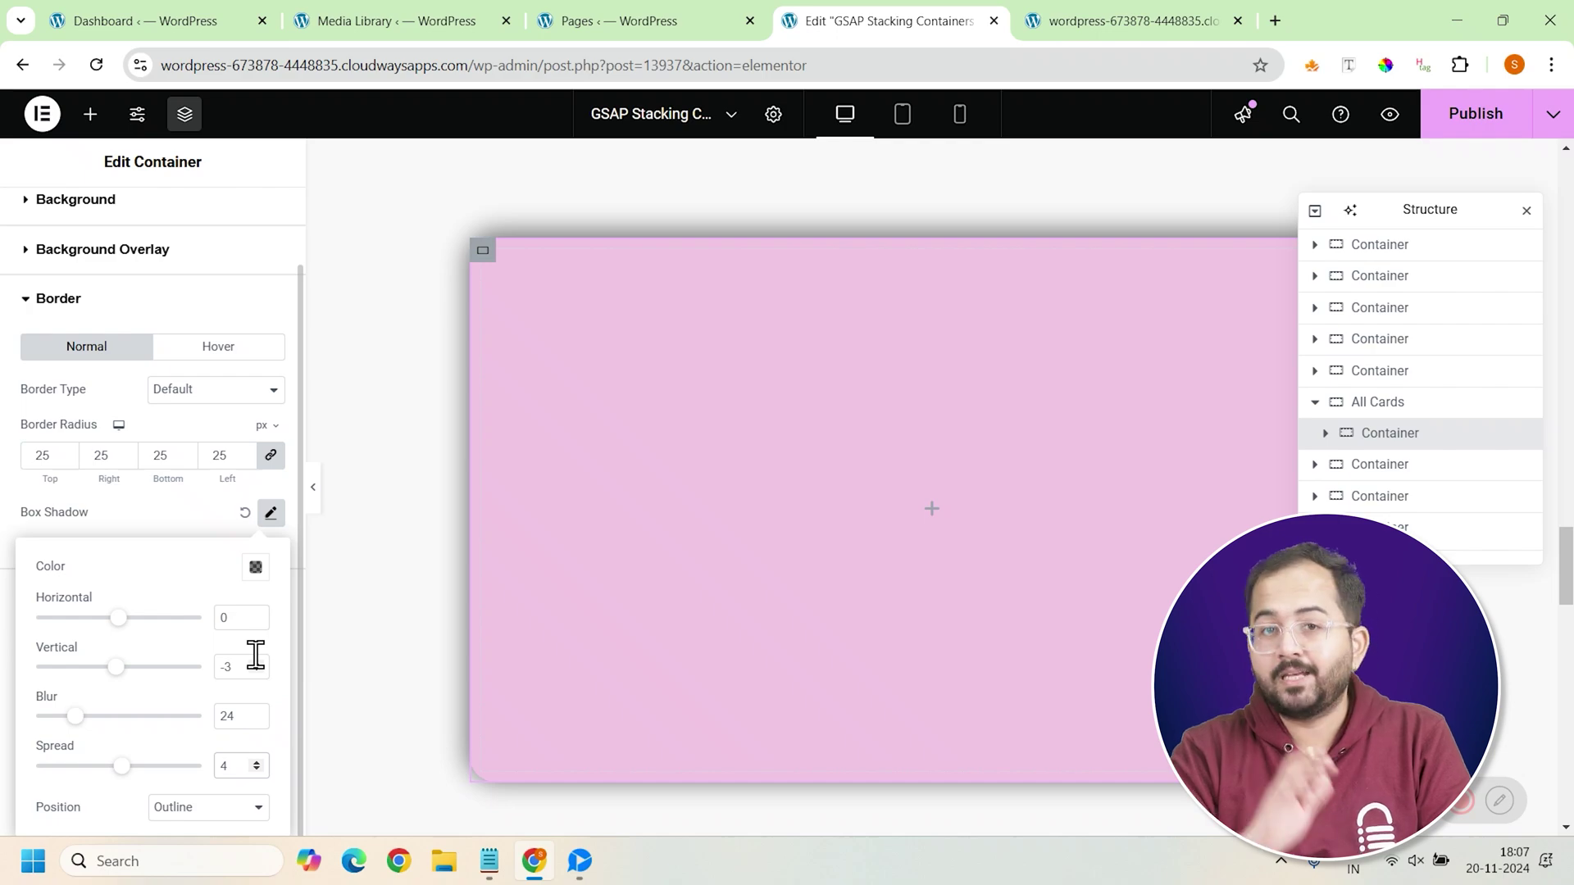
# Give the pink card 50 px padding on all sides and a z-index of 1
pyautogui.scroll(3, 250, 328)
pyautogui.click(250, 229)
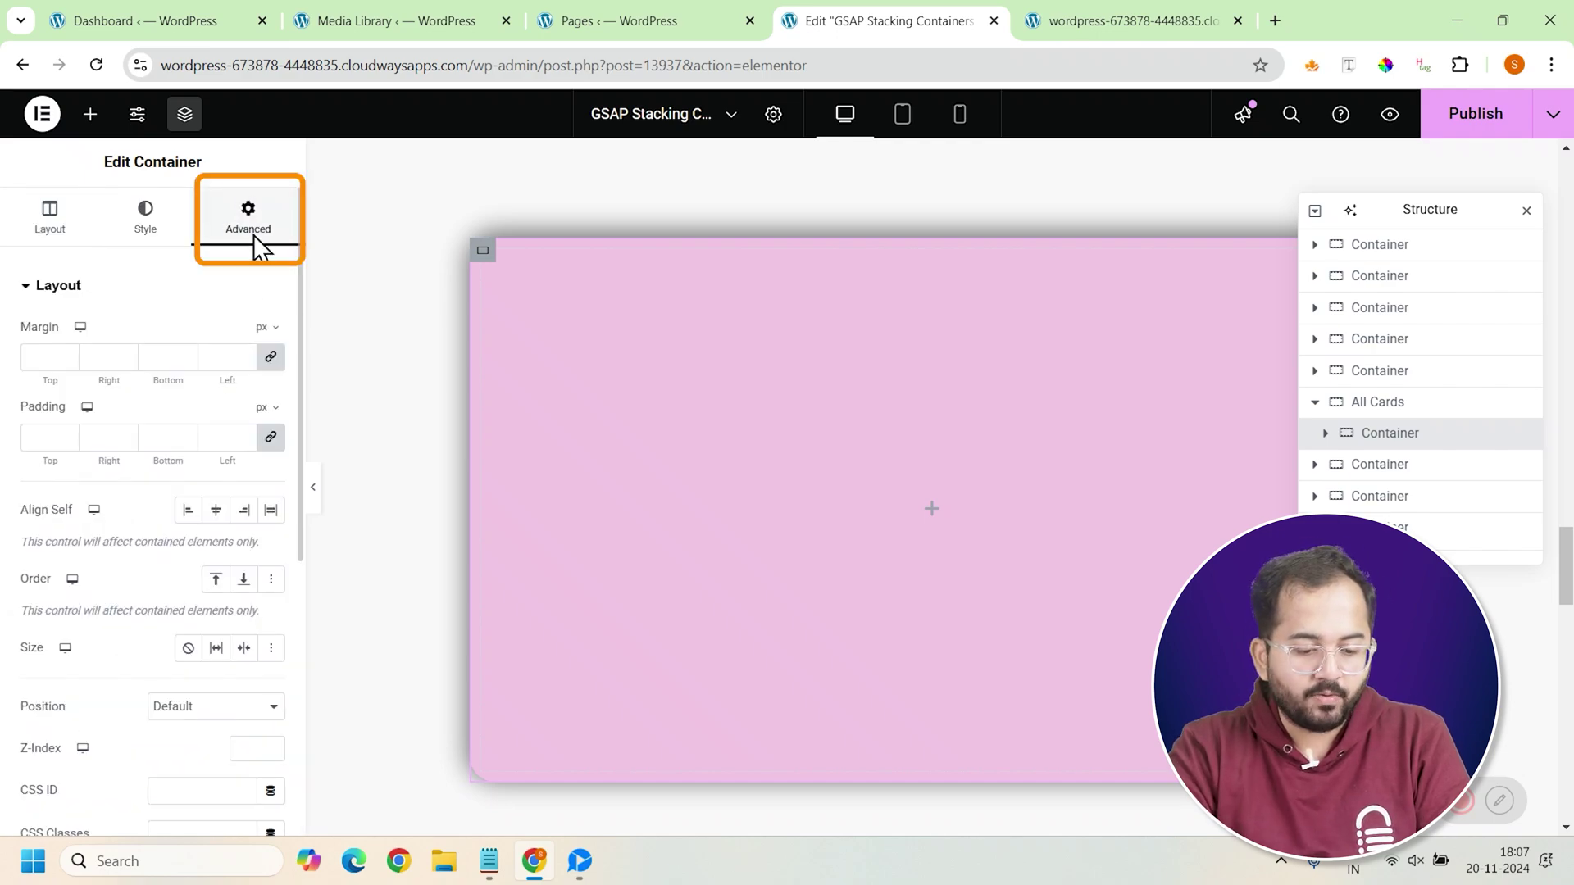
pyautogui.click(218, 436)
pyautogui.write('50')
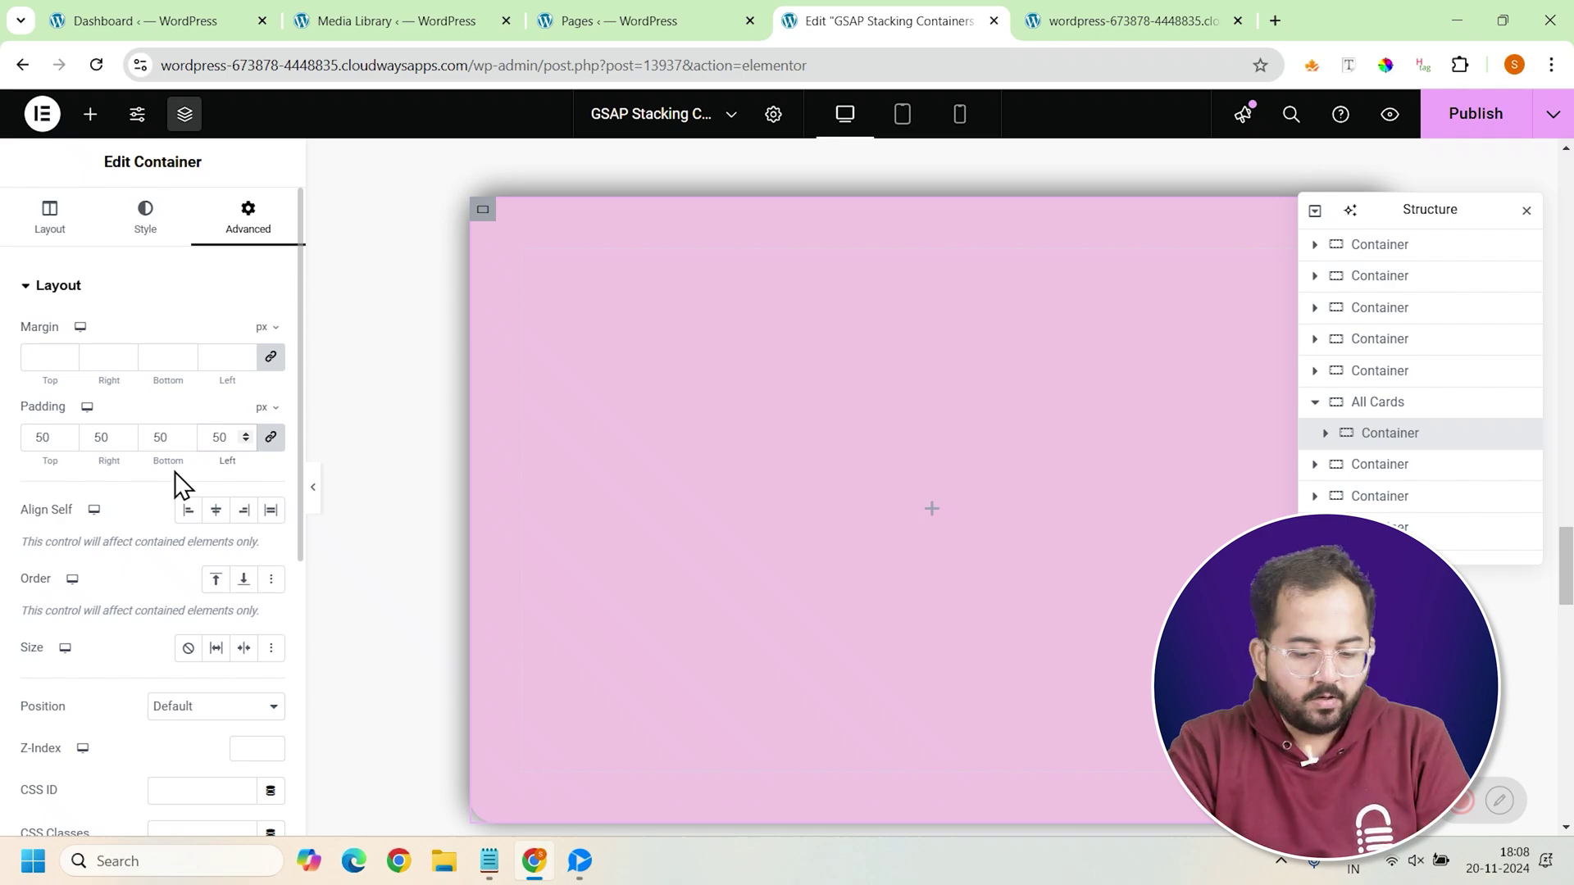
pyautogui.scroll(-1, 174, 472)
pyautogui.click(249, 656)
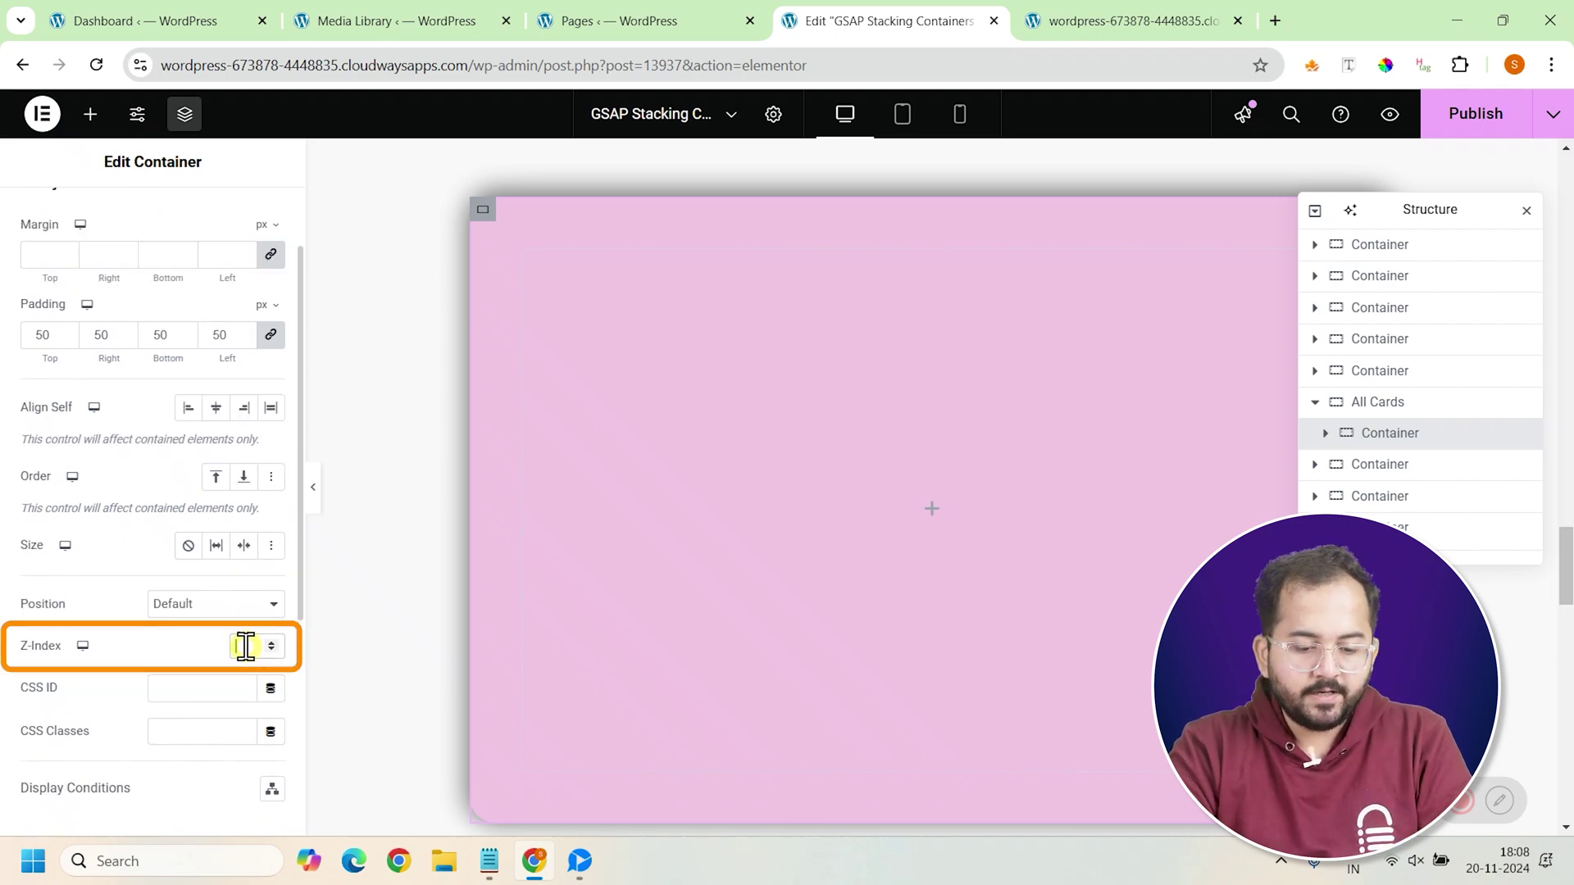
pyautogui.write('1')
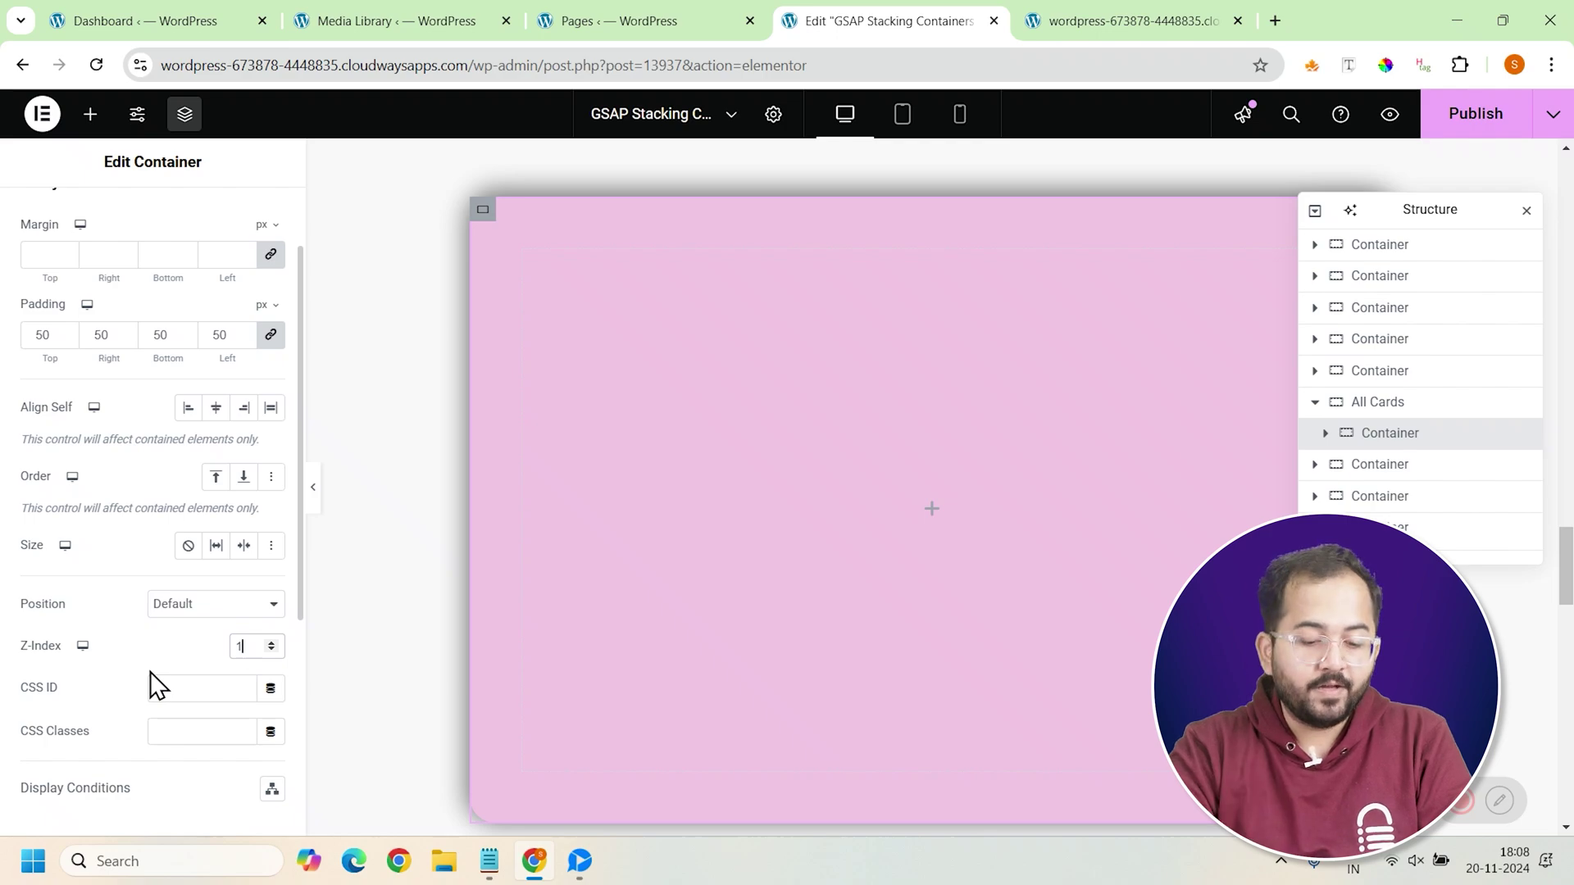
# Add the CSS class card1 to the card and rename it 'Cards' in the Navigator
pyautogui.click(167, 730)
pyautogui.write('card1')
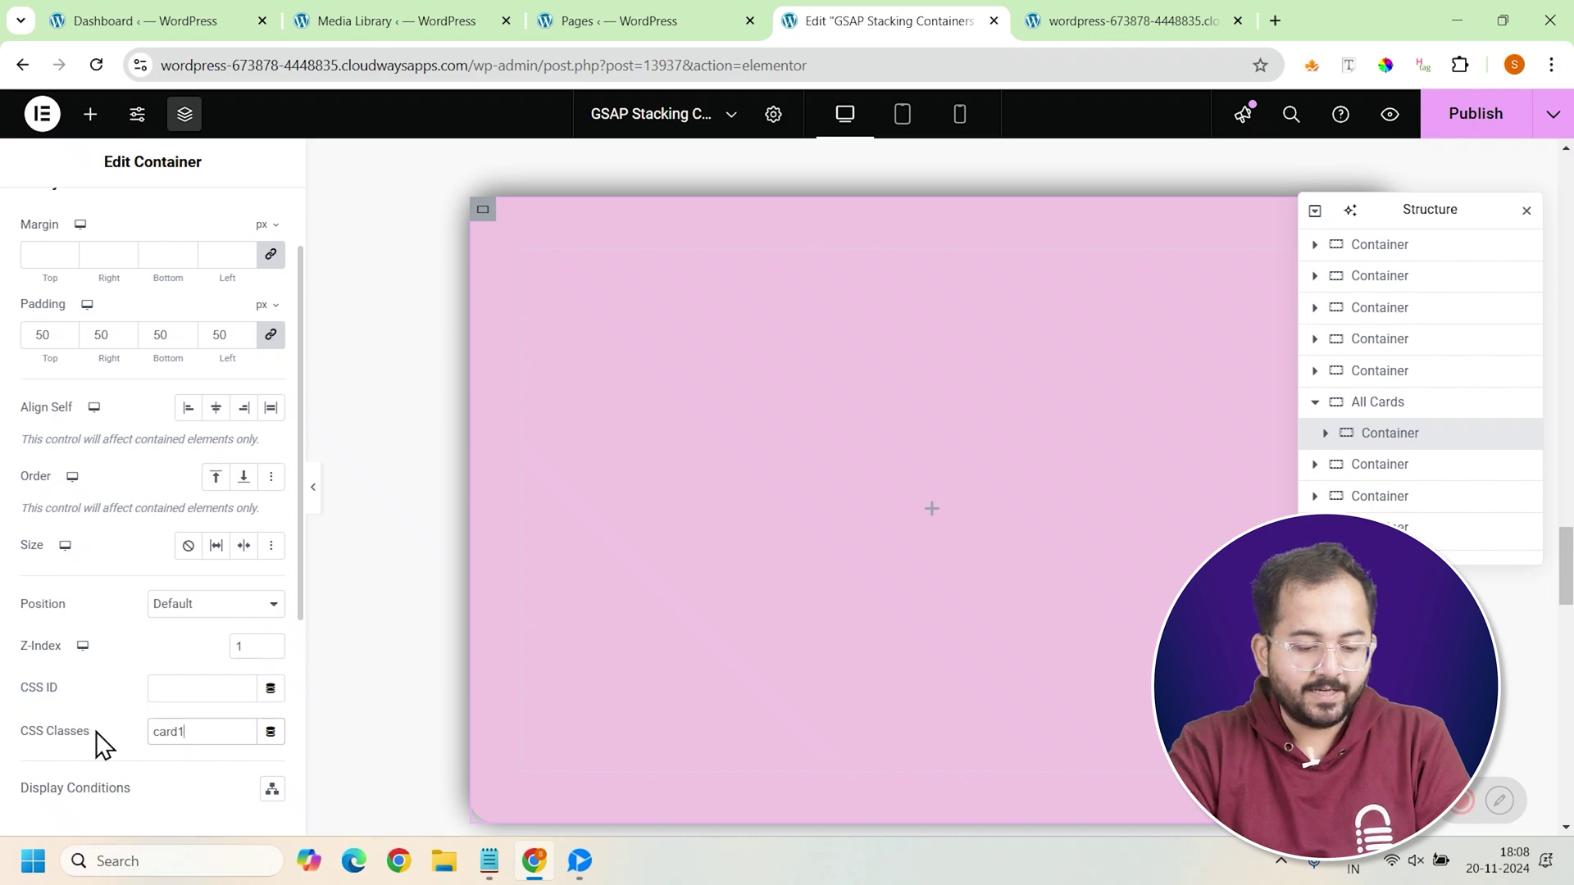
pyautogui.doubleClick(1401, 435)
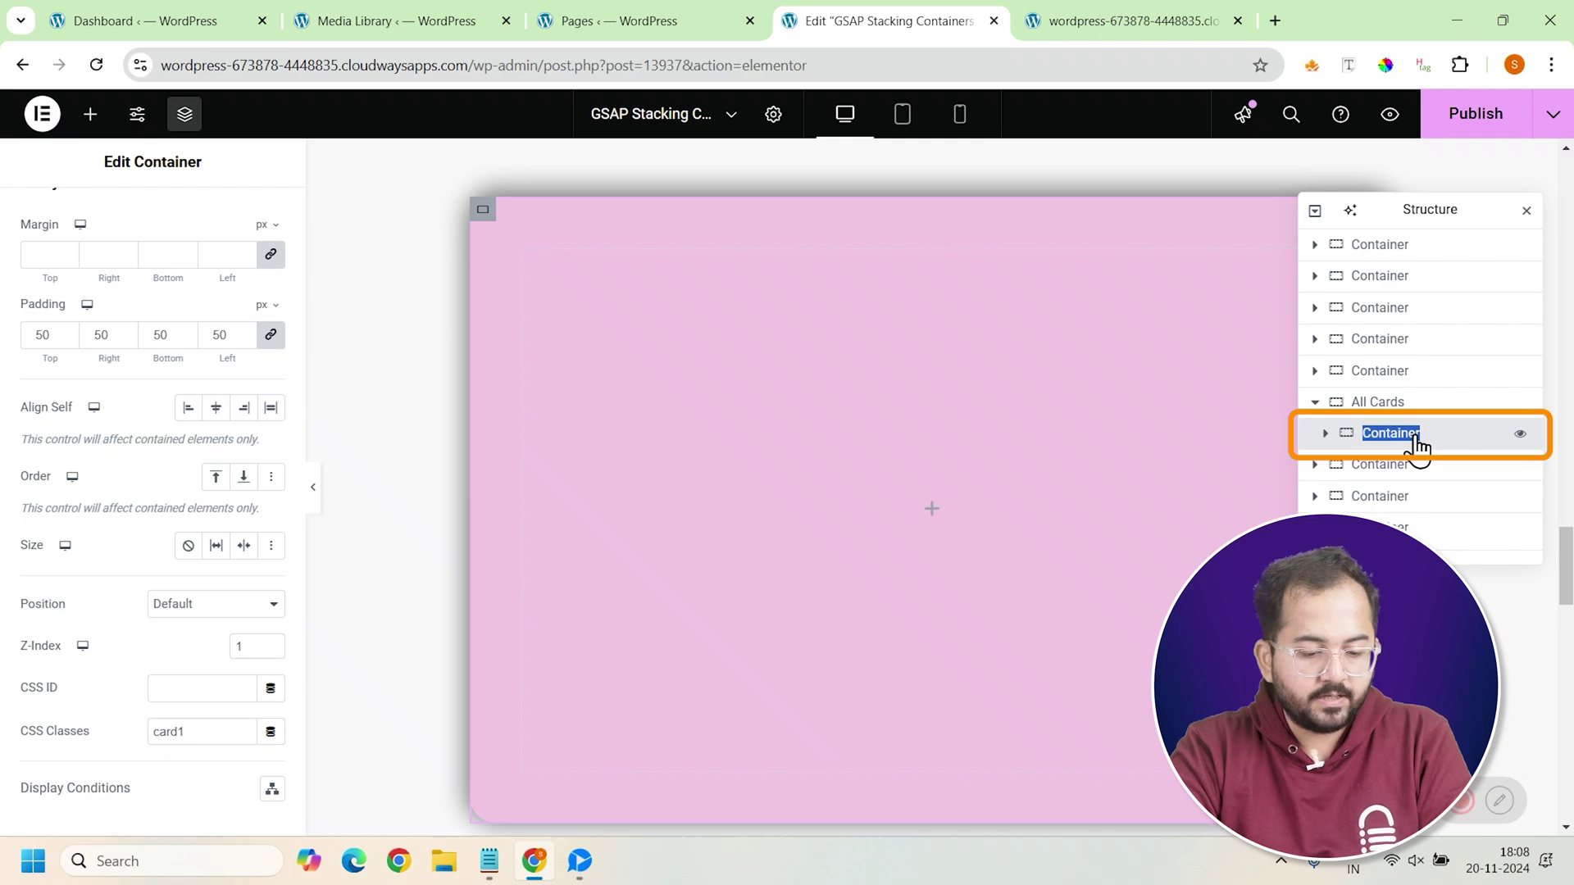
pyautogui.write('Cards')
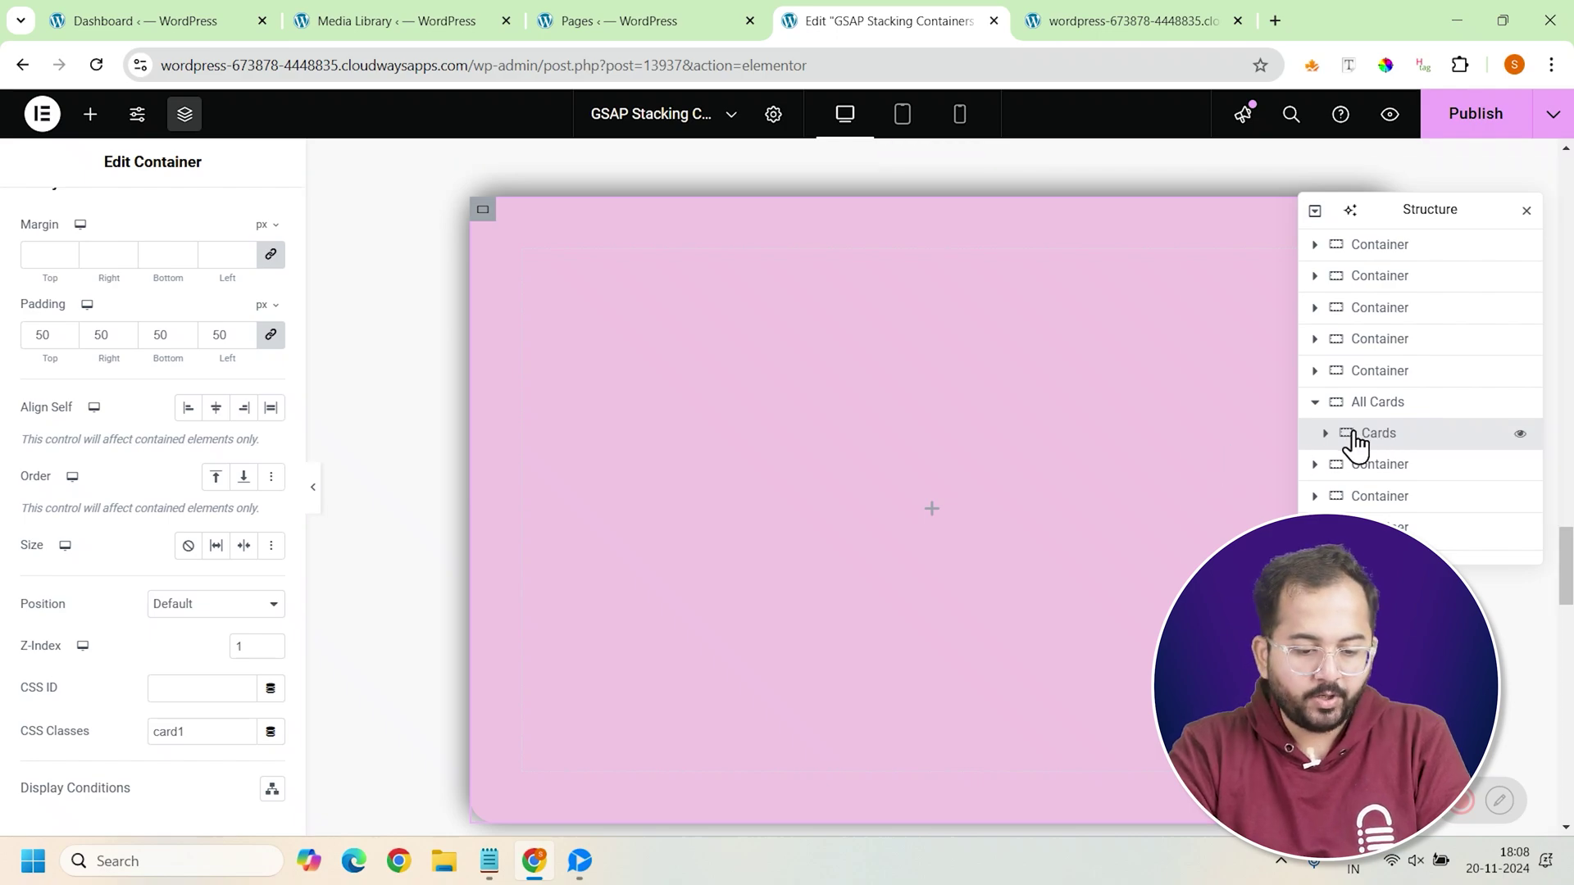
# Scroll the Elementor settings panel back to the top
pyautogui.scroll(2, 265, 188)
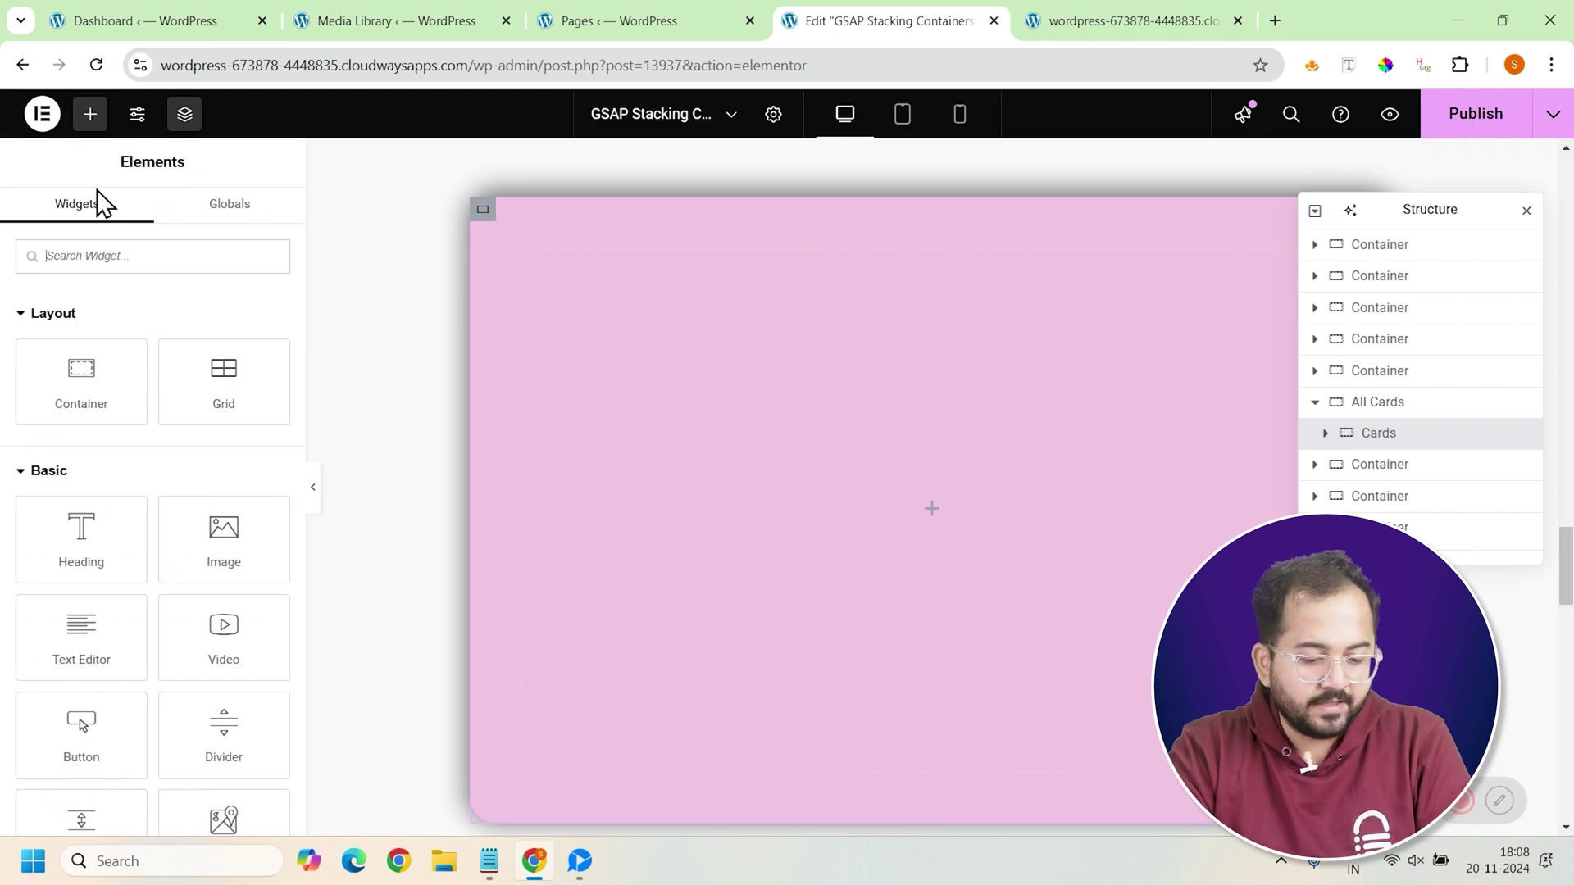
# Add an inner container to Cards, duplicate it, and set Cards' direction to Row
pyautogui.click(67, 374)
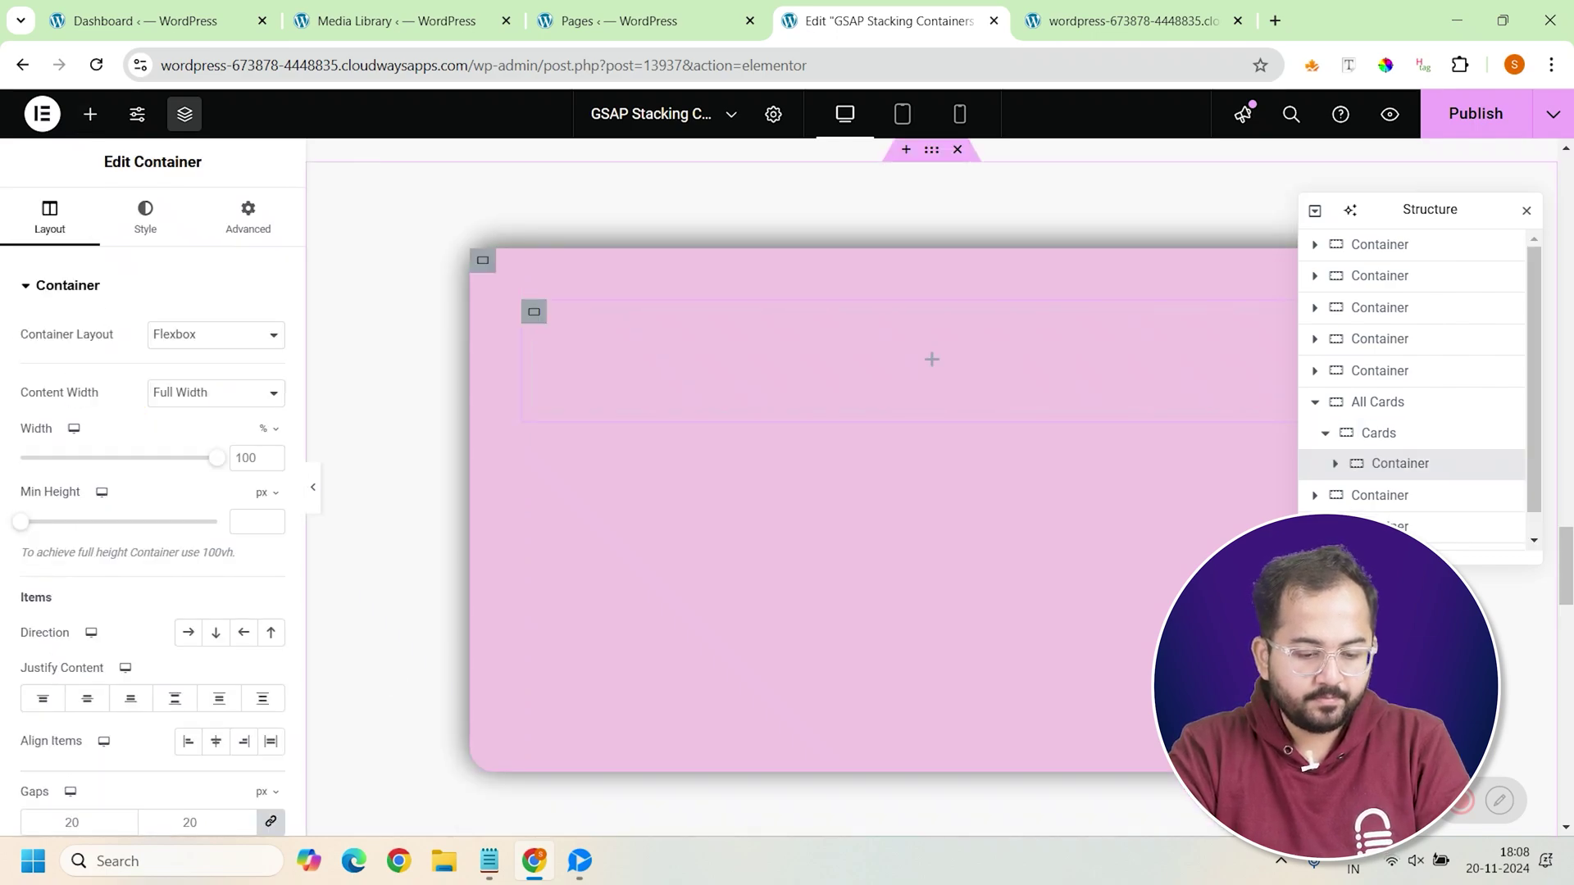
pyautogui.rightClick(1377, 465)
pyautogui.click(1371, 414)
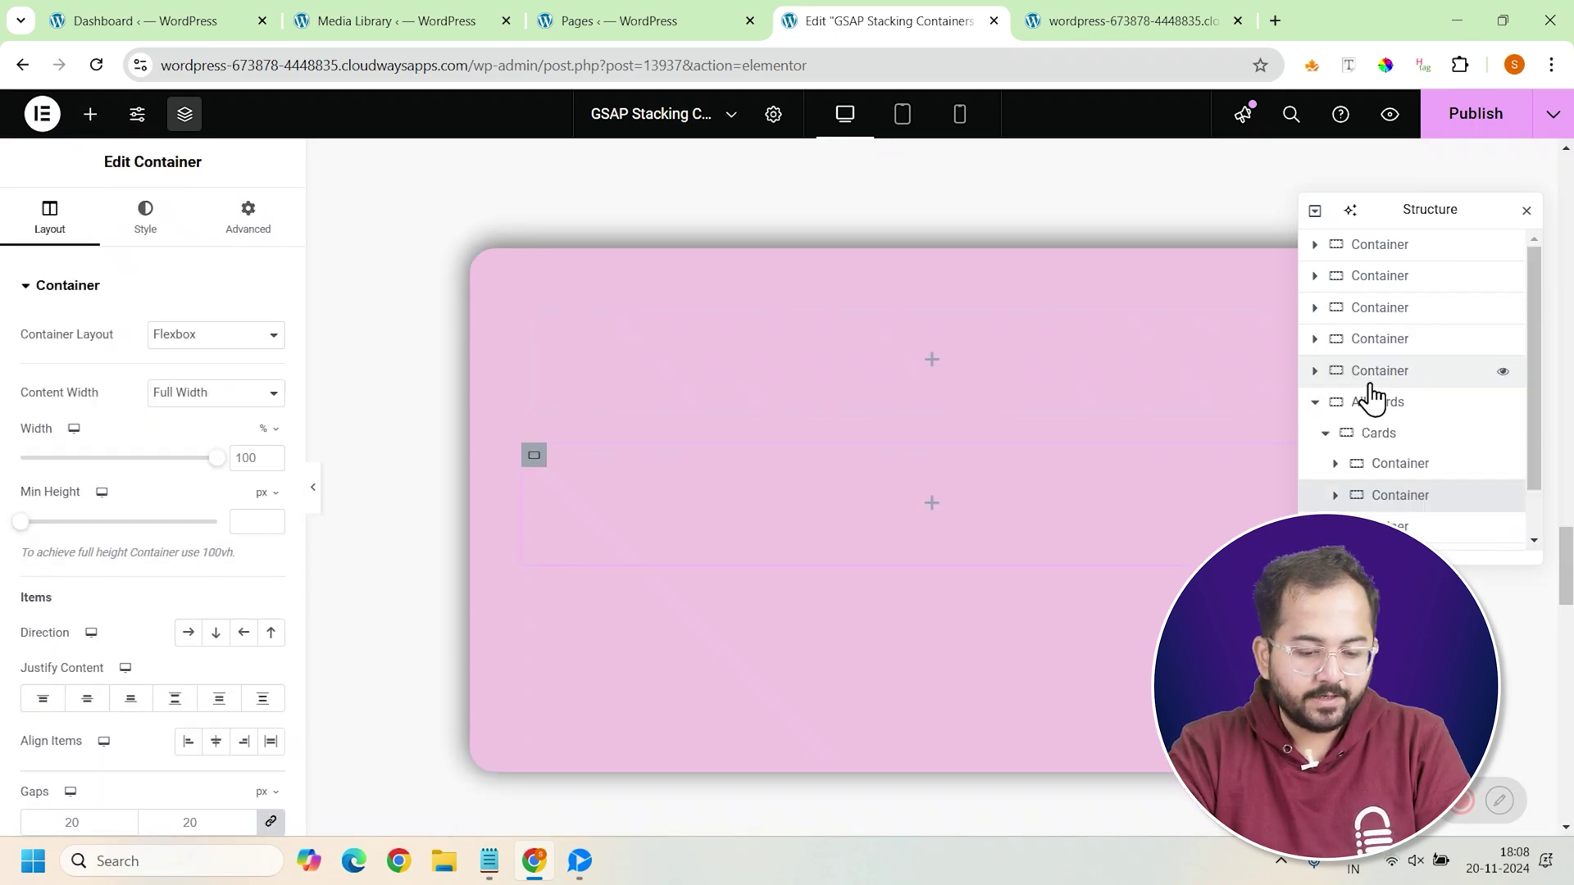
pyautogui.click(1381, 433)
pyautogui.click(49, 217)
pyautogui.click(191, 635)
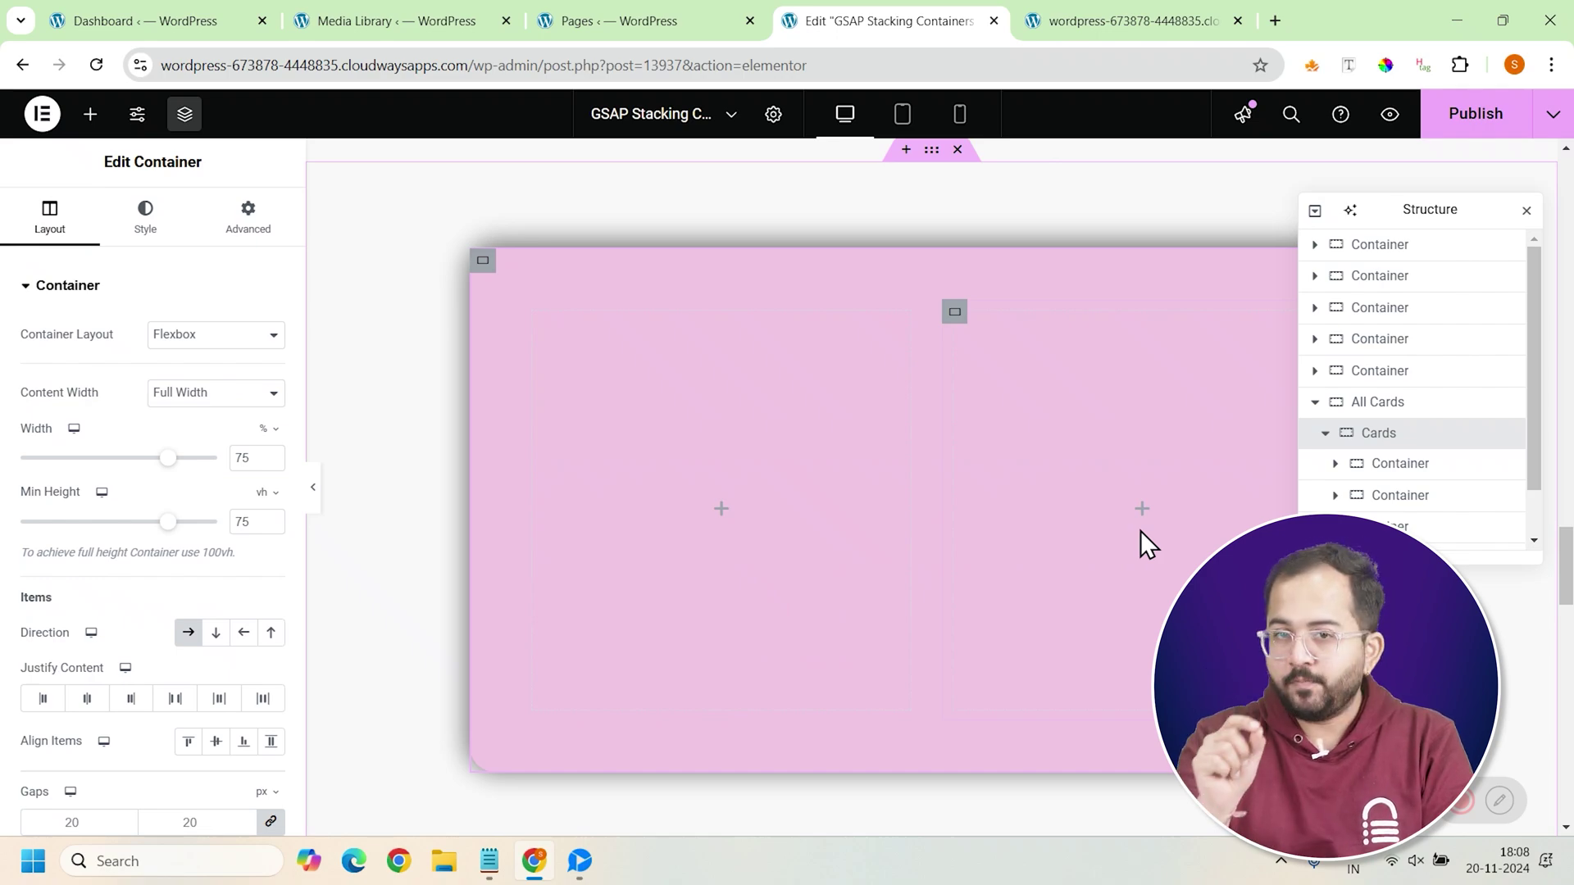
pyautogui.click(722, 426)
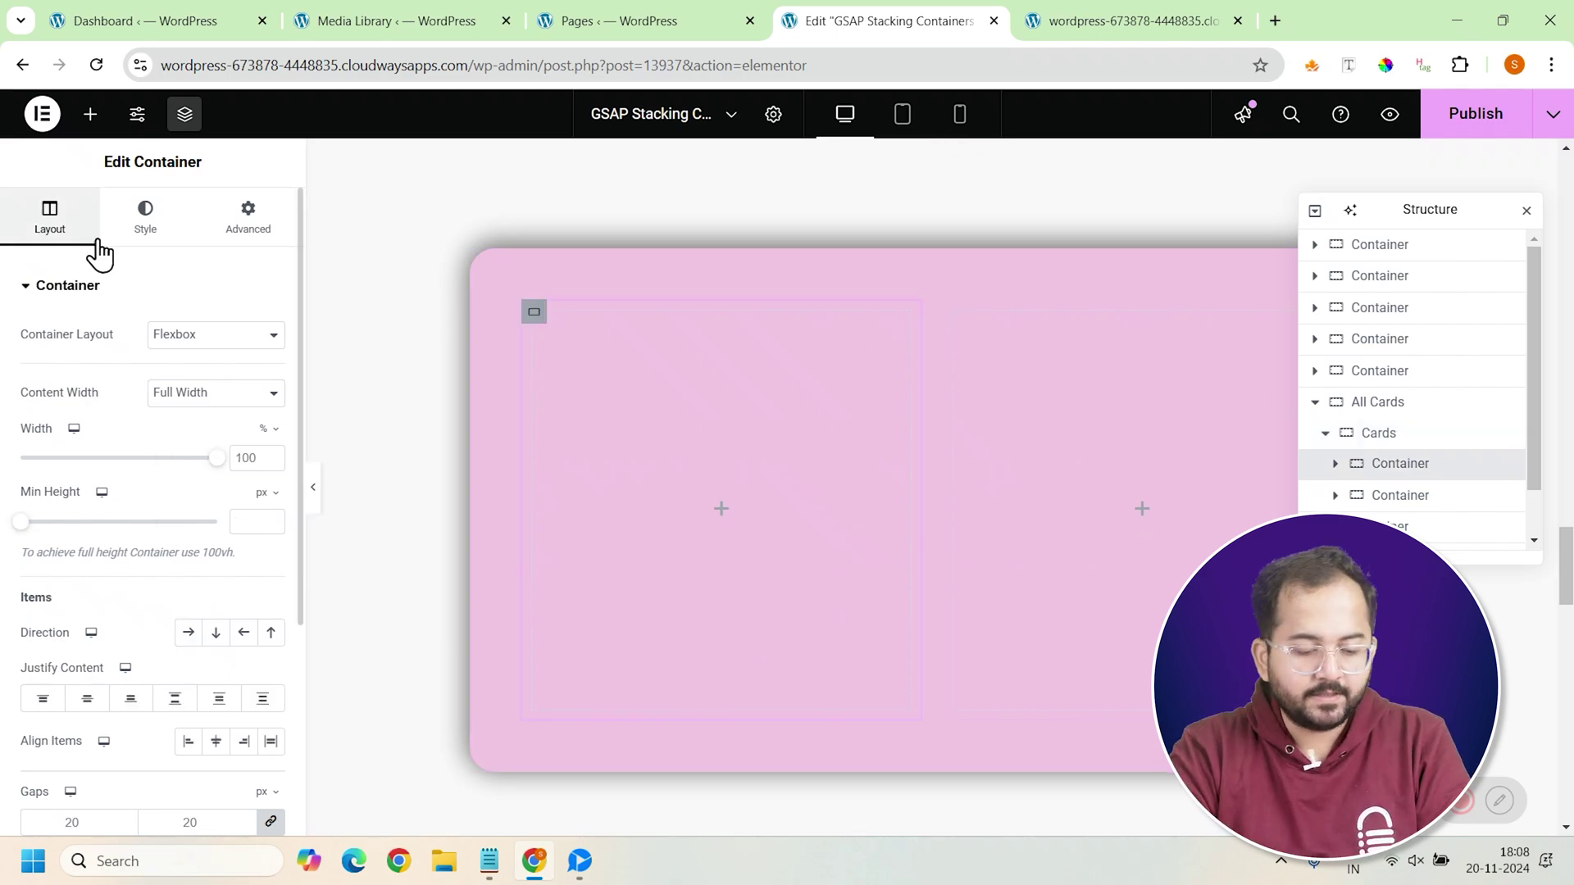
# Add a black, custom-width heading 'Experience The Mount Inn in Motion' with a Text Editor paragraph below
pyautogui.click(91, 114)
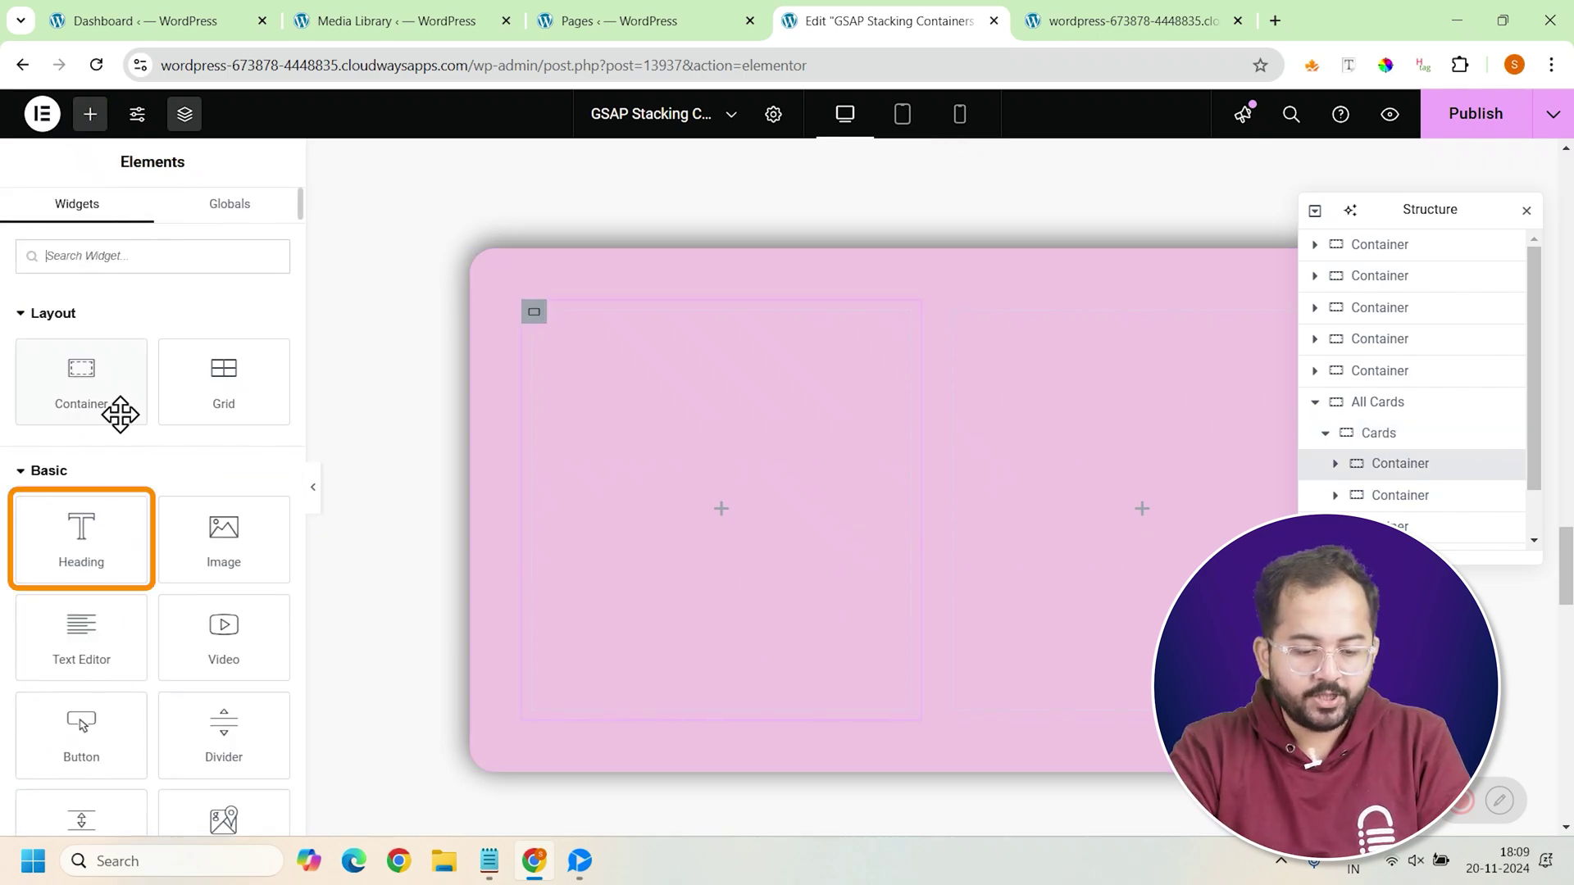
pyautogui.click(112, 544)
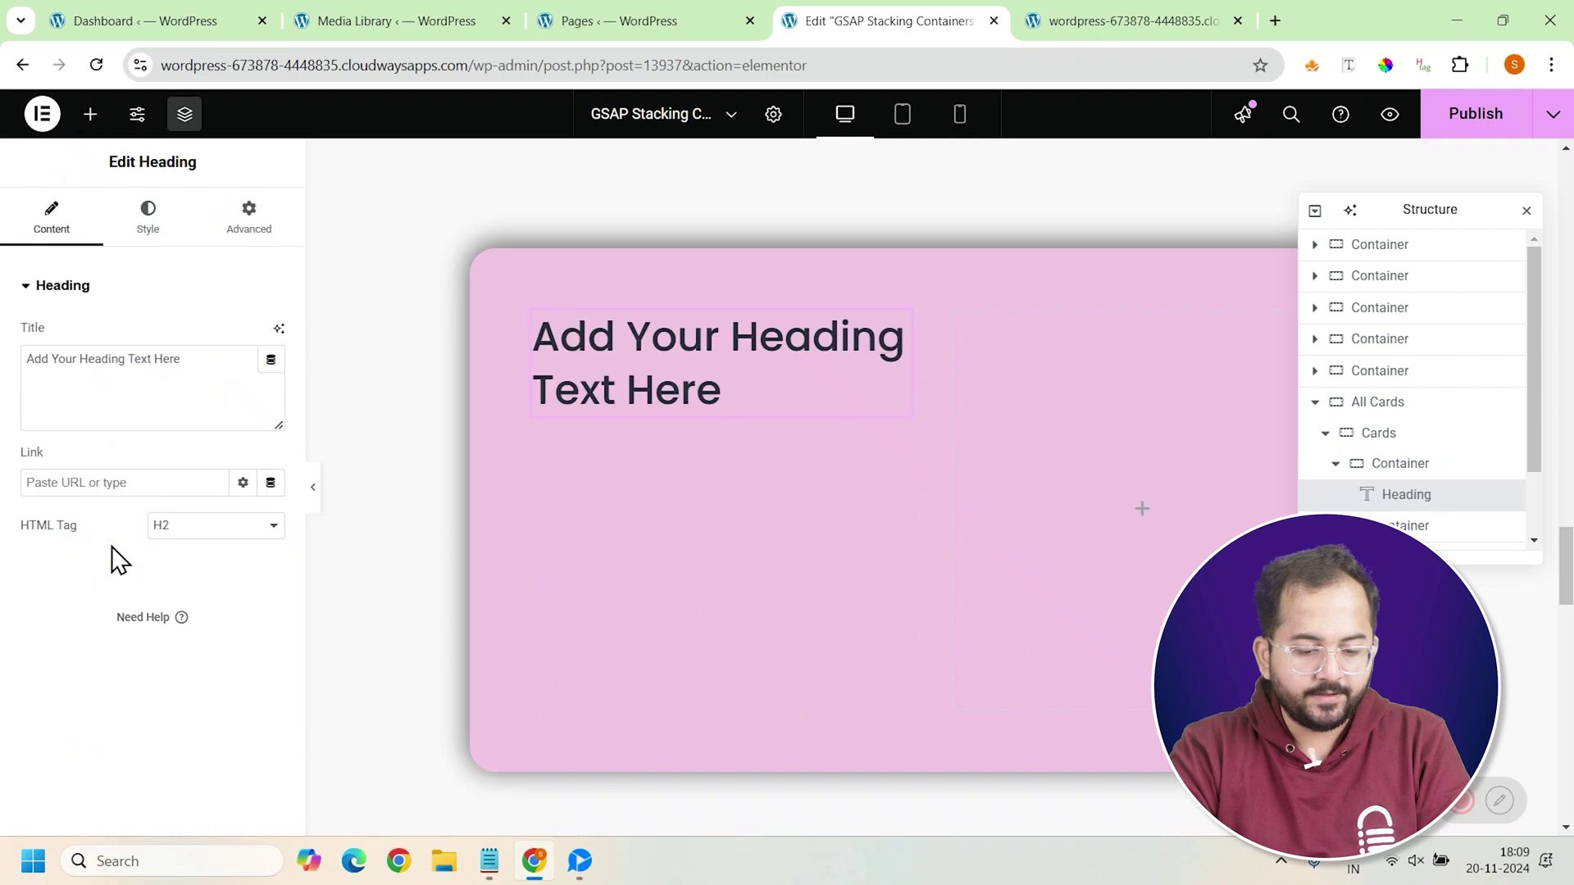
pyautogui.click(147, 215)
pyautogui.click(273, 378)
pyautogui.click(143, 623)
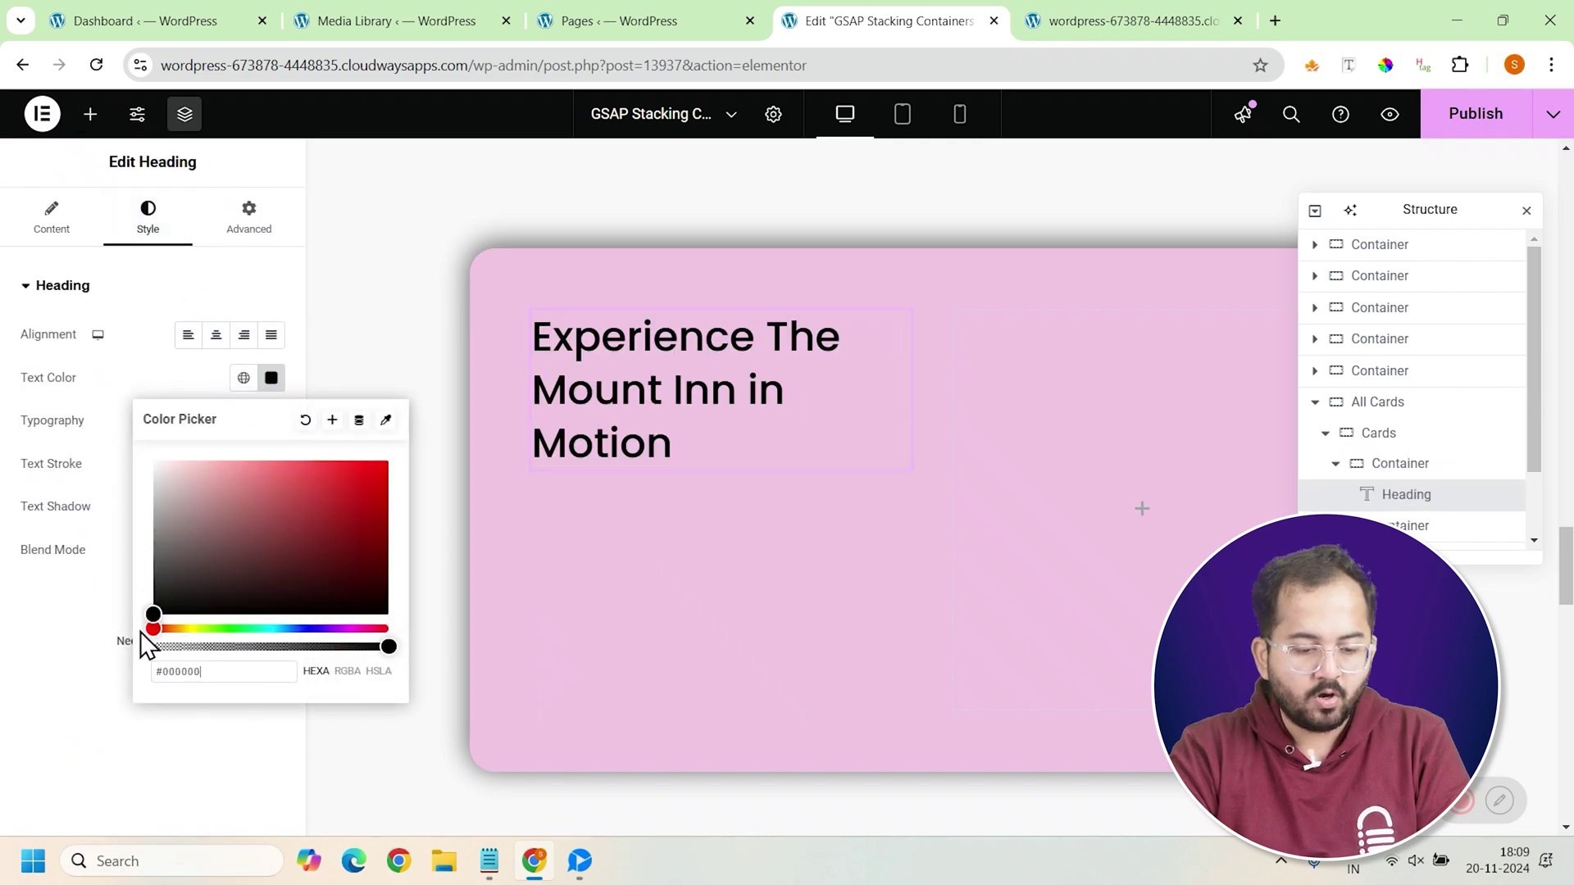
pyautogui.click(272, 379)
pyautogui.click(259, 236)
pyautogui.click(238, 497)
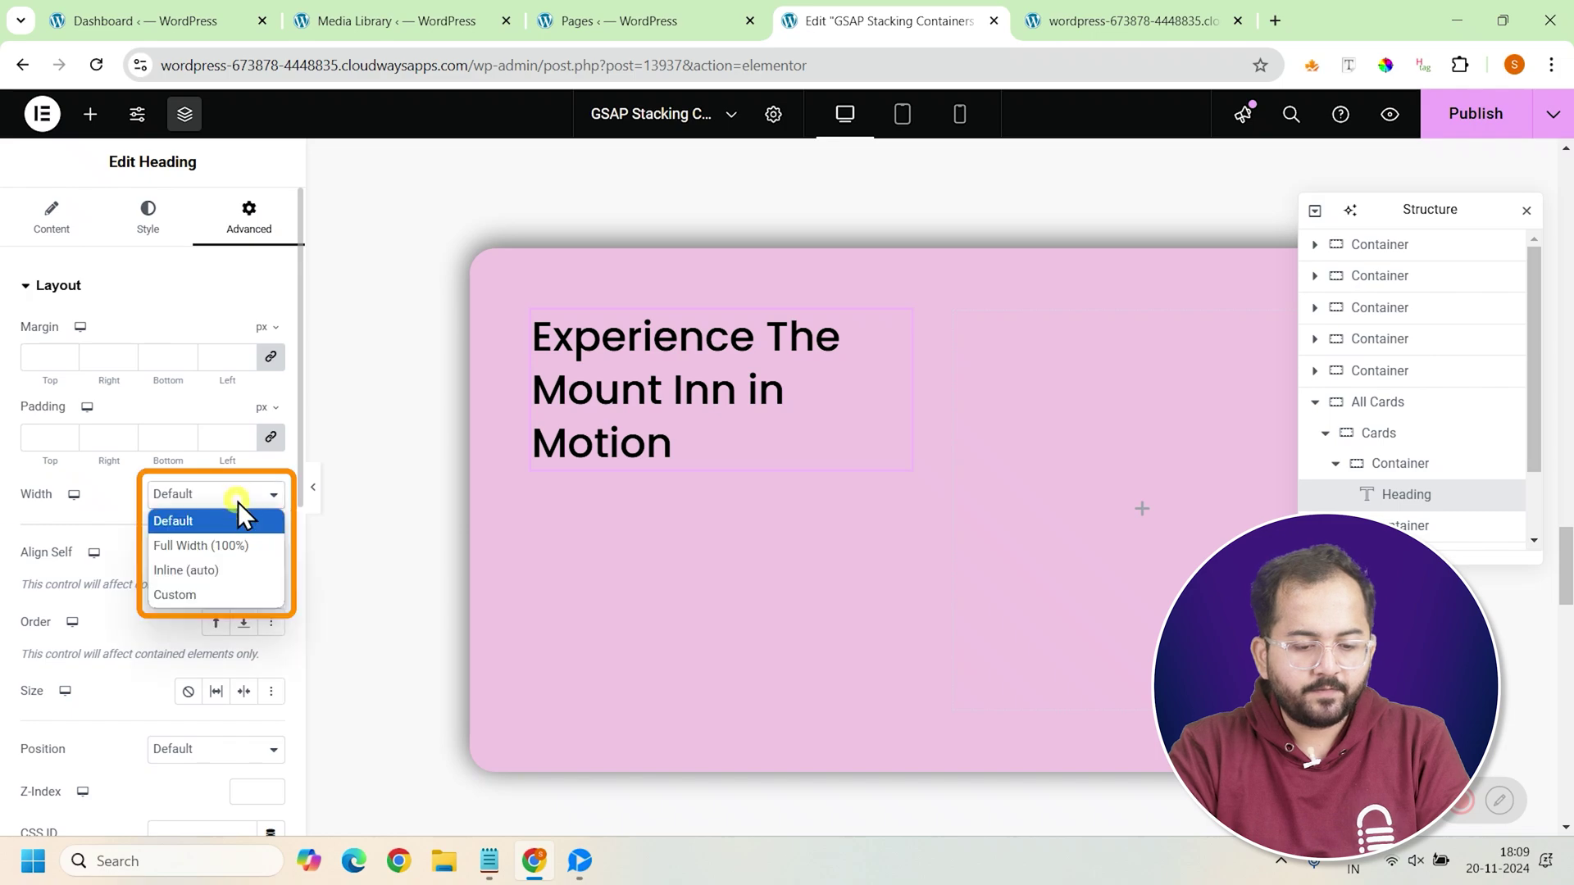
pyautogui.click(203, 589)
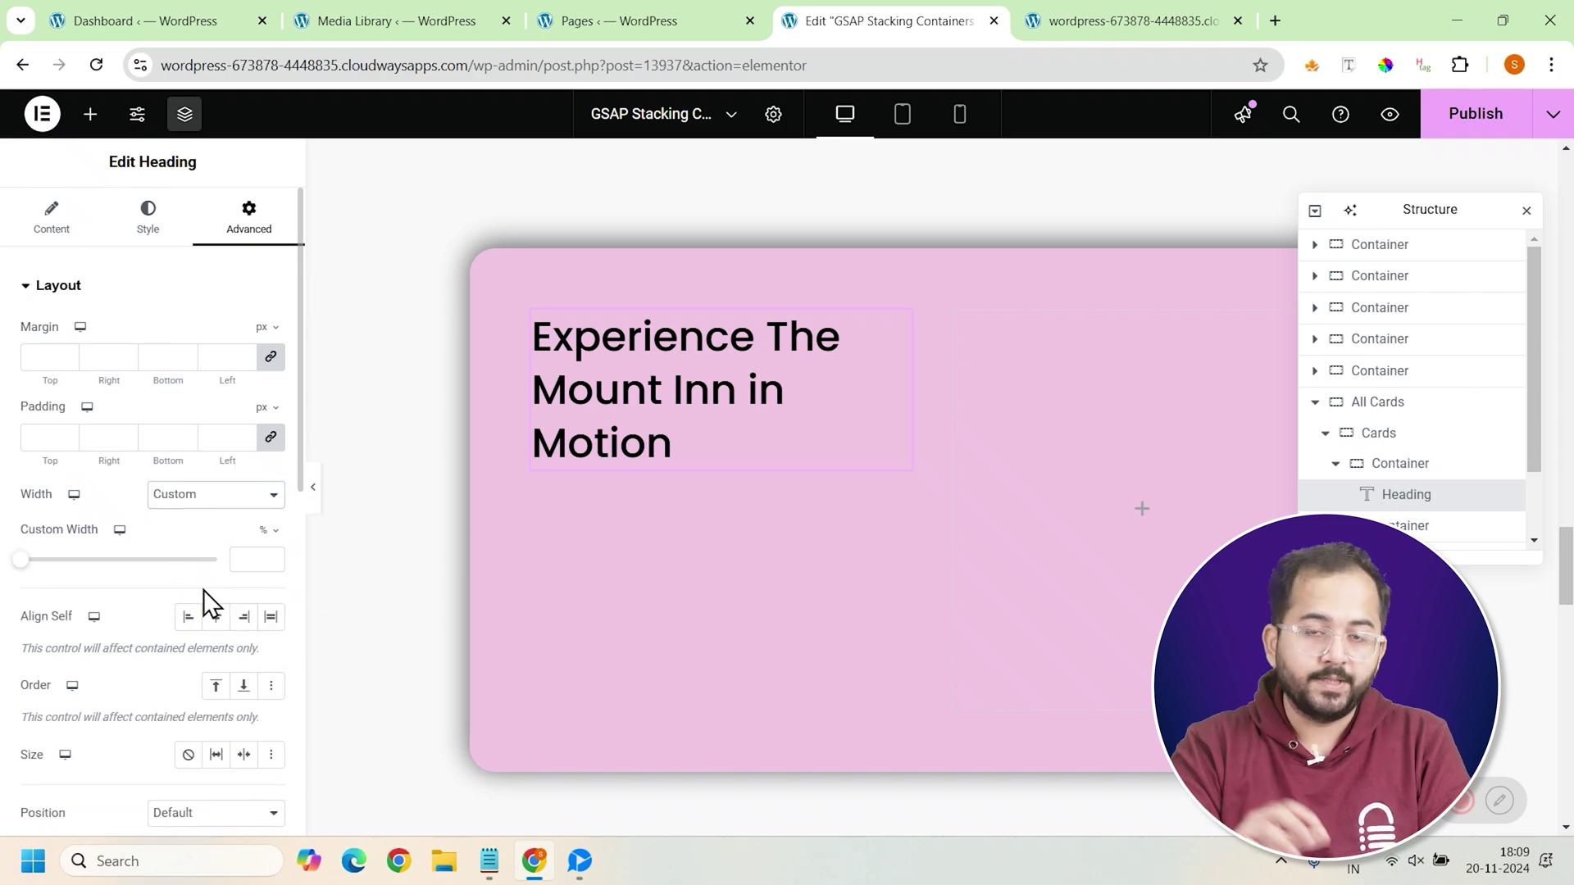
pyautogui.click(90, 113)
pyautogui.click(79, 627)
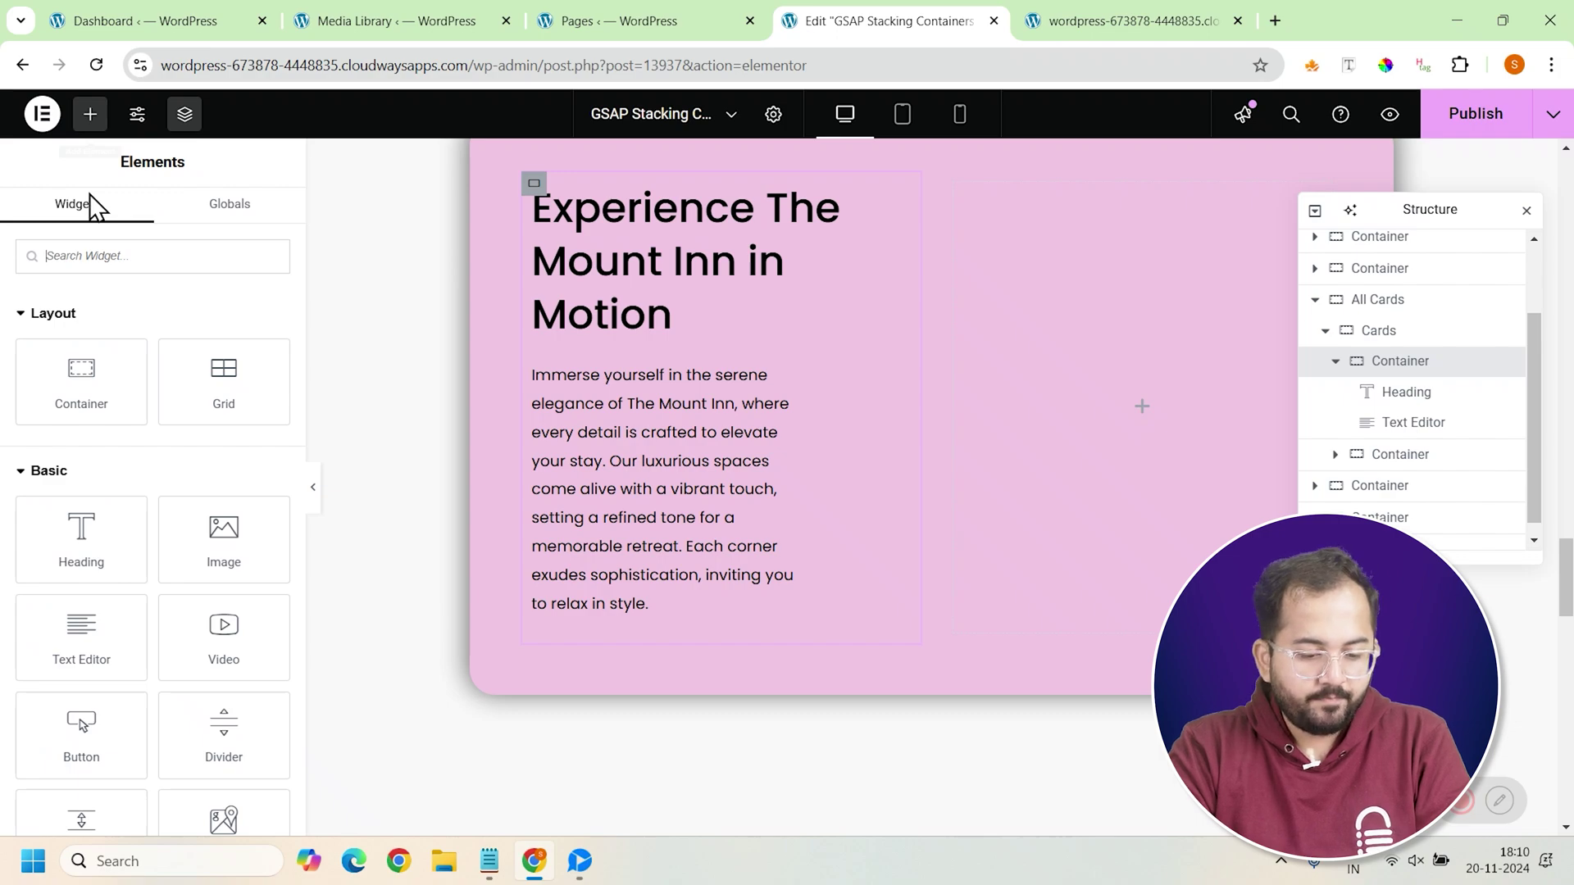
# Add a Row-direction container below the paragraph and insert an Icon widget into it
pyautogui.click(87, 386)
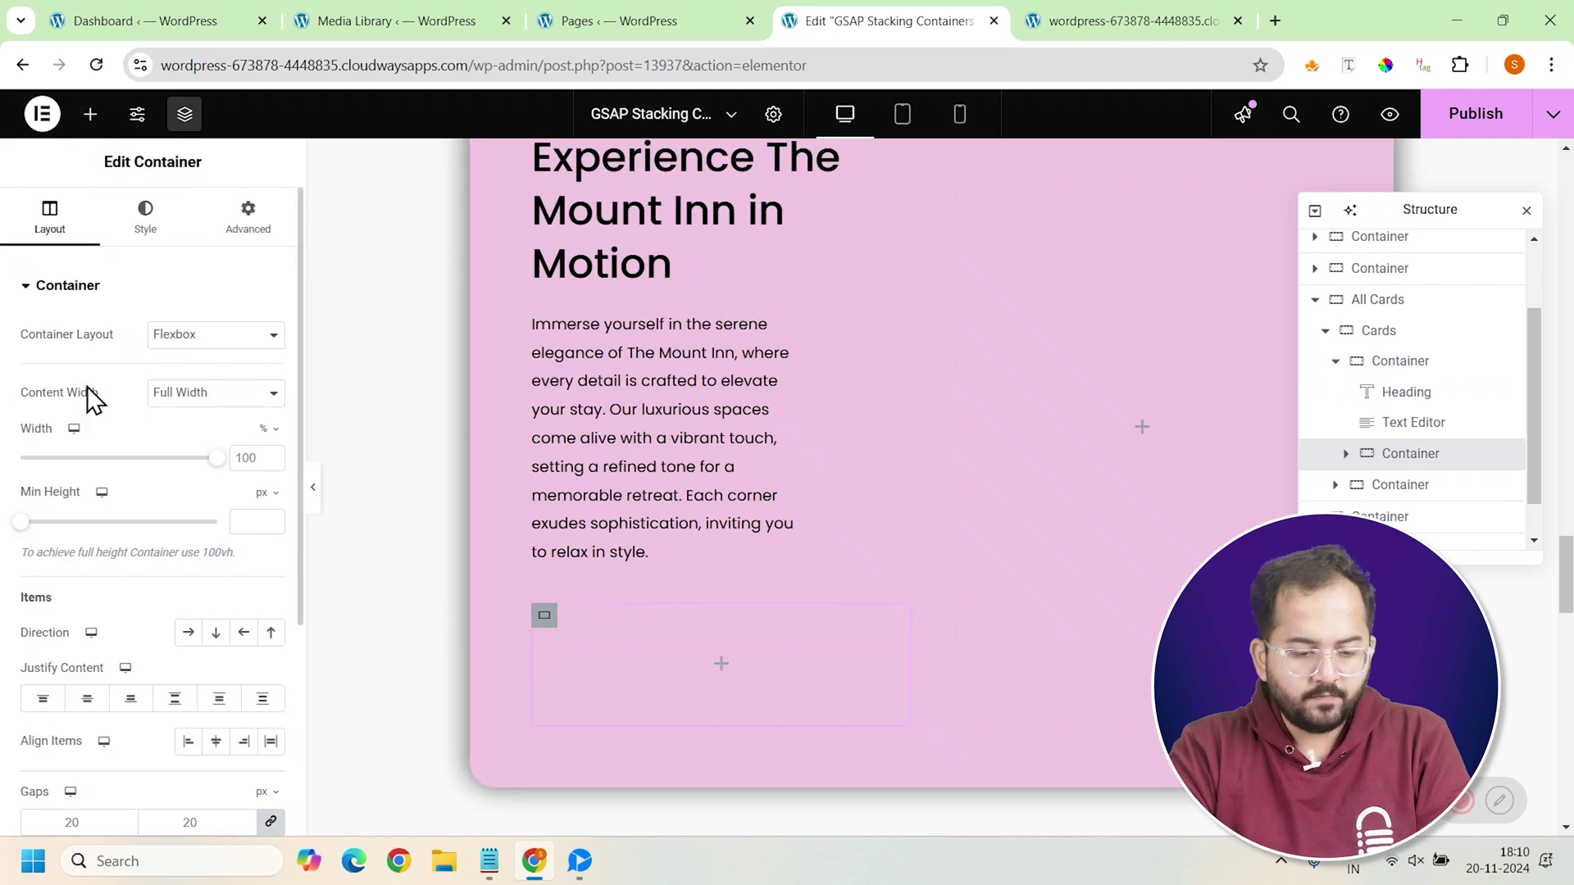
pyautogui.click(189, 633)
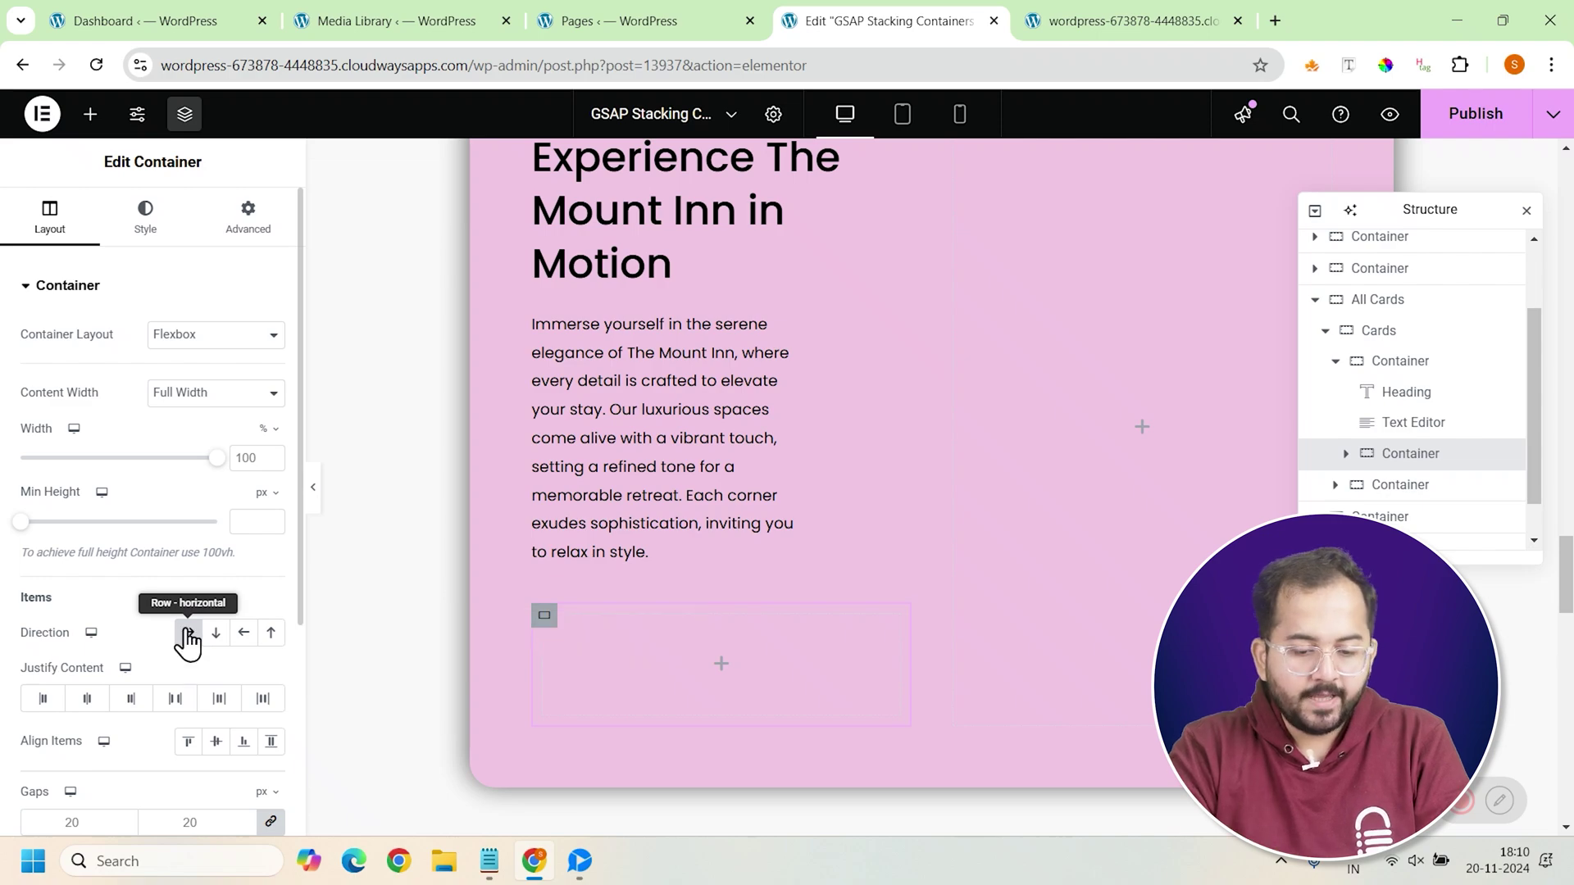
pyautogui.click(90, 114)
pyautogui.scroll(-5, 98, 680)
pyautogui.click(77, 720)
# Make the icon a street-view figure, coloured black #000000, sized 30 px
pyautogui.click(85, 447)
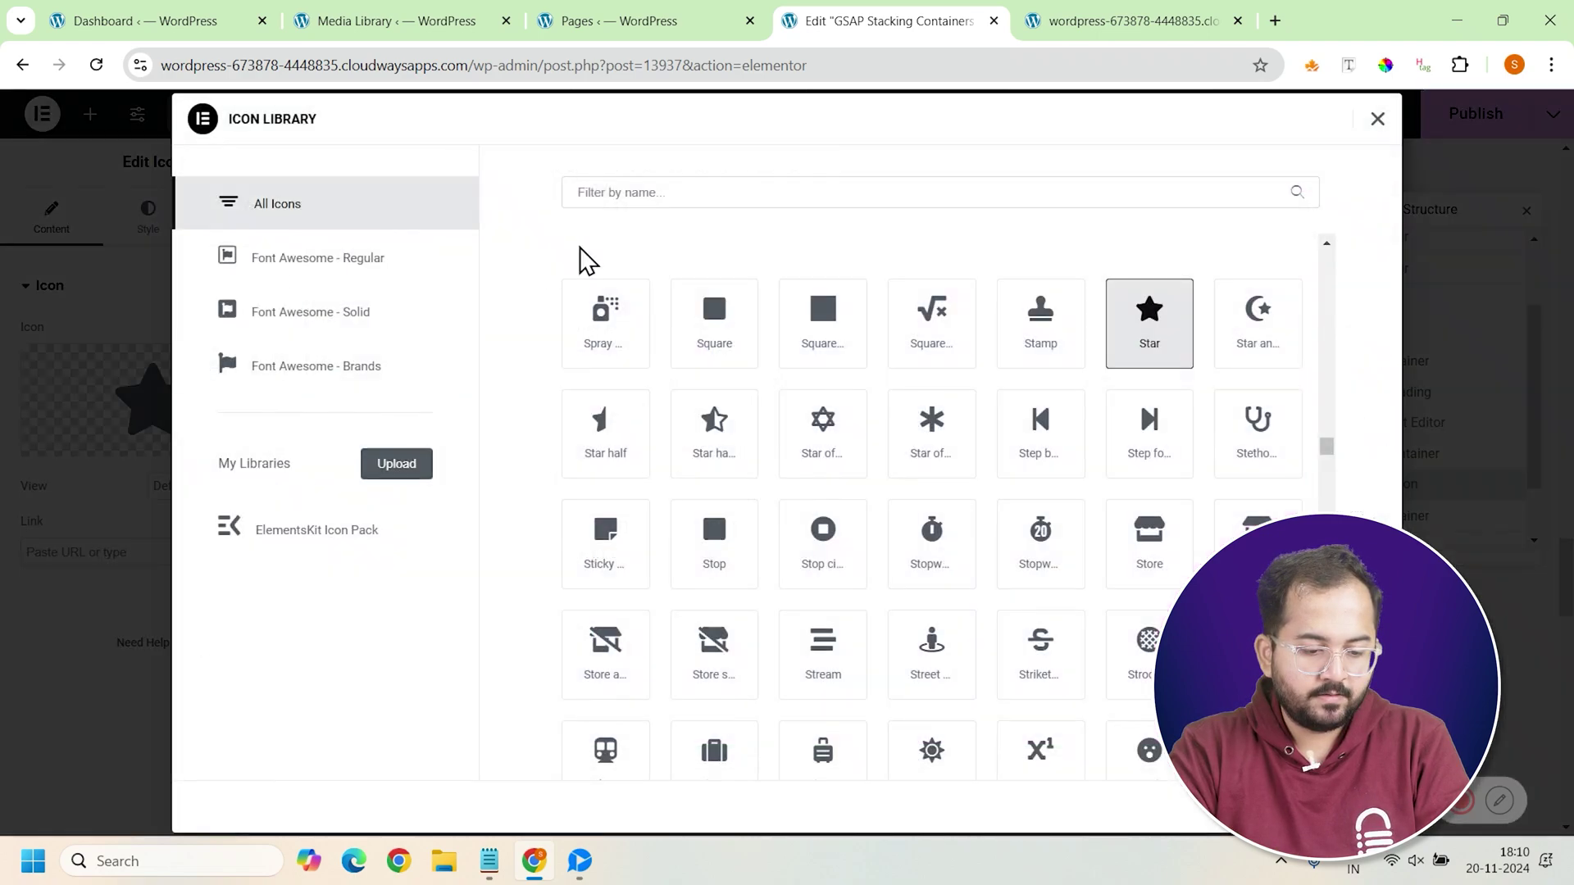
pyautogui.click(666, 195)
pyautogui.write('stree')
pyautogui.doubleClick(636, 323)
pyautogui.click(147, 215)
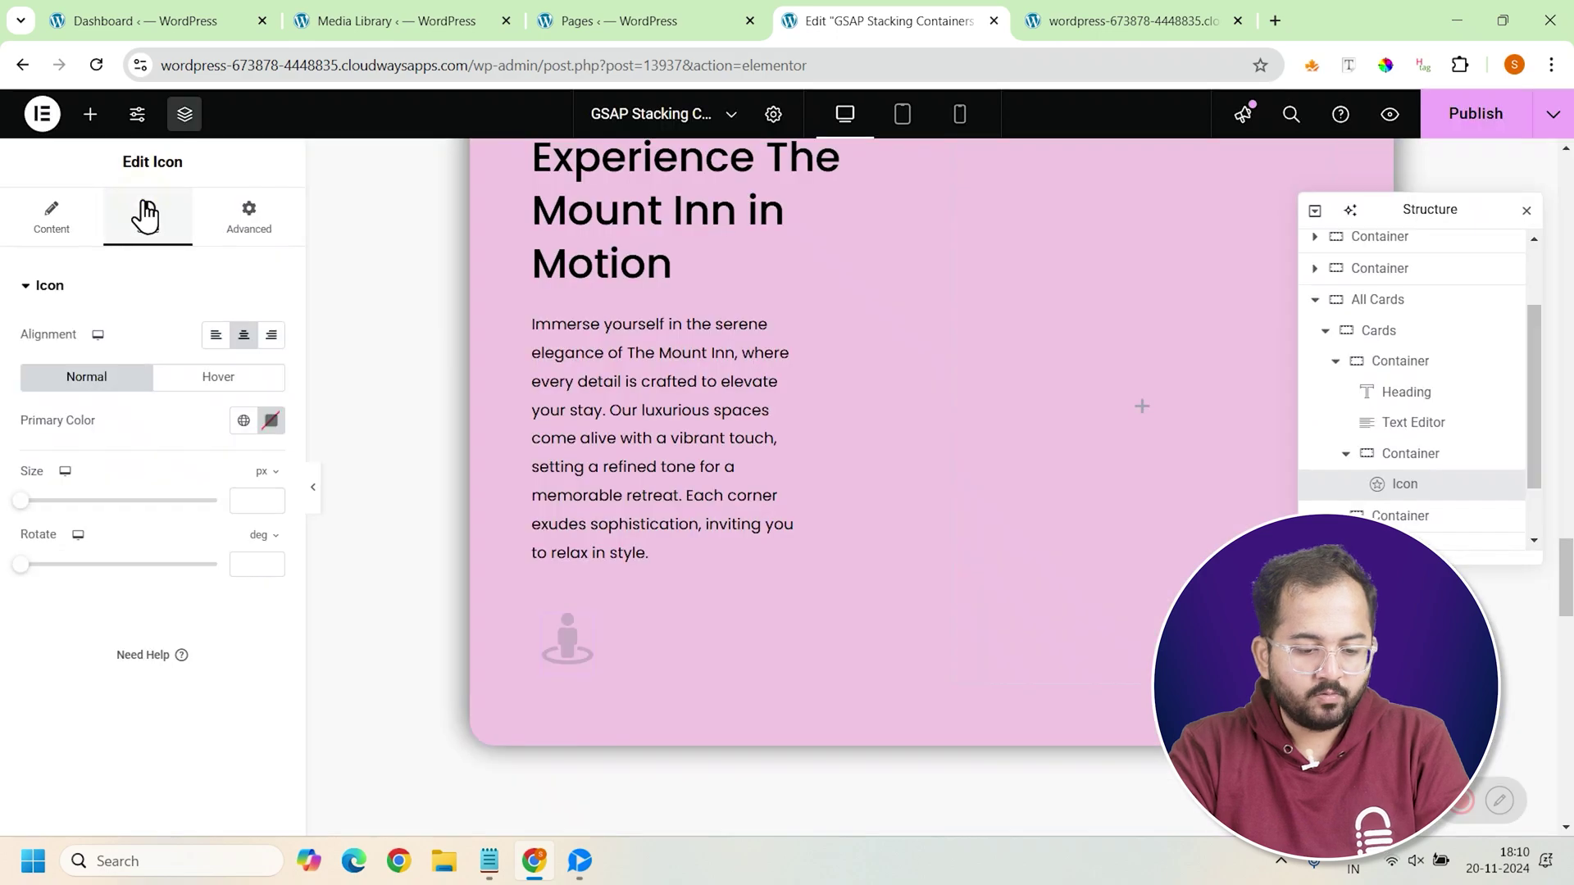
pyautogui.click(271, 421)
pyautogui.click(271, 420)
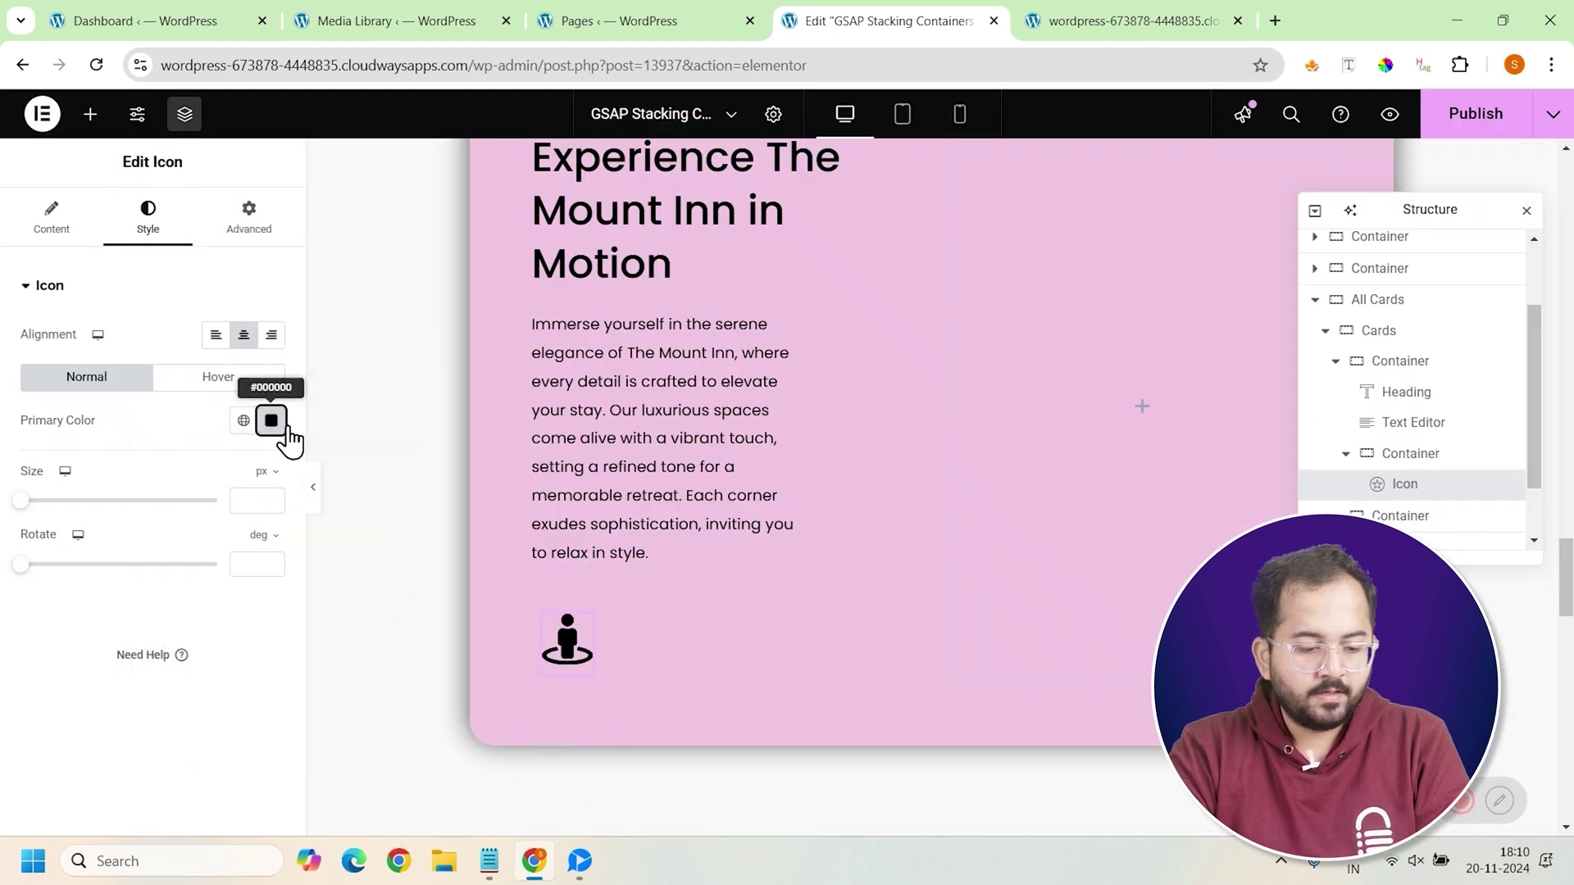
pyautogui.moveTo(21, 500); pyautogui.dragTo(36, 500)
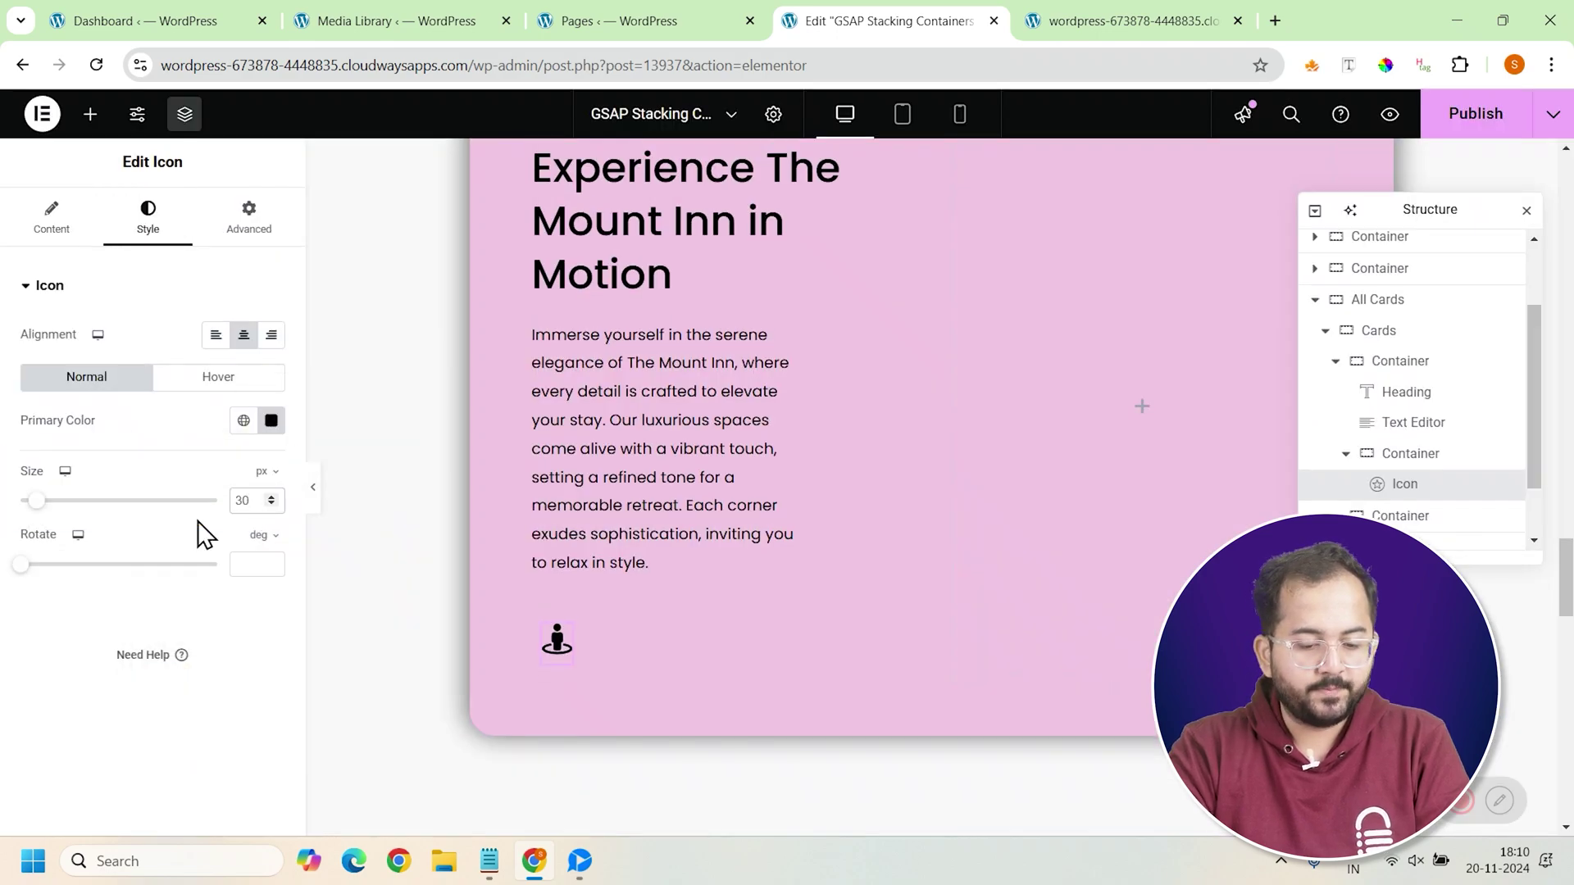
# Duplicate the street-view icon and swap the copy to a suitcase icon
pyautogui.rightClick(1438, 484)
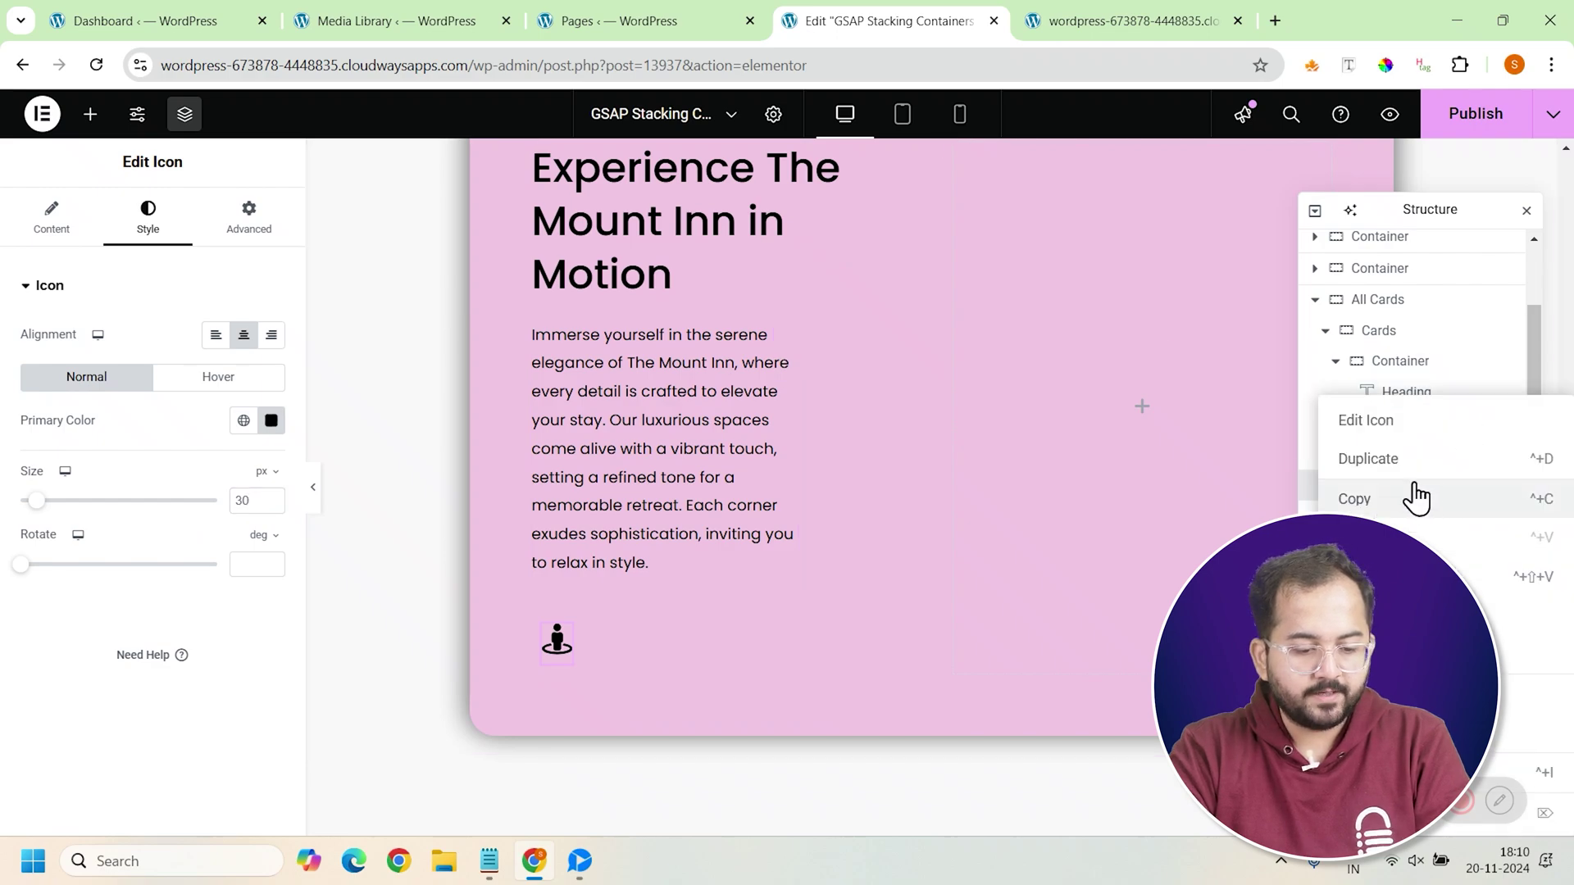
pyautogui.click(1406, 459)
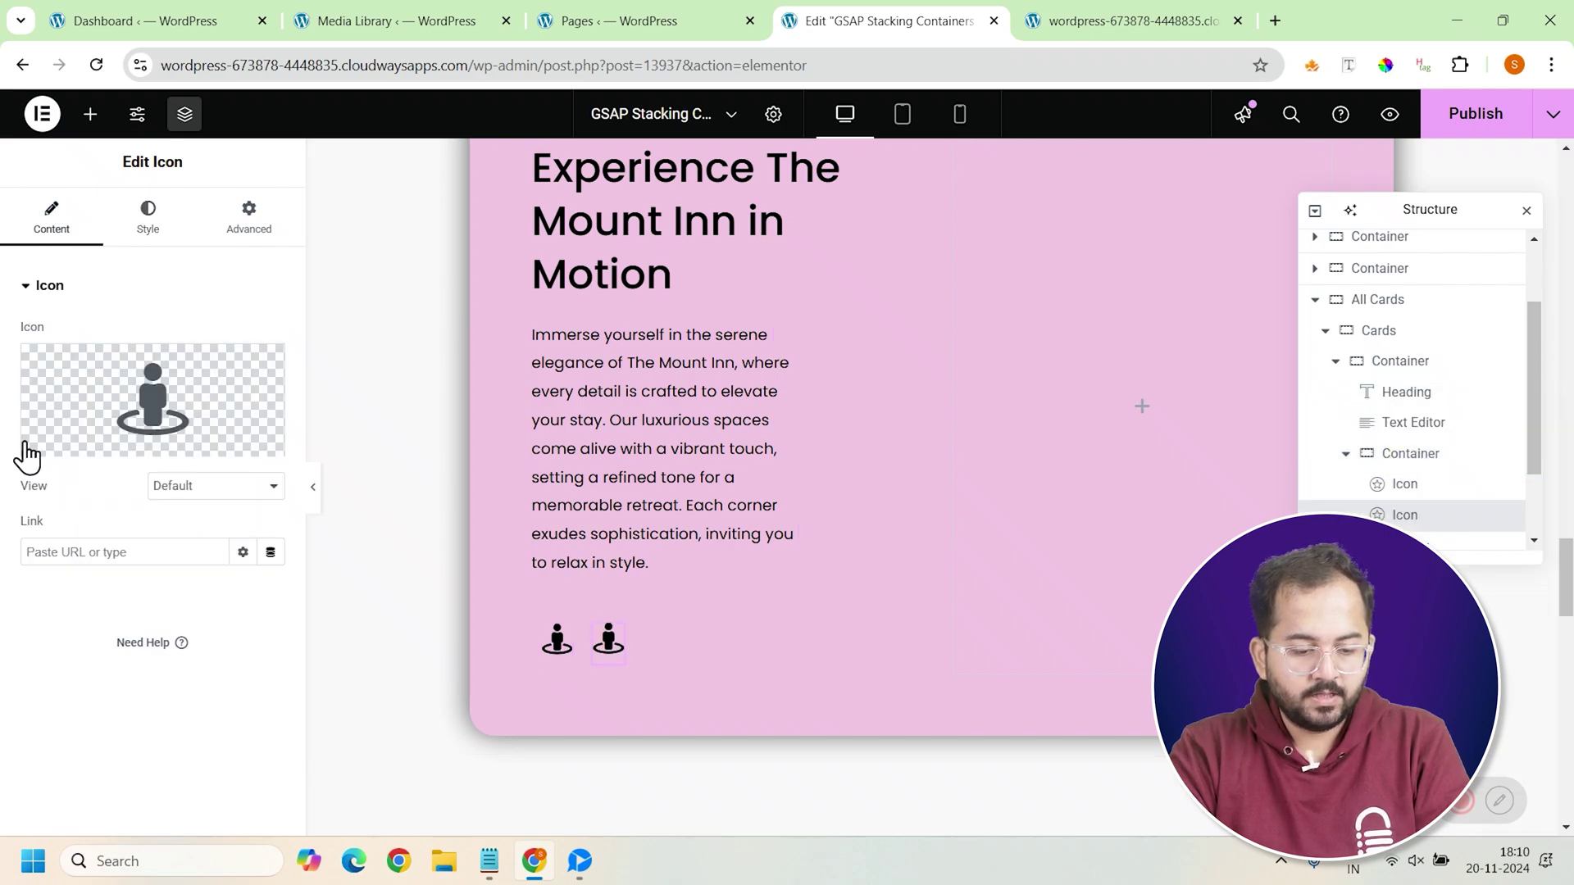
pyautogui.click(64, 443)
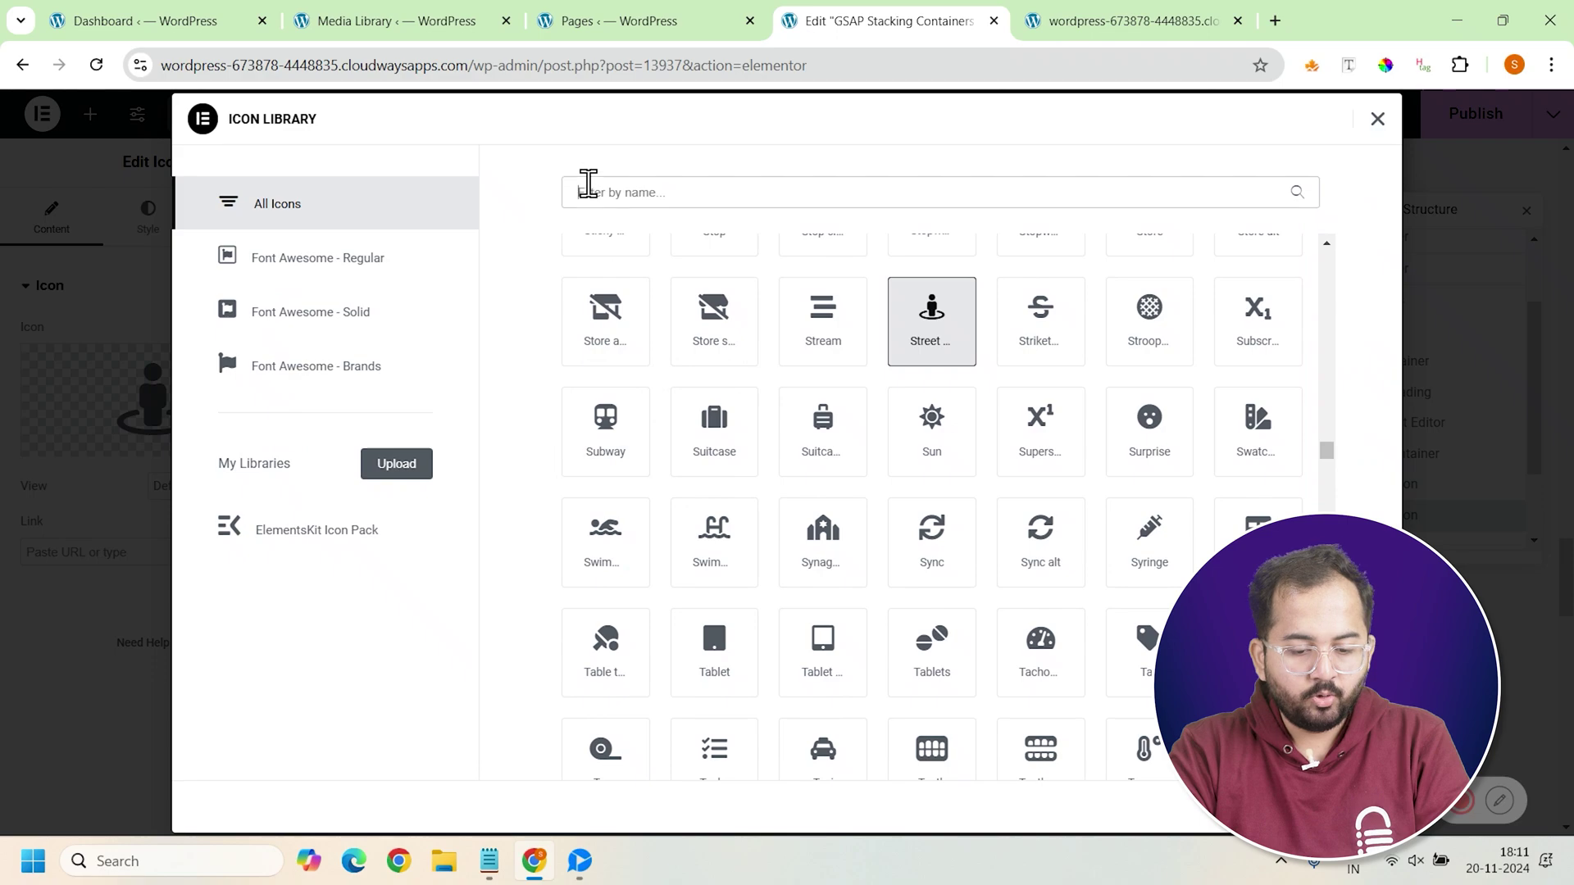
pyautogui.click(588, 183)
pyautogui.write('suitc')
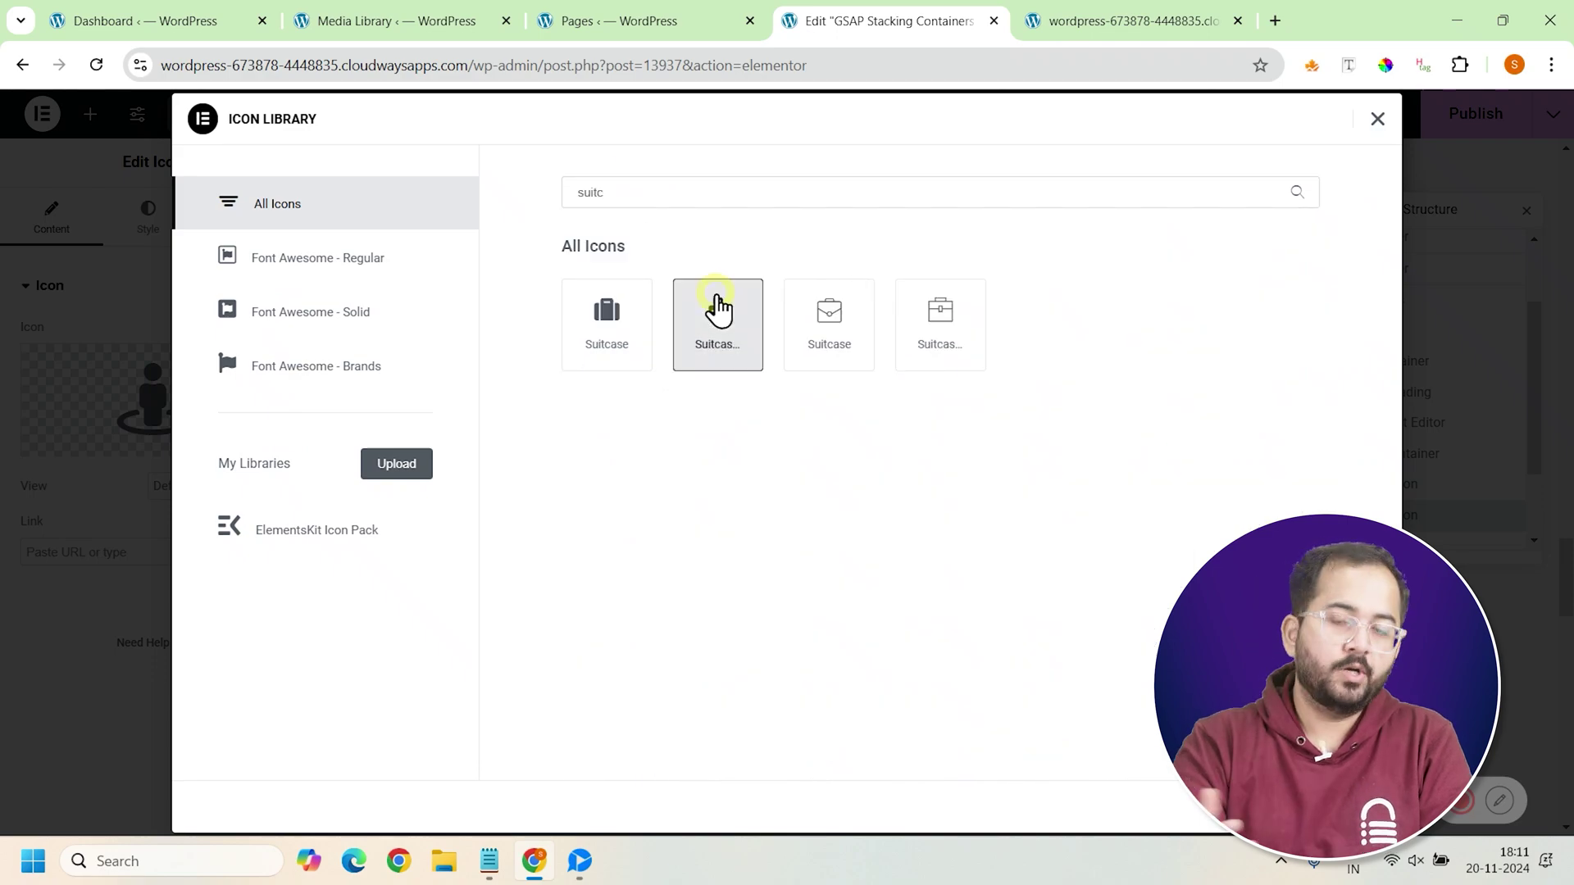
pyautogui.doubleClick(717, 324)
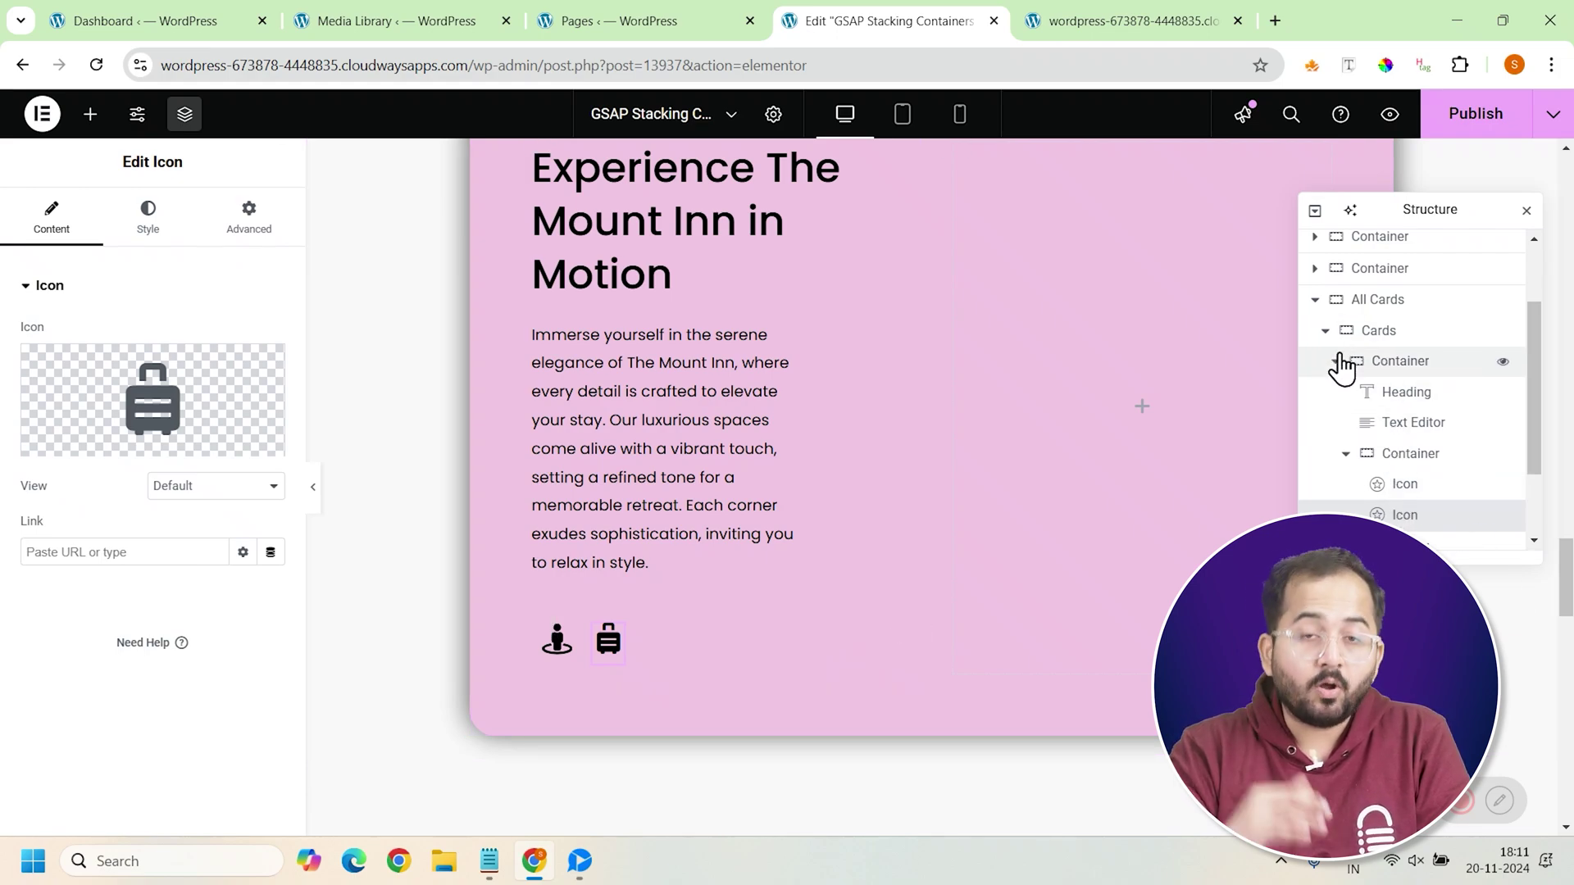
# Give the right column container a video background using the pasted apartment interior mp4 link
pyautogui.click(1338, 362)
pyautogui.click(160, 218)
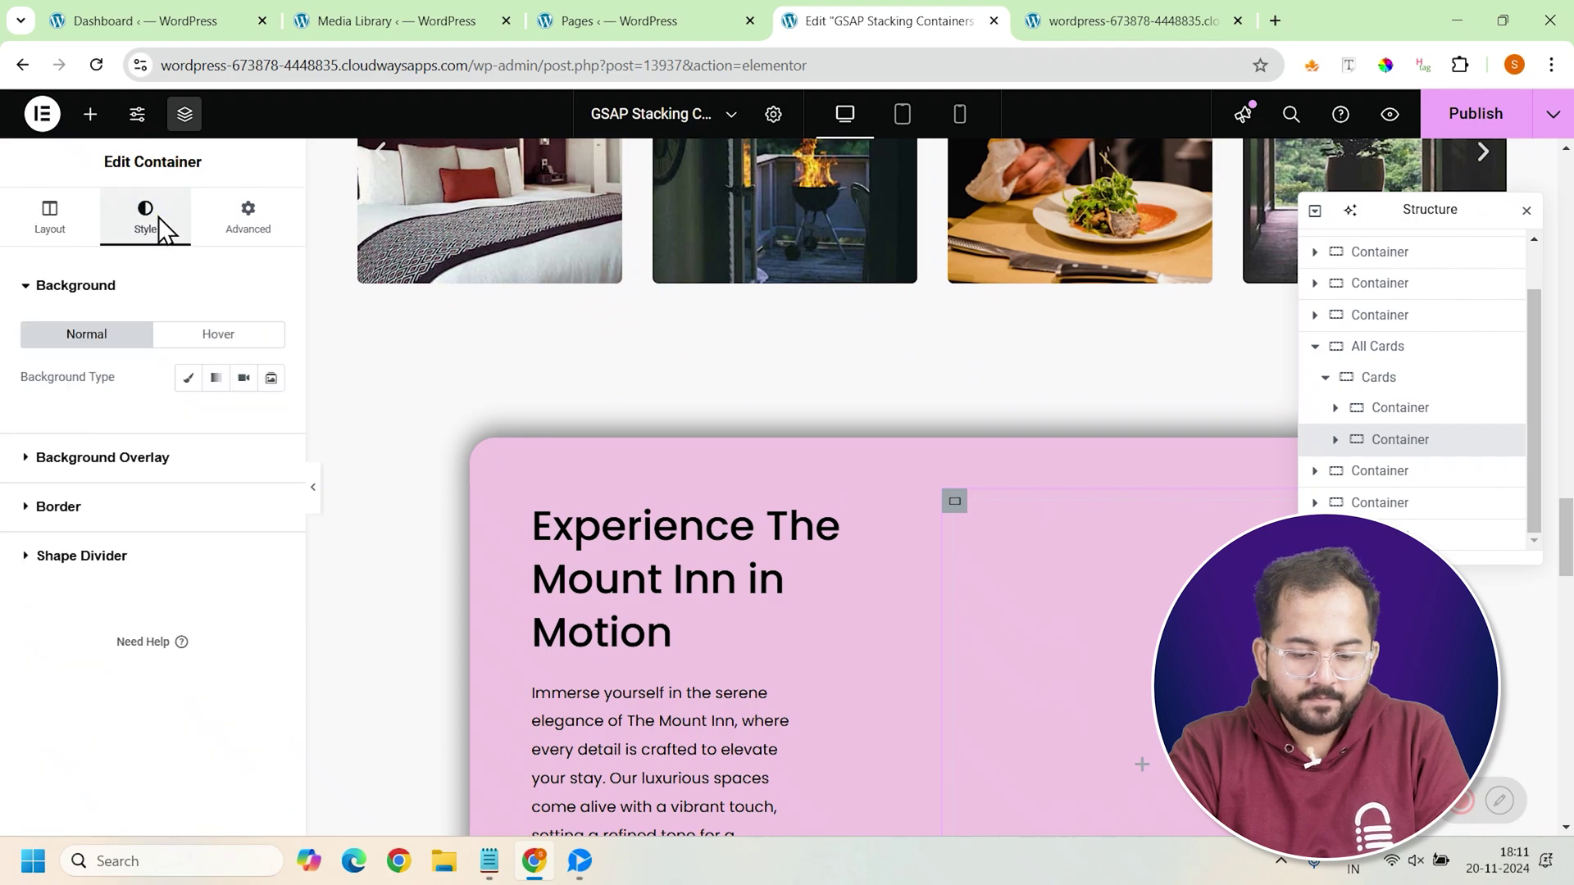
pyautogui.click(243, 378)
pyautogui.scroll(-3, 887, 546)
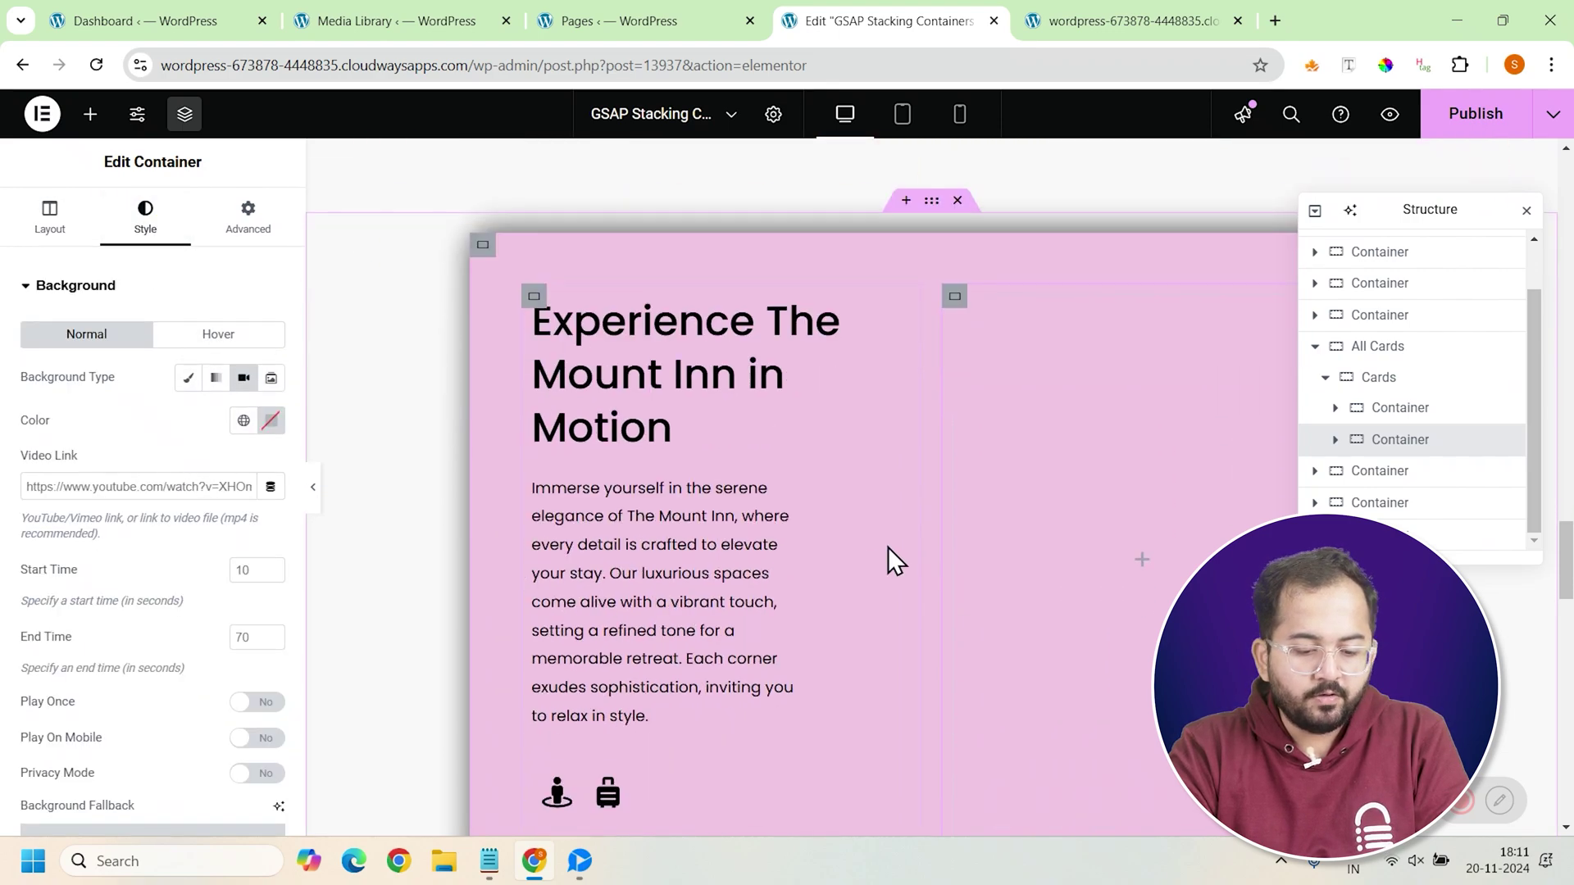
pyautogui.click(155, 488)
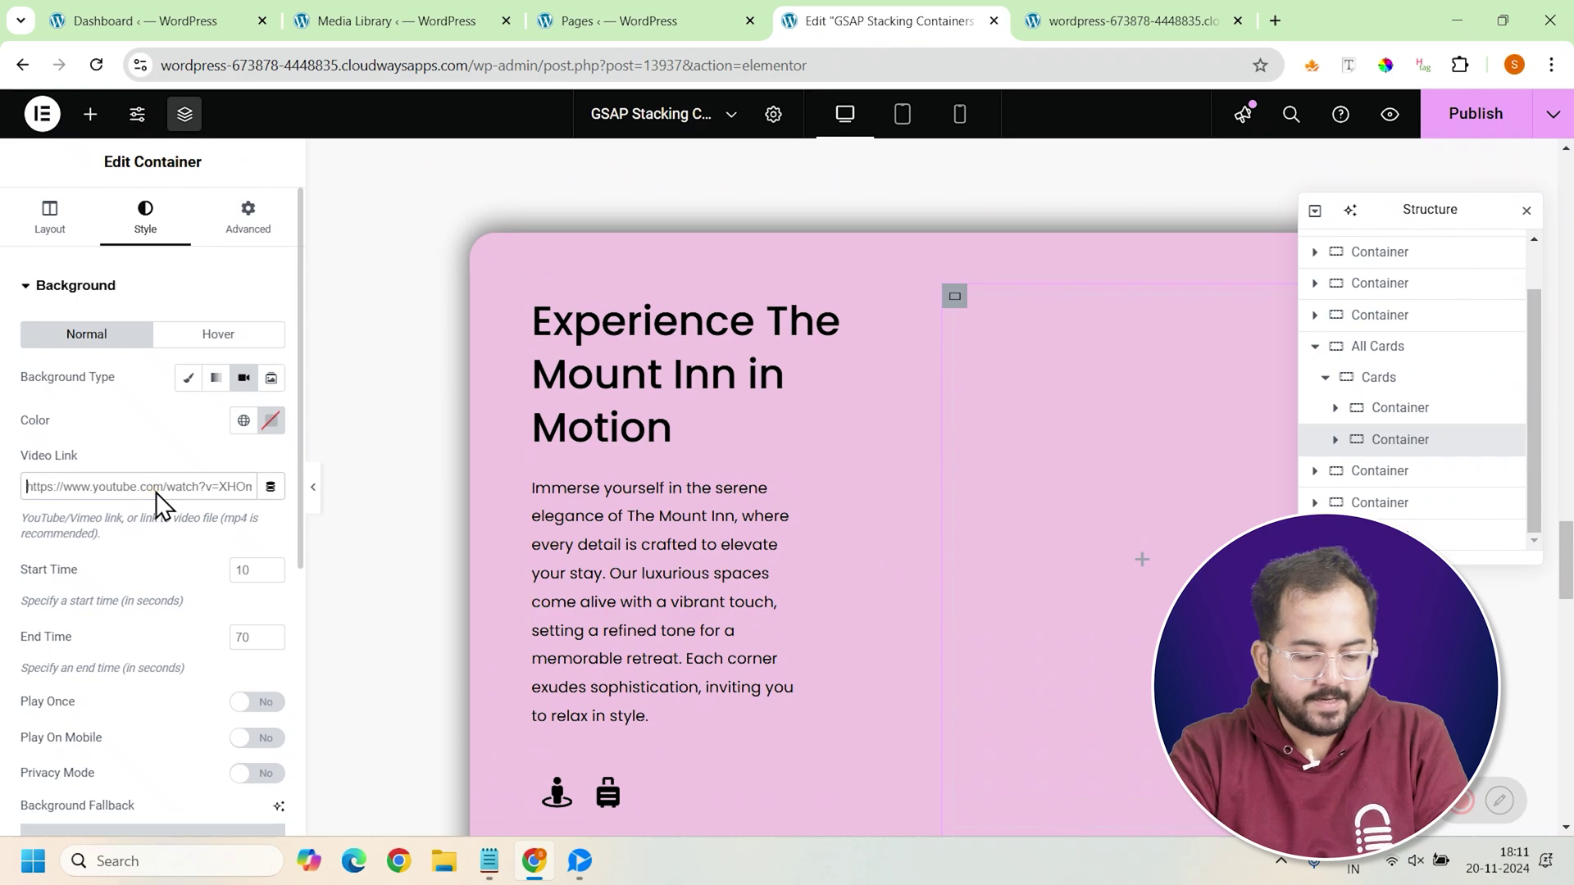
pyautogui.hotkey('ctrl', 'a')
pyautogui.hotkey('ctrl', 'v')
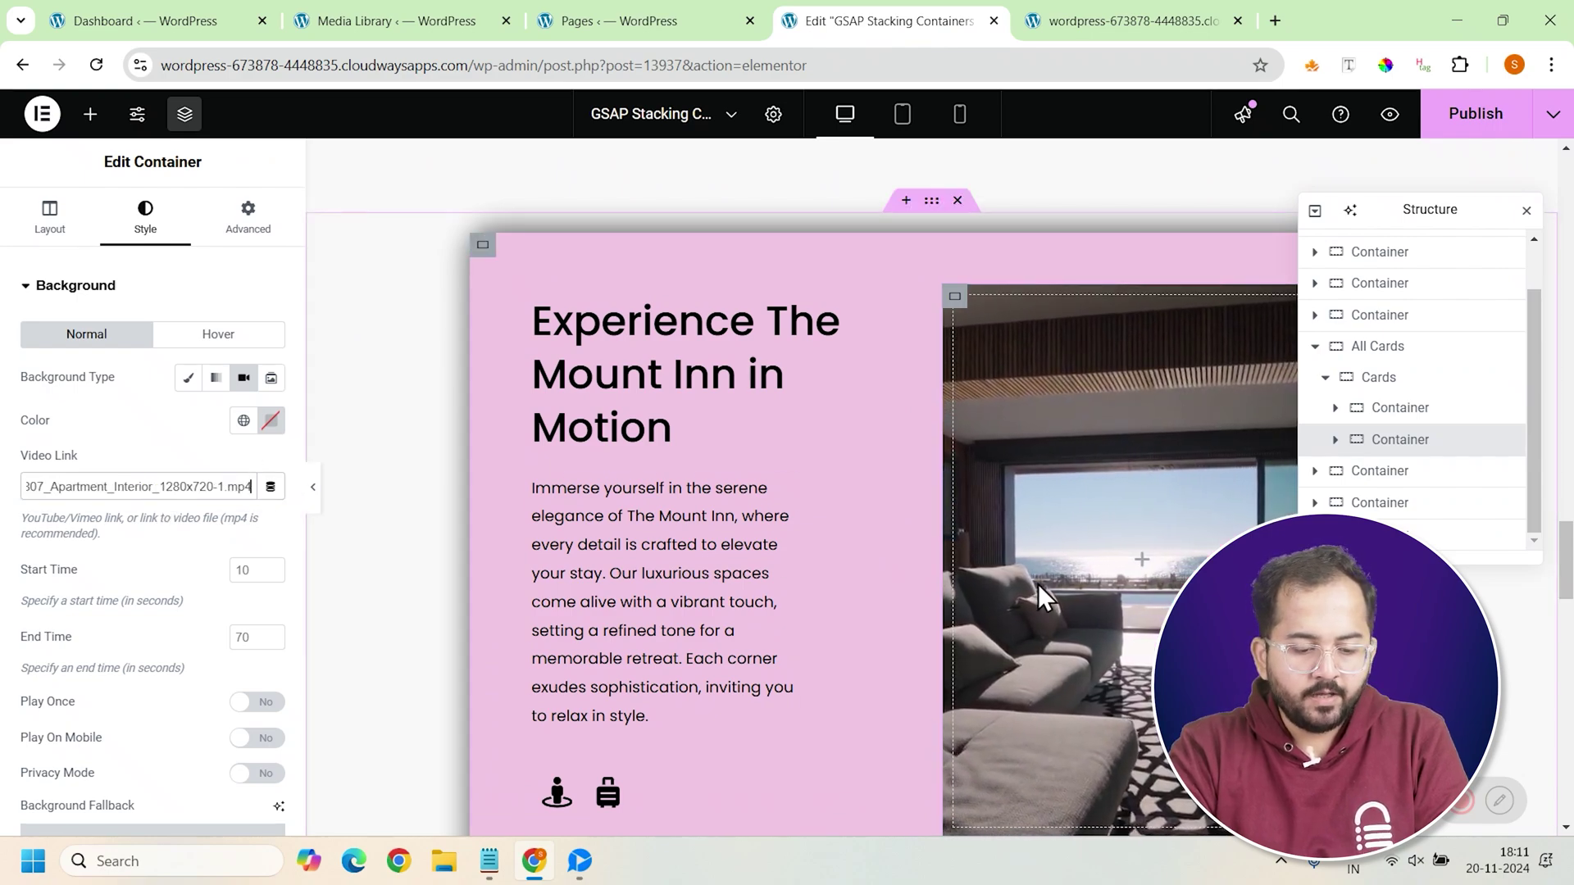
pyautogui.scroll(-1, 973, 584)
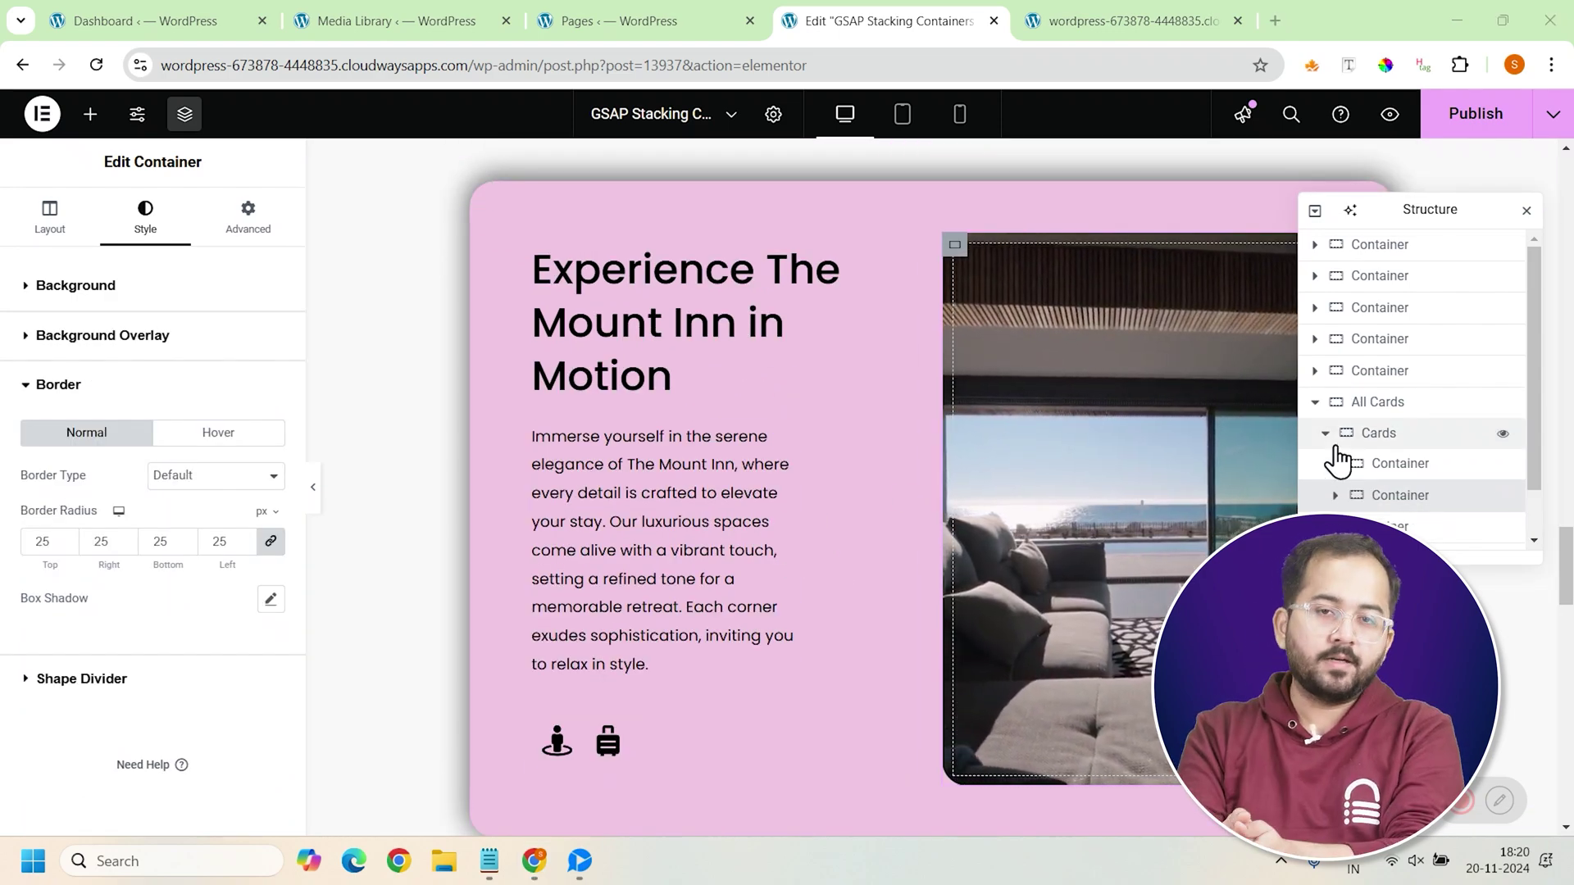
# Collapse the Cards container in the Navigator and duplicate it three times
pyautogui.click(1326, 434)
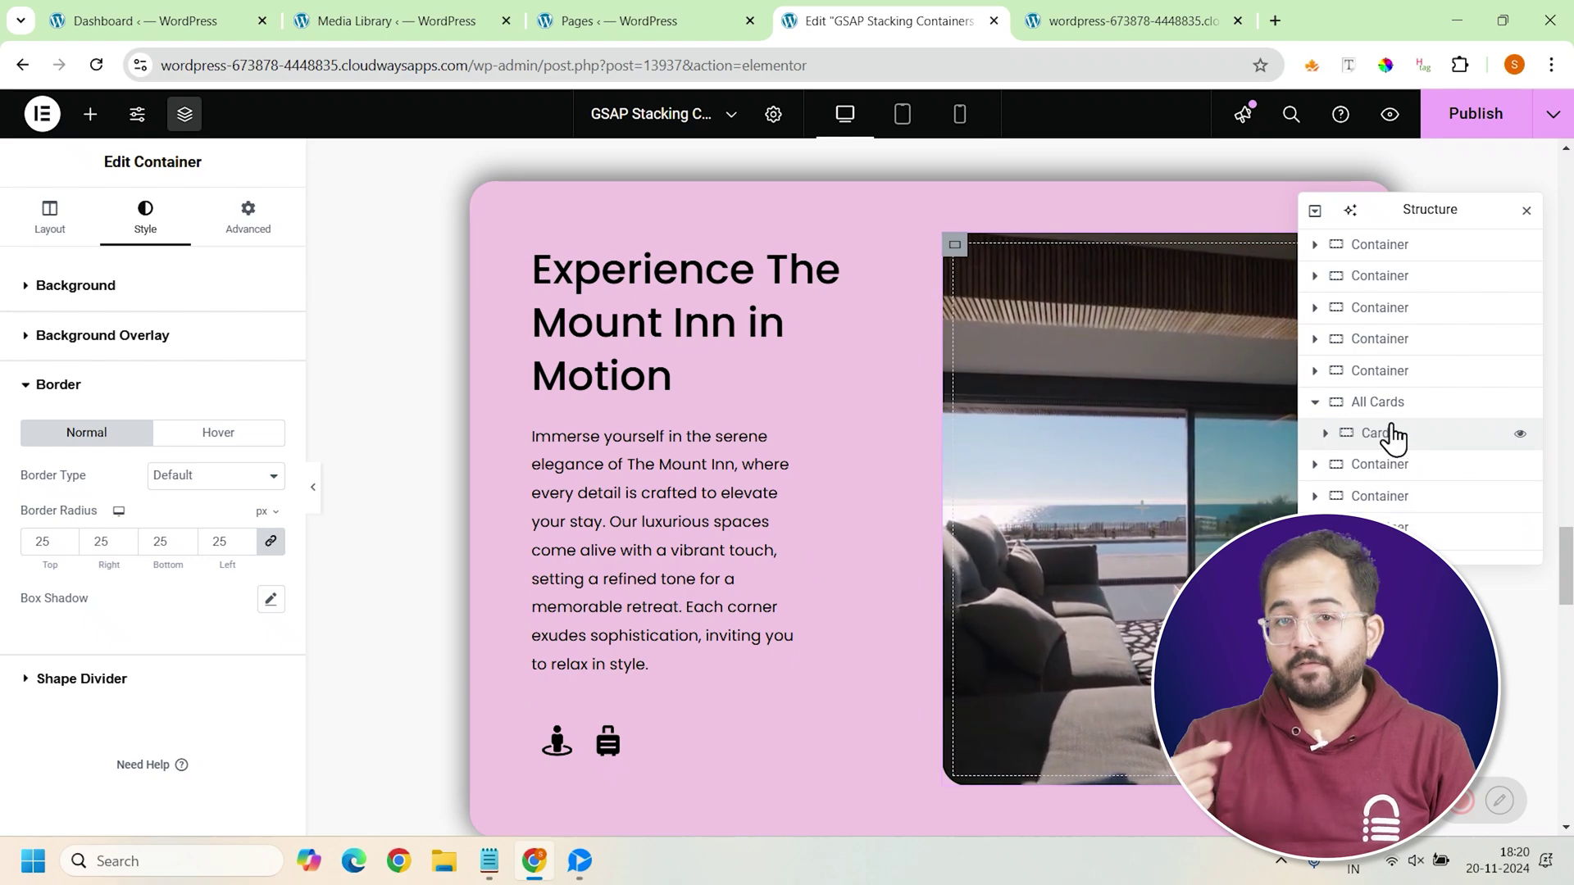
pyautogui.rightClick(1374, 440)
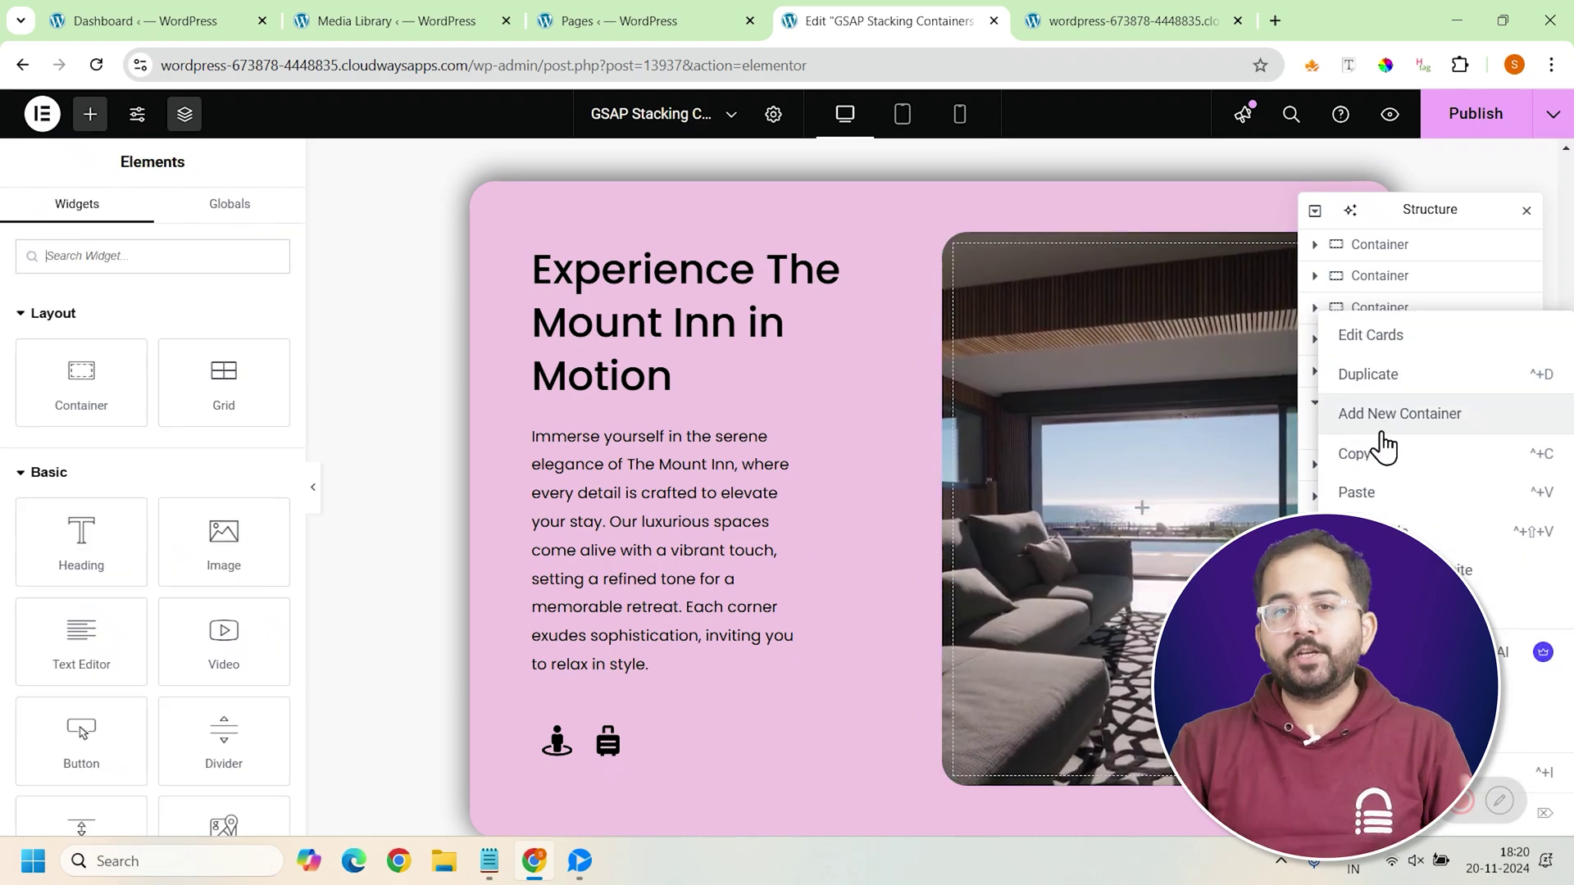
pyautogui.click(1389, 375)
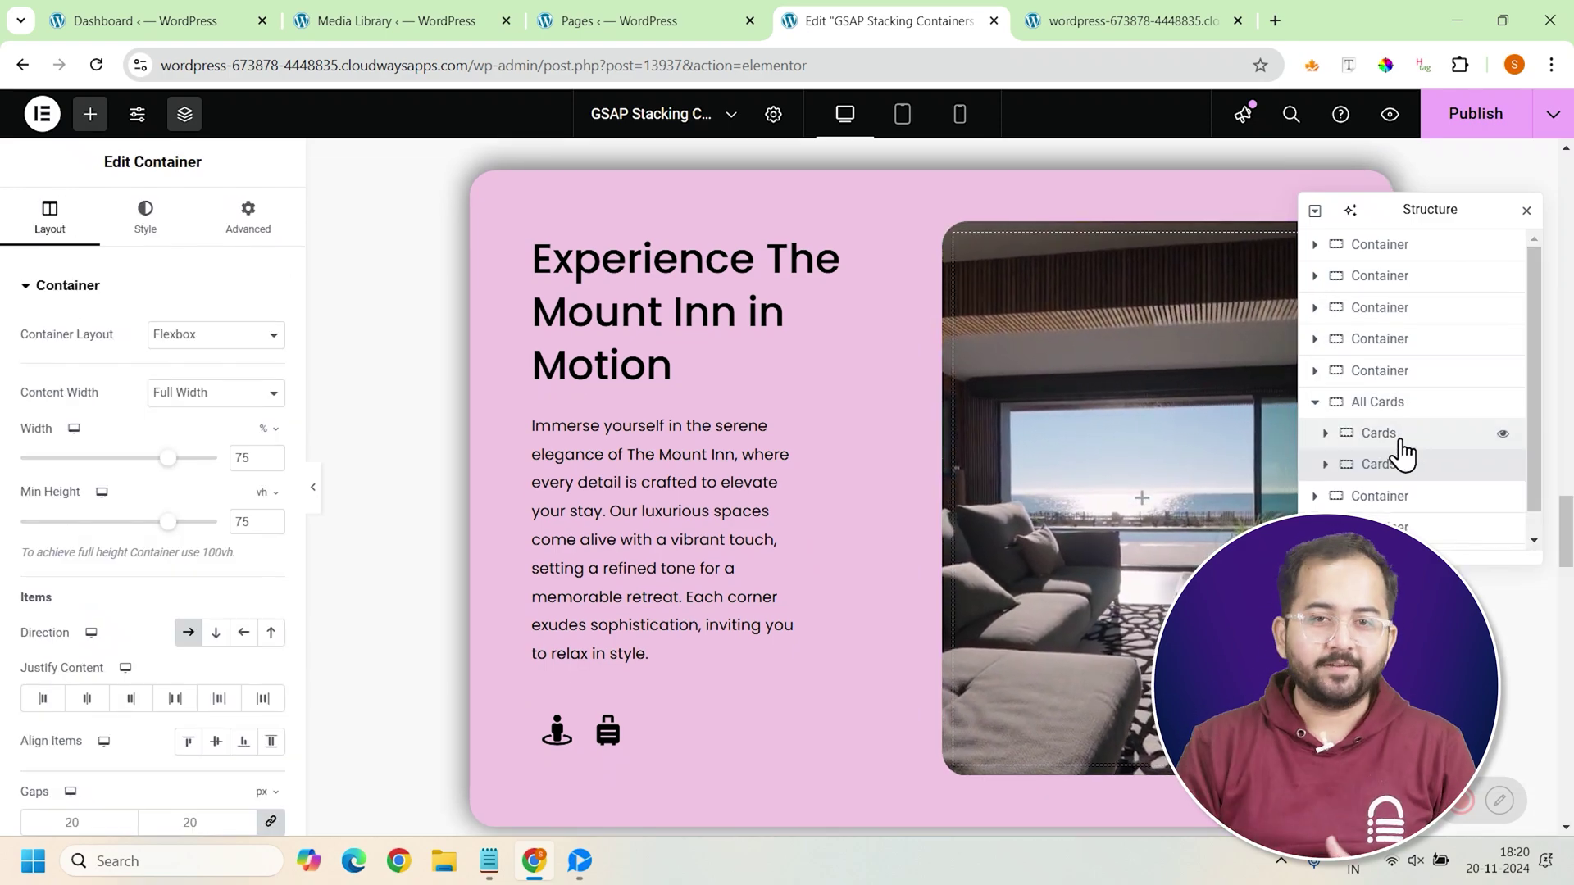
pyautogui.rightClick(1375, 466)
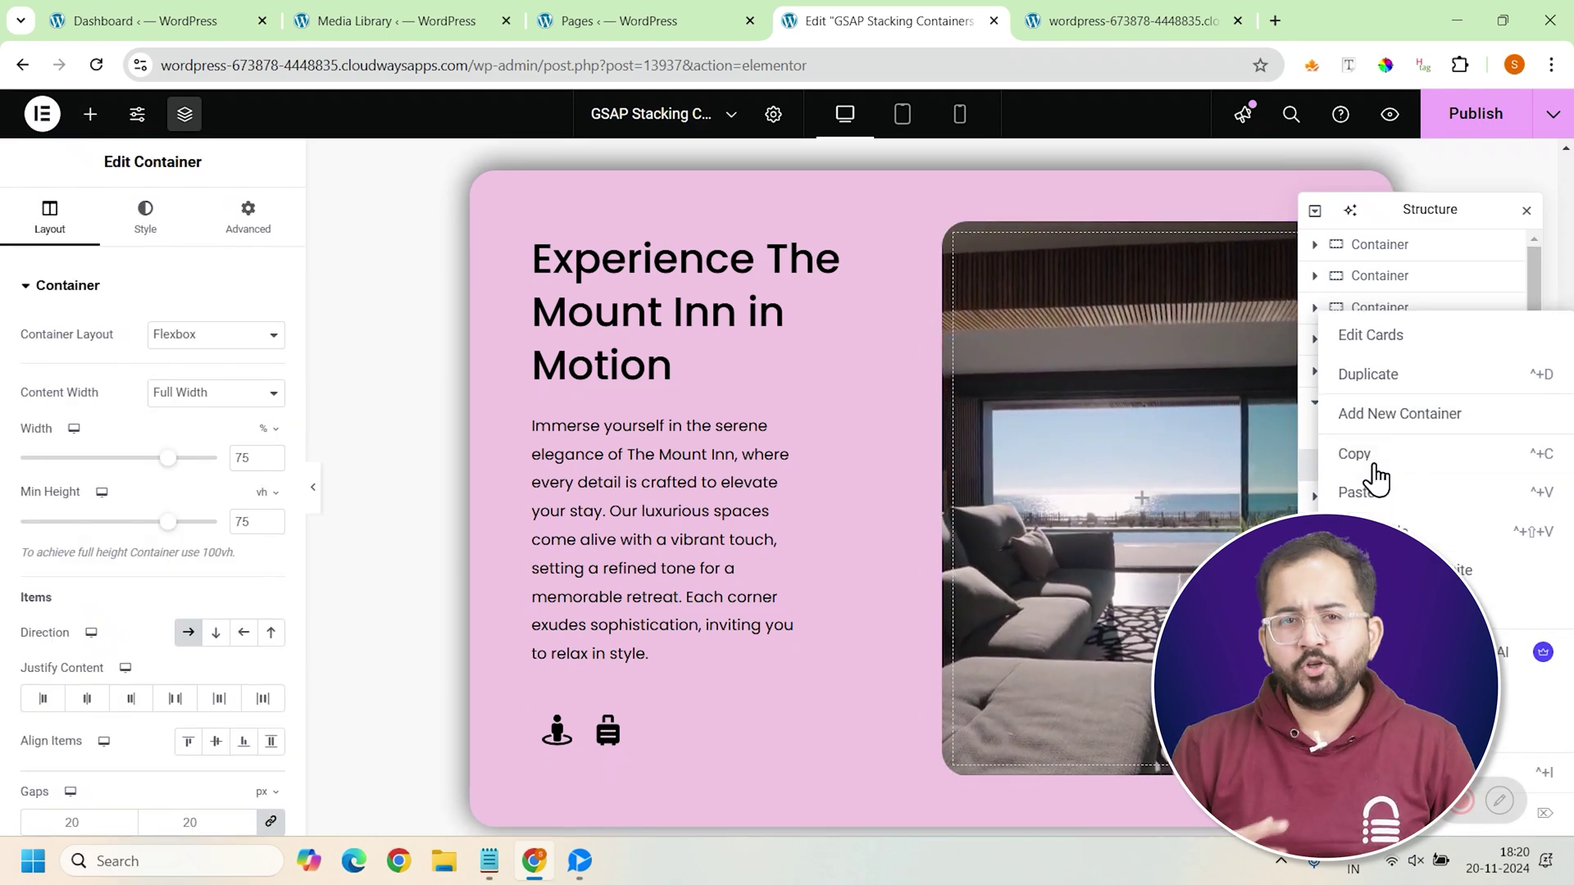
pyautogui.click(1393, 375)
pyautogui.rightClick(1372, 498)
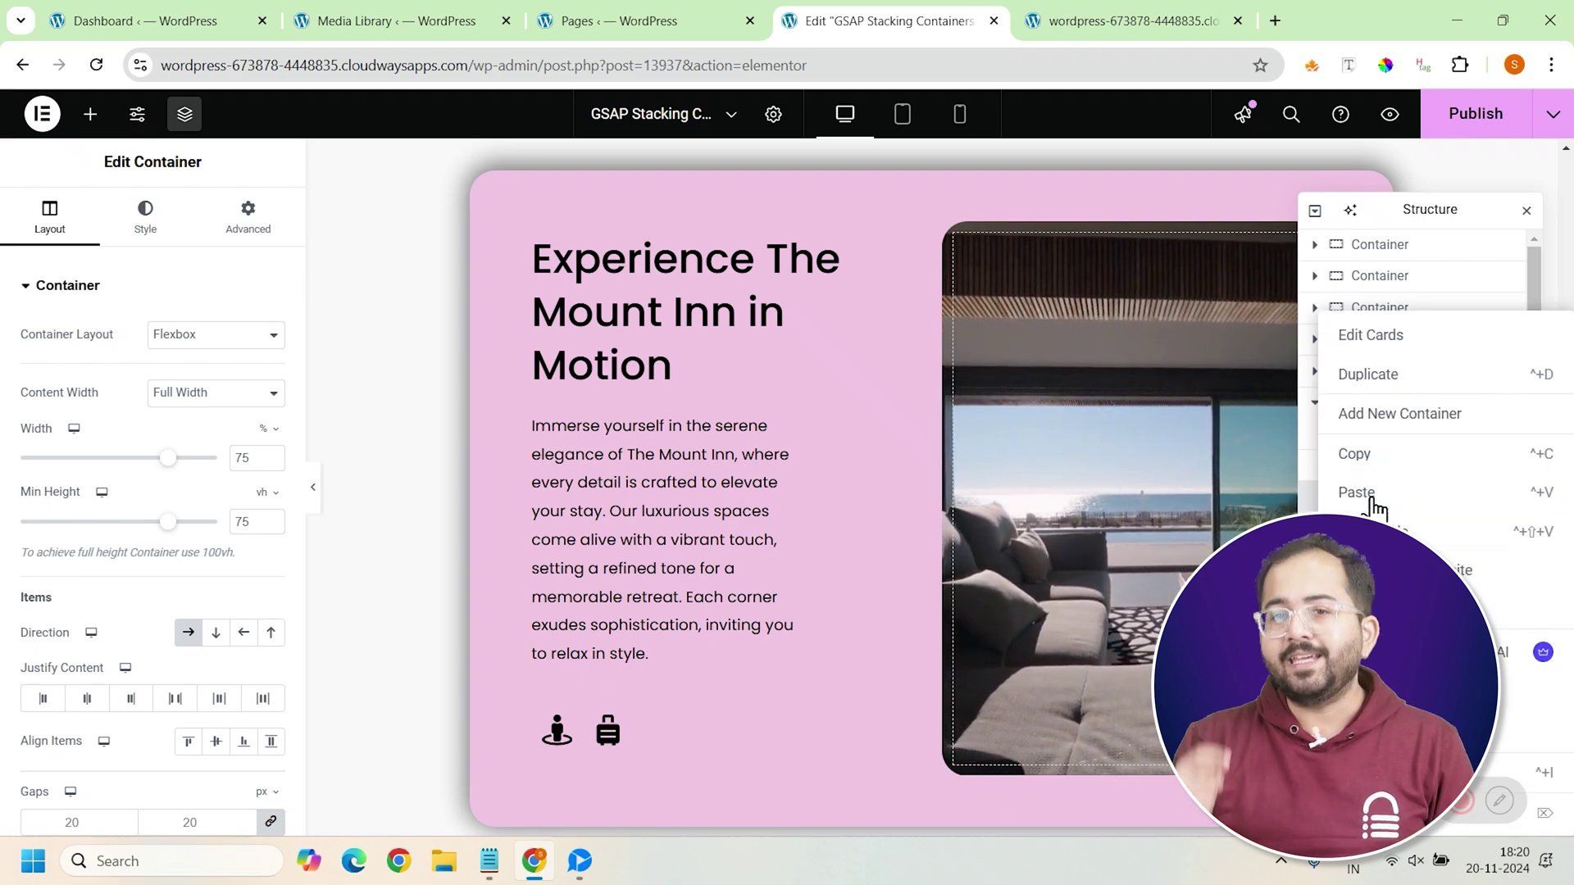
pyautogui.click(1383, 392)
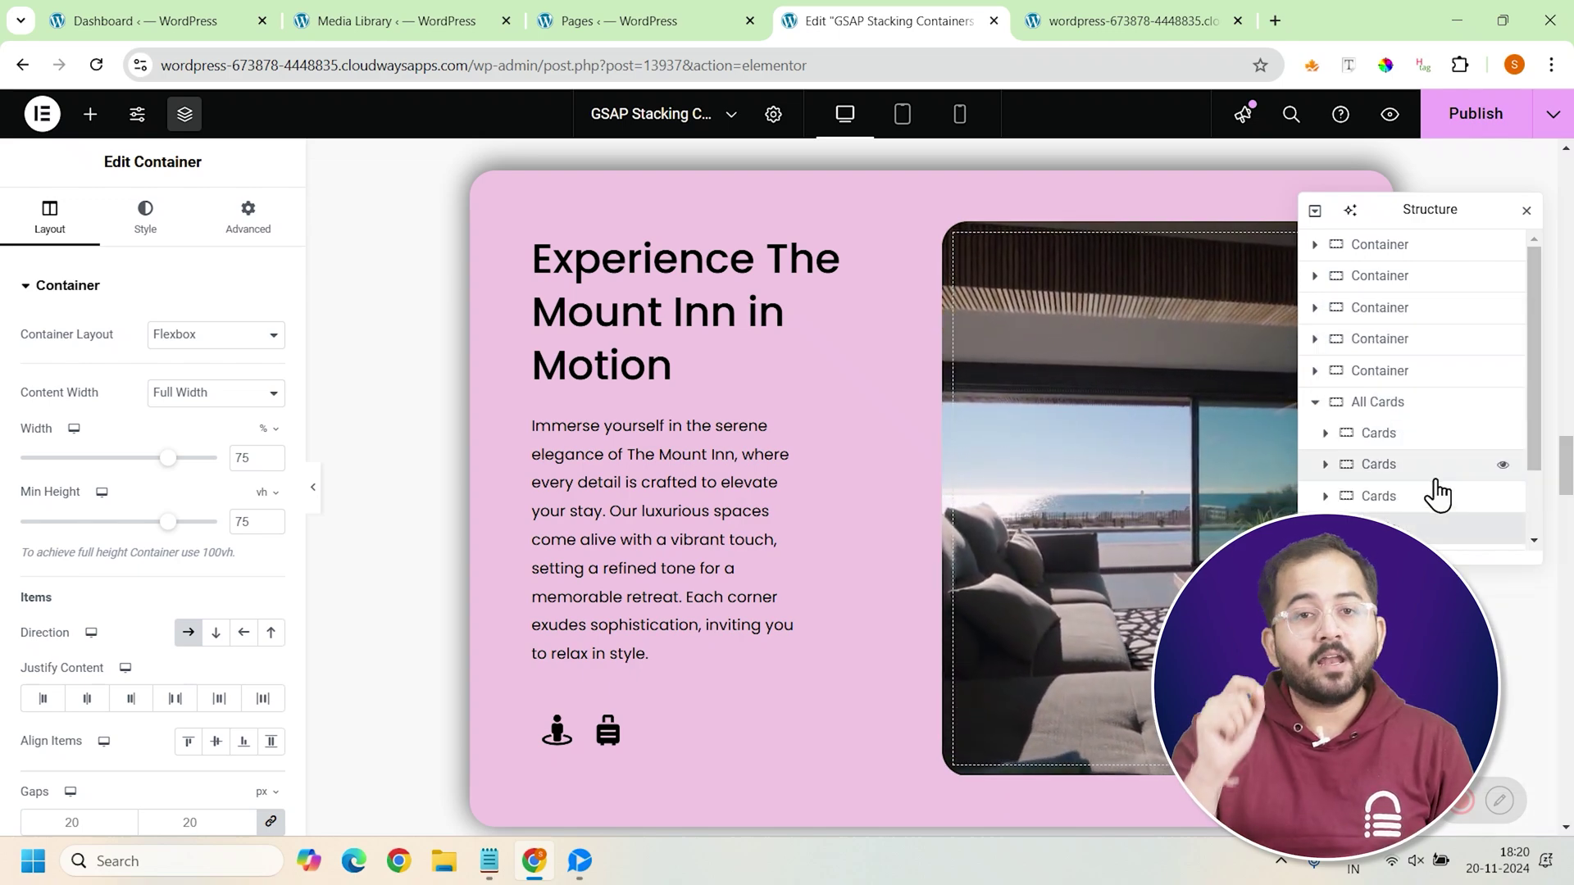
# Set the z-index of the duplicated card containers to 2, 3 and 4
pyautogui.scroll(-4, 1029, 611)
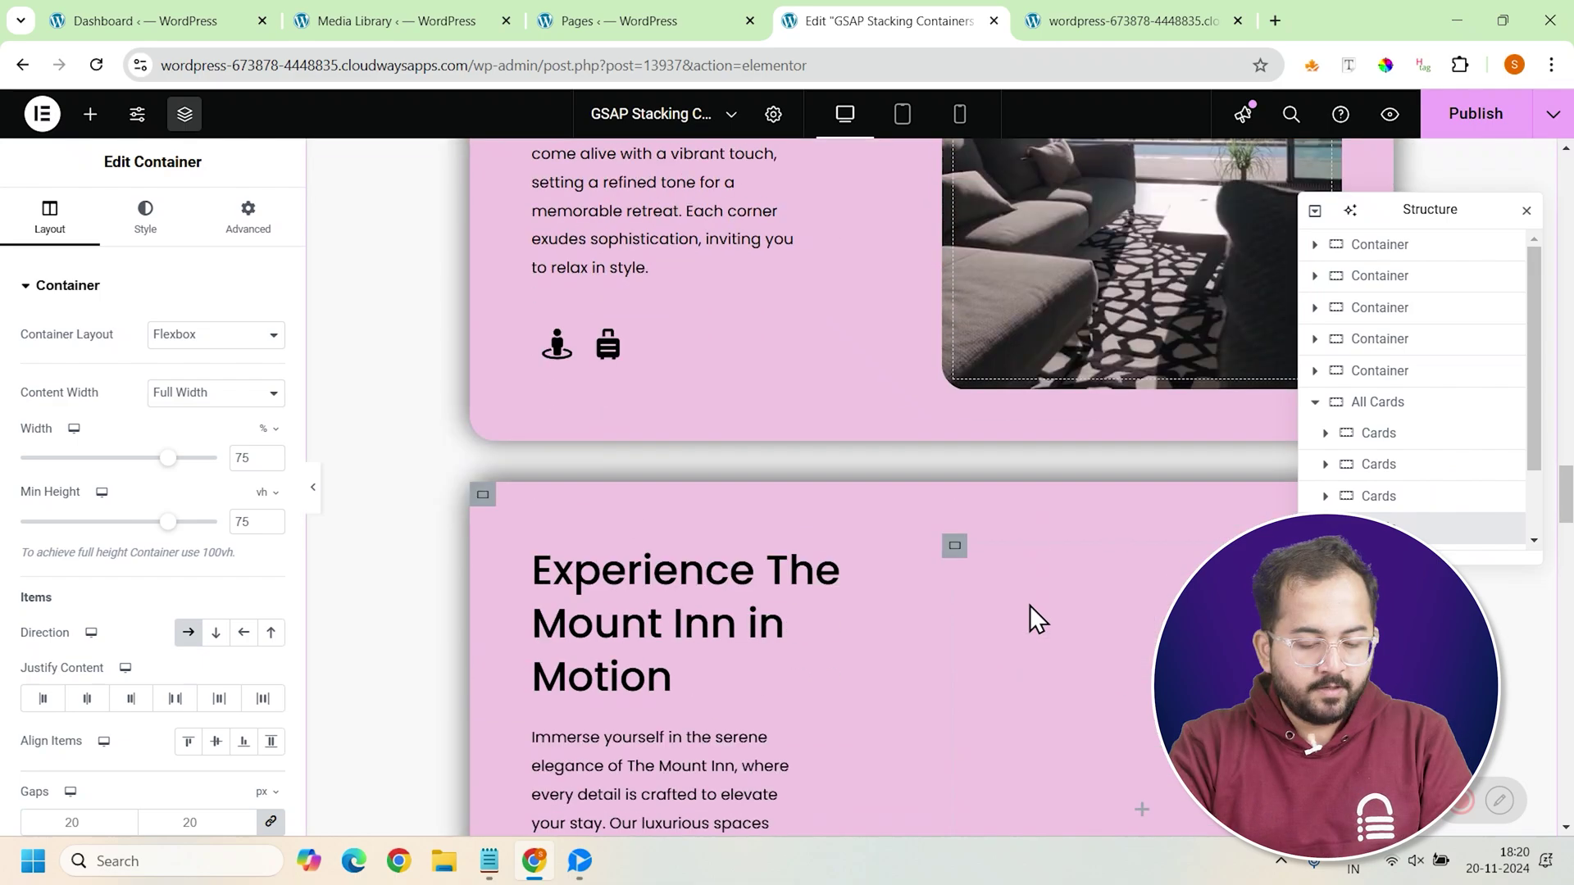
pyautogui.scroll(4, 1031, 603)
pyautogui.click(1370, 464)
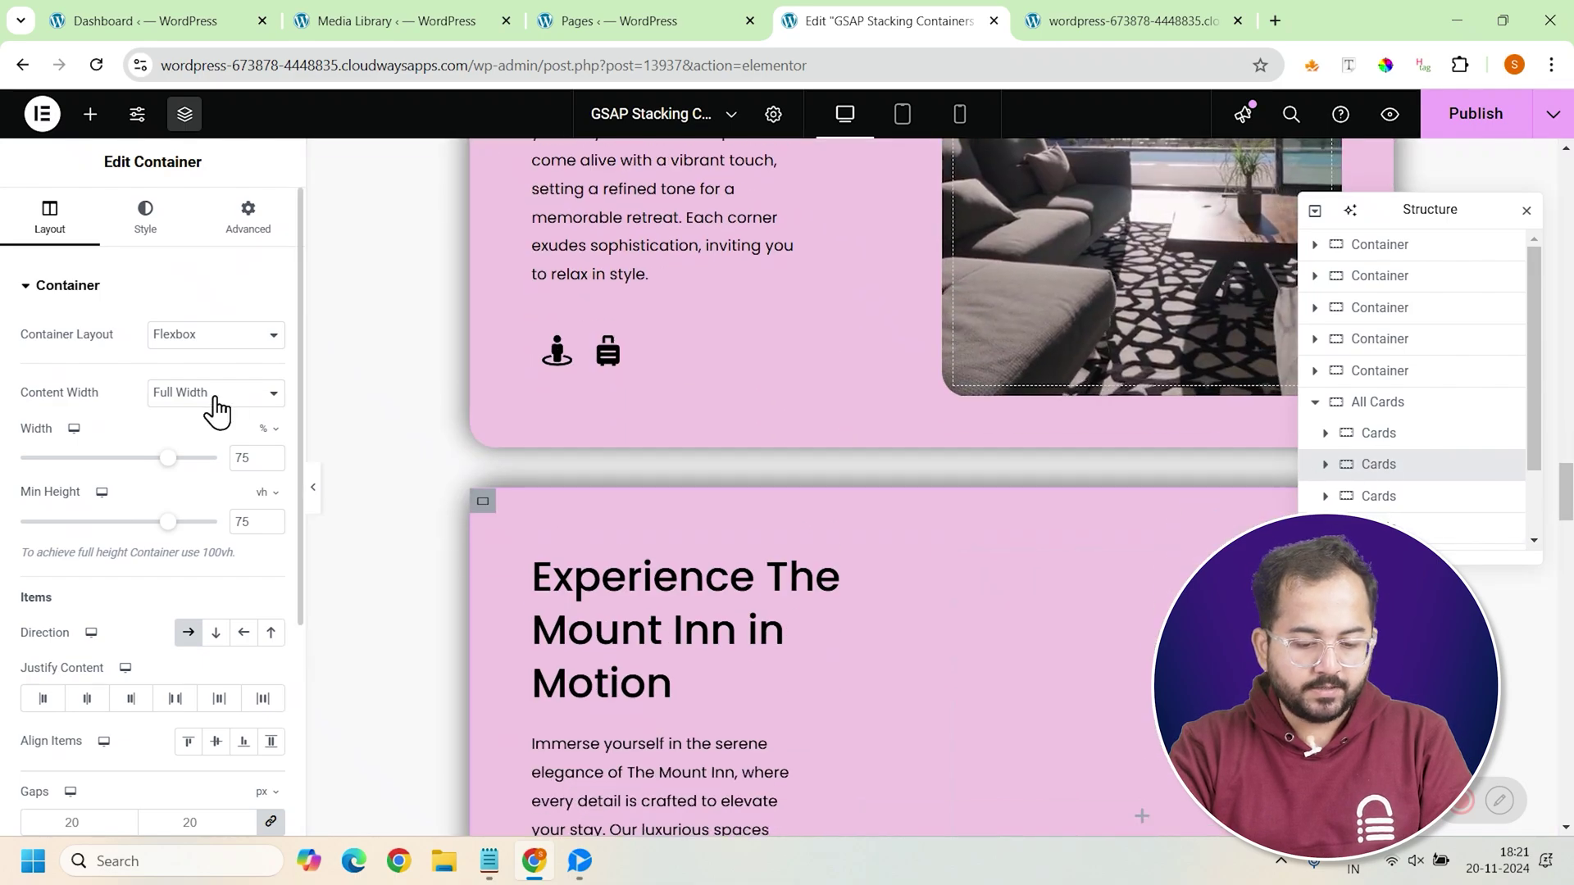
pyautogui.click(248, 220)
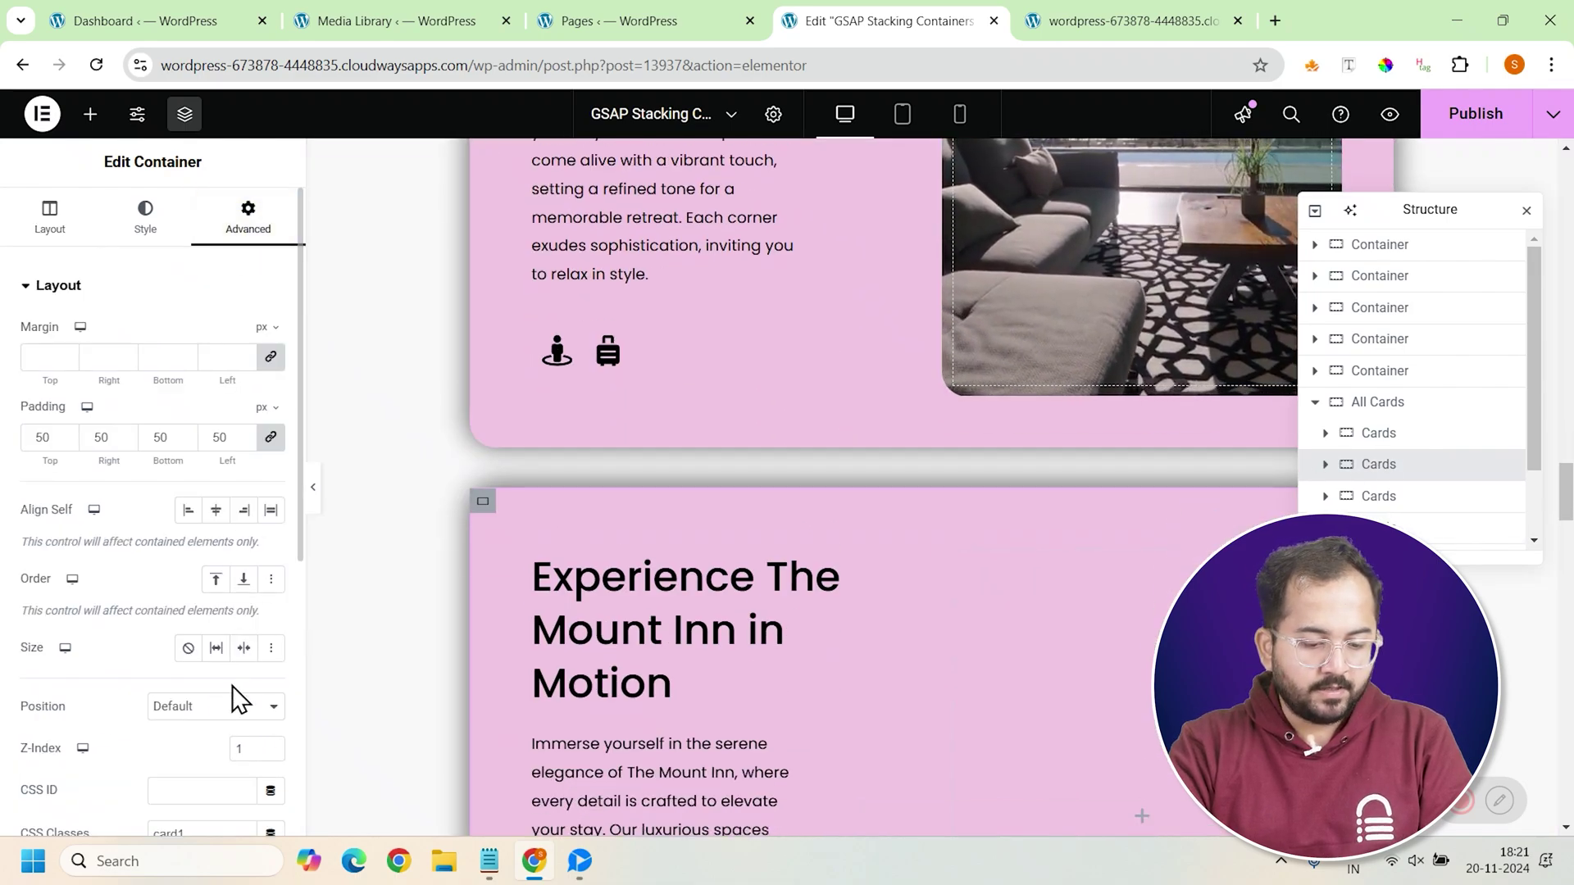
pyautogui.scroll(-2, 238, 697)
pyautogui.click(273, 643)
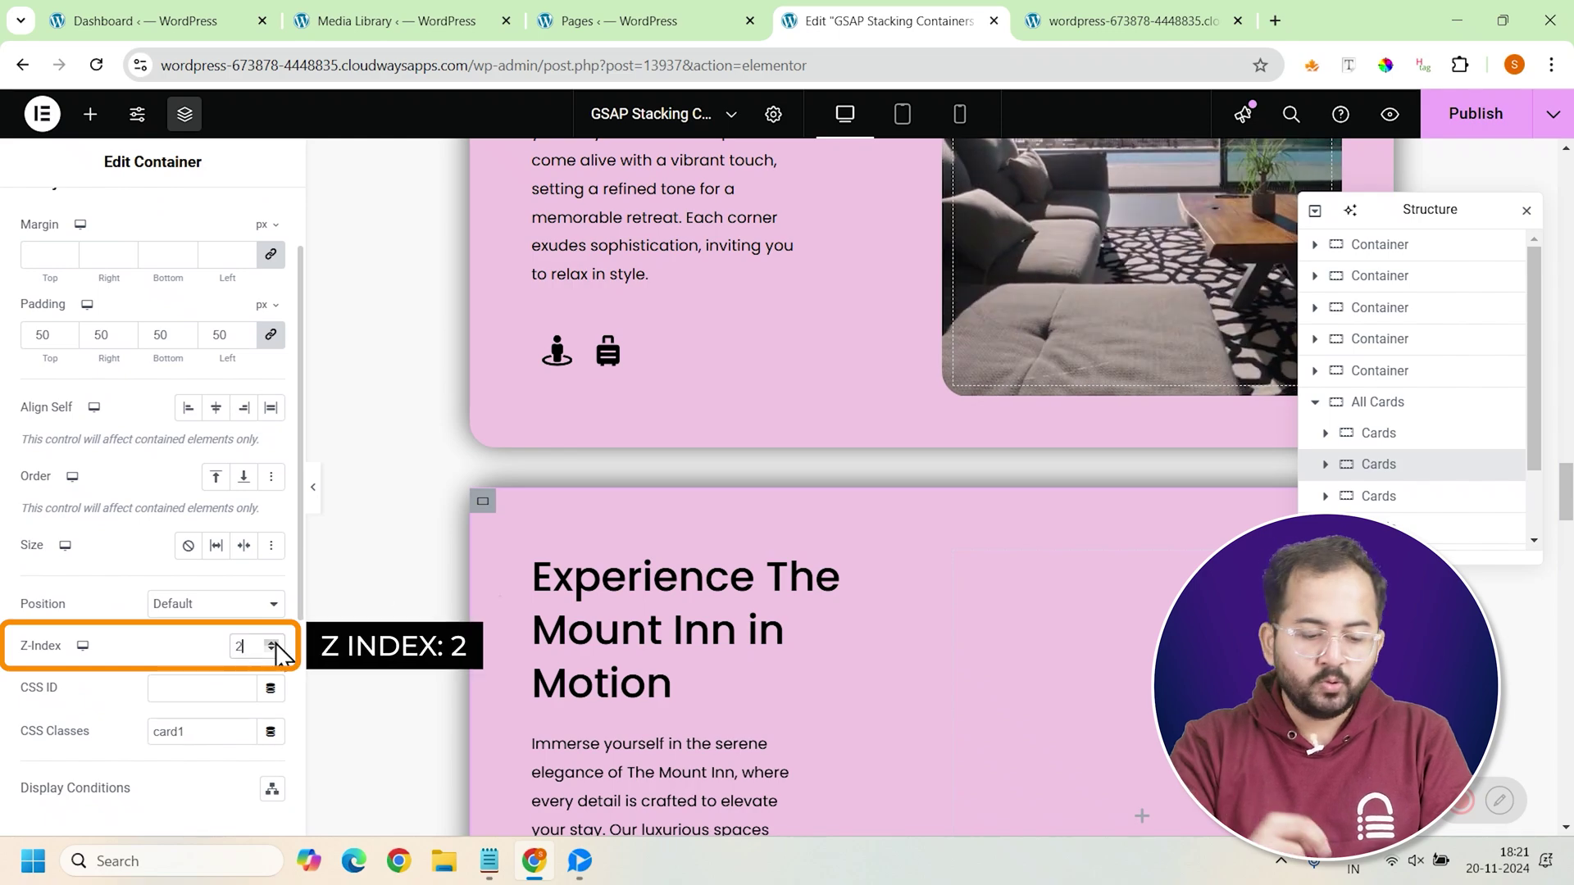
pyautogui.click(272, 642)
pyautogui.scroll(-2, 256, 581)
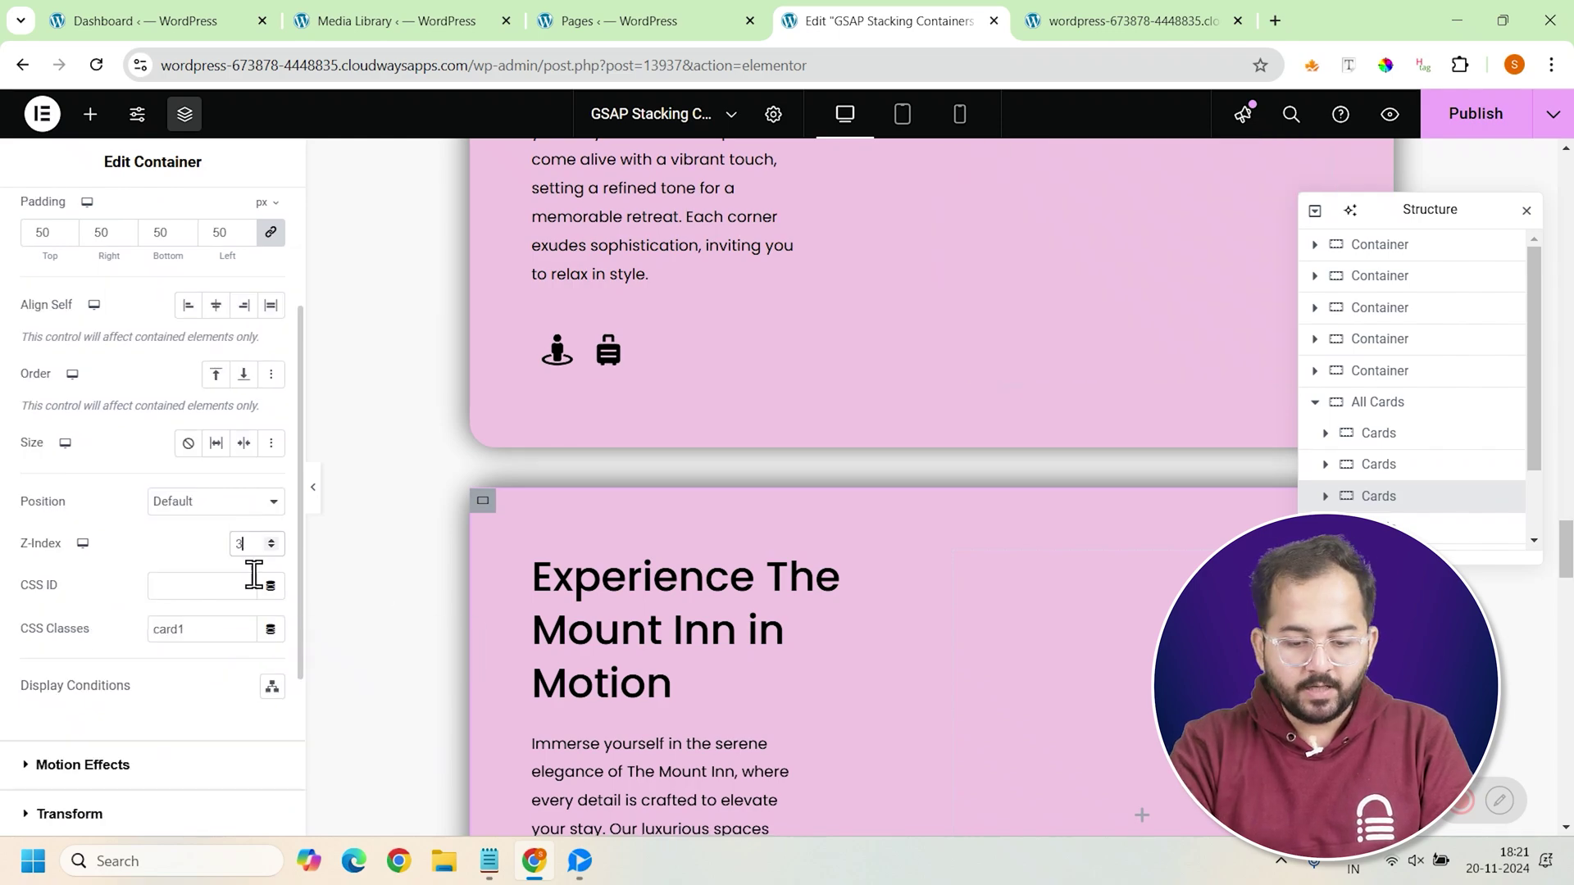
pyautogui.scroll(-2, 254, 574)
pyautogui.press('Up')
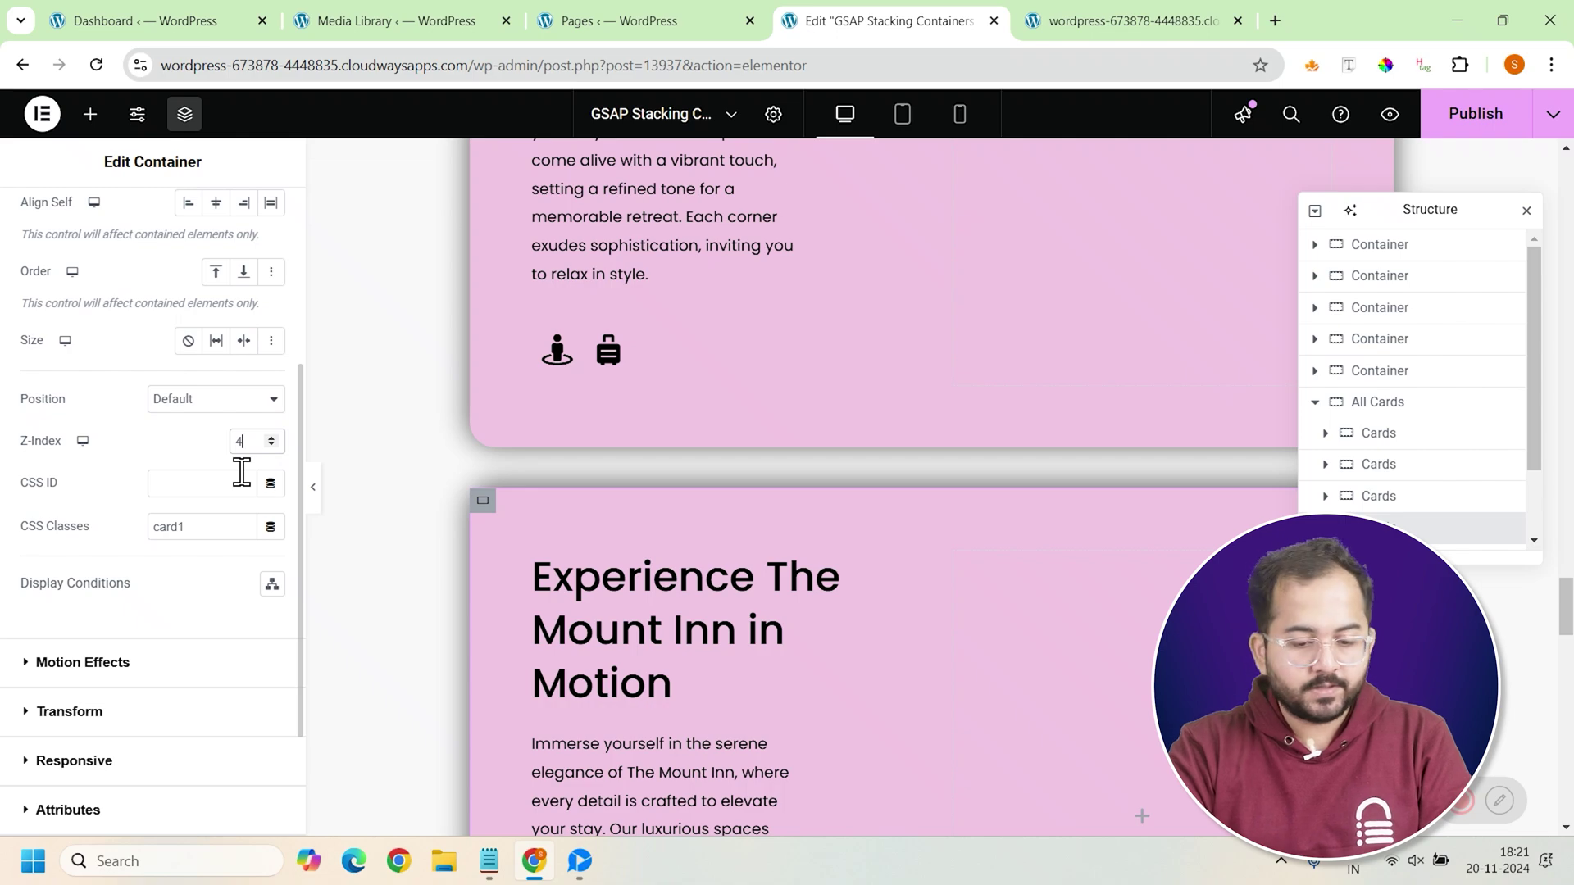
# Rename the duplicated cards' CSS classes to card2, card3 and card4
pyautogui.scroll(3, 242, 472)
pyautogui.click(272, 651)
pyautogui.click(272, 651)
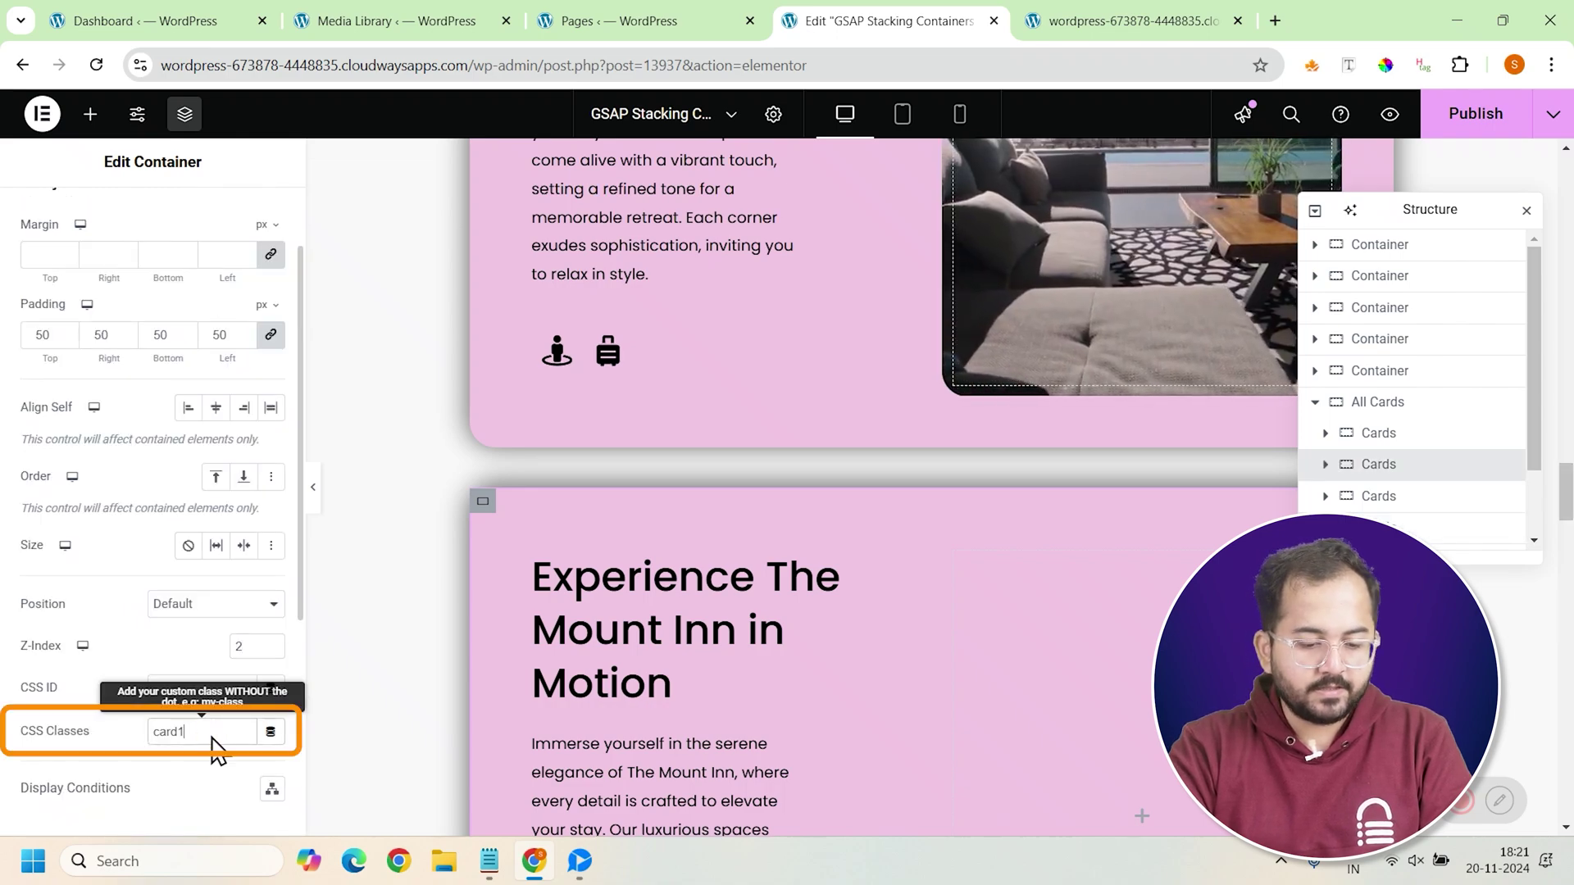
pyautogui.press('BackSpace')
pyautogui.write('2')
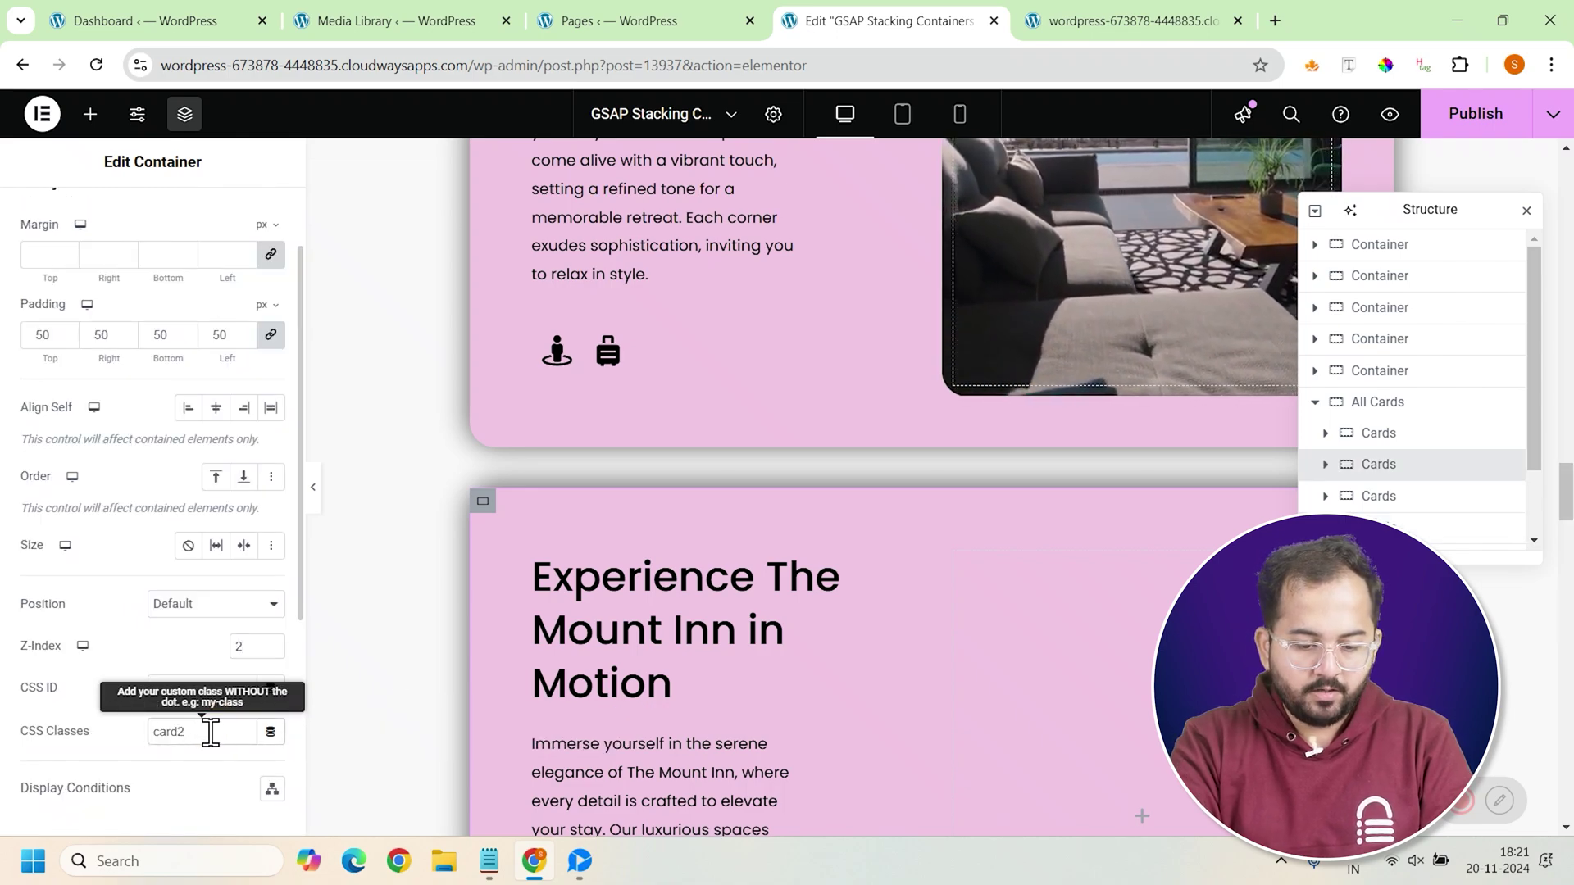
pyautogui.click(362, 711)
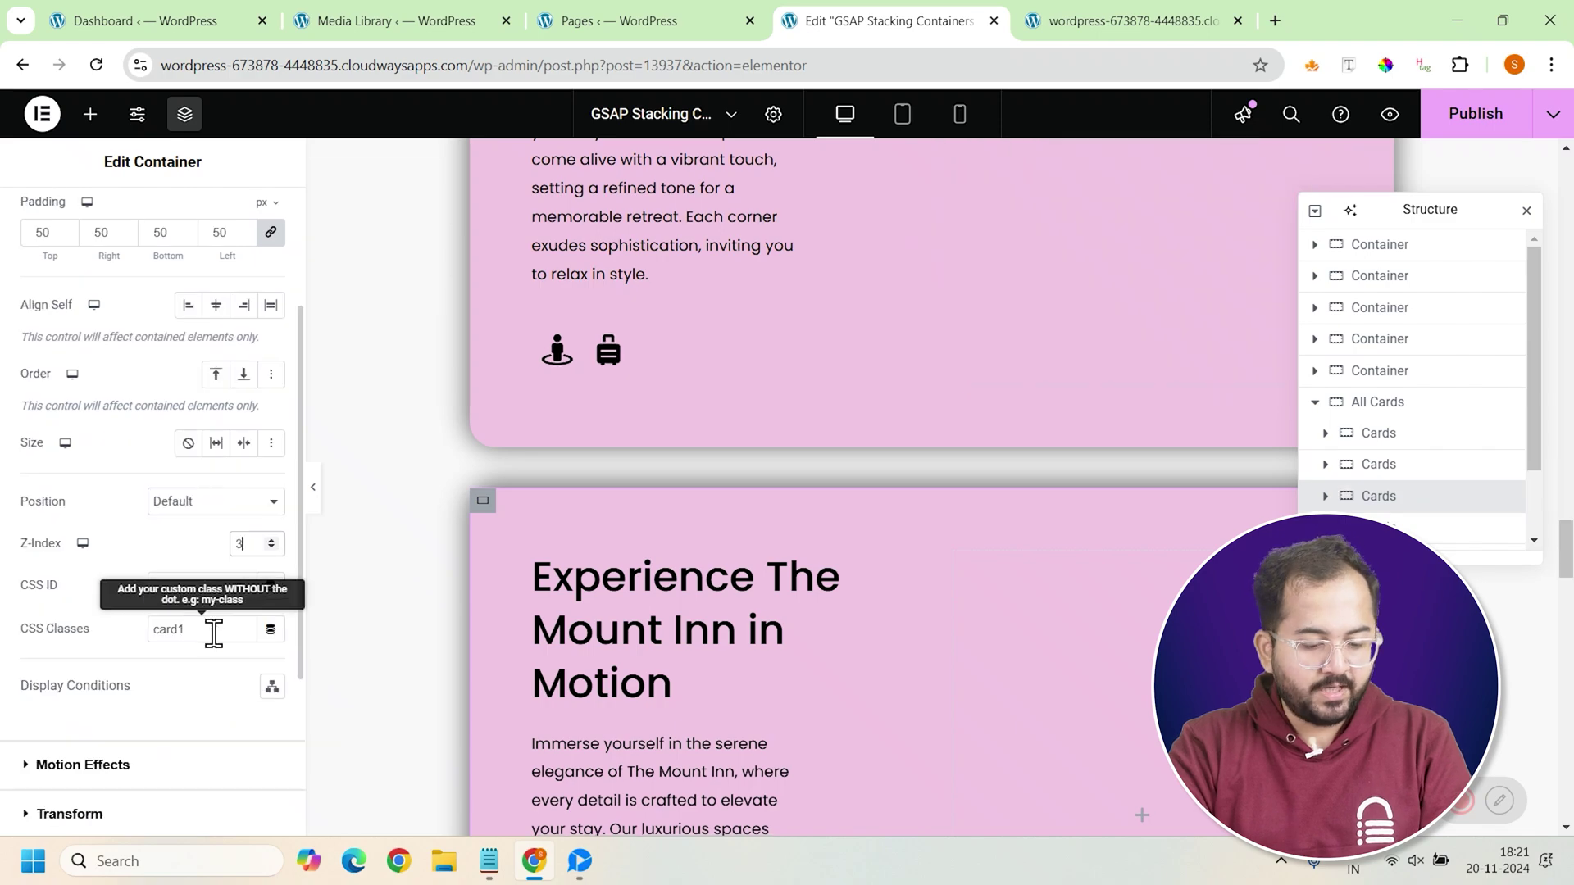
pyautogui.press('BackSpace')
pyautogui.write('3')
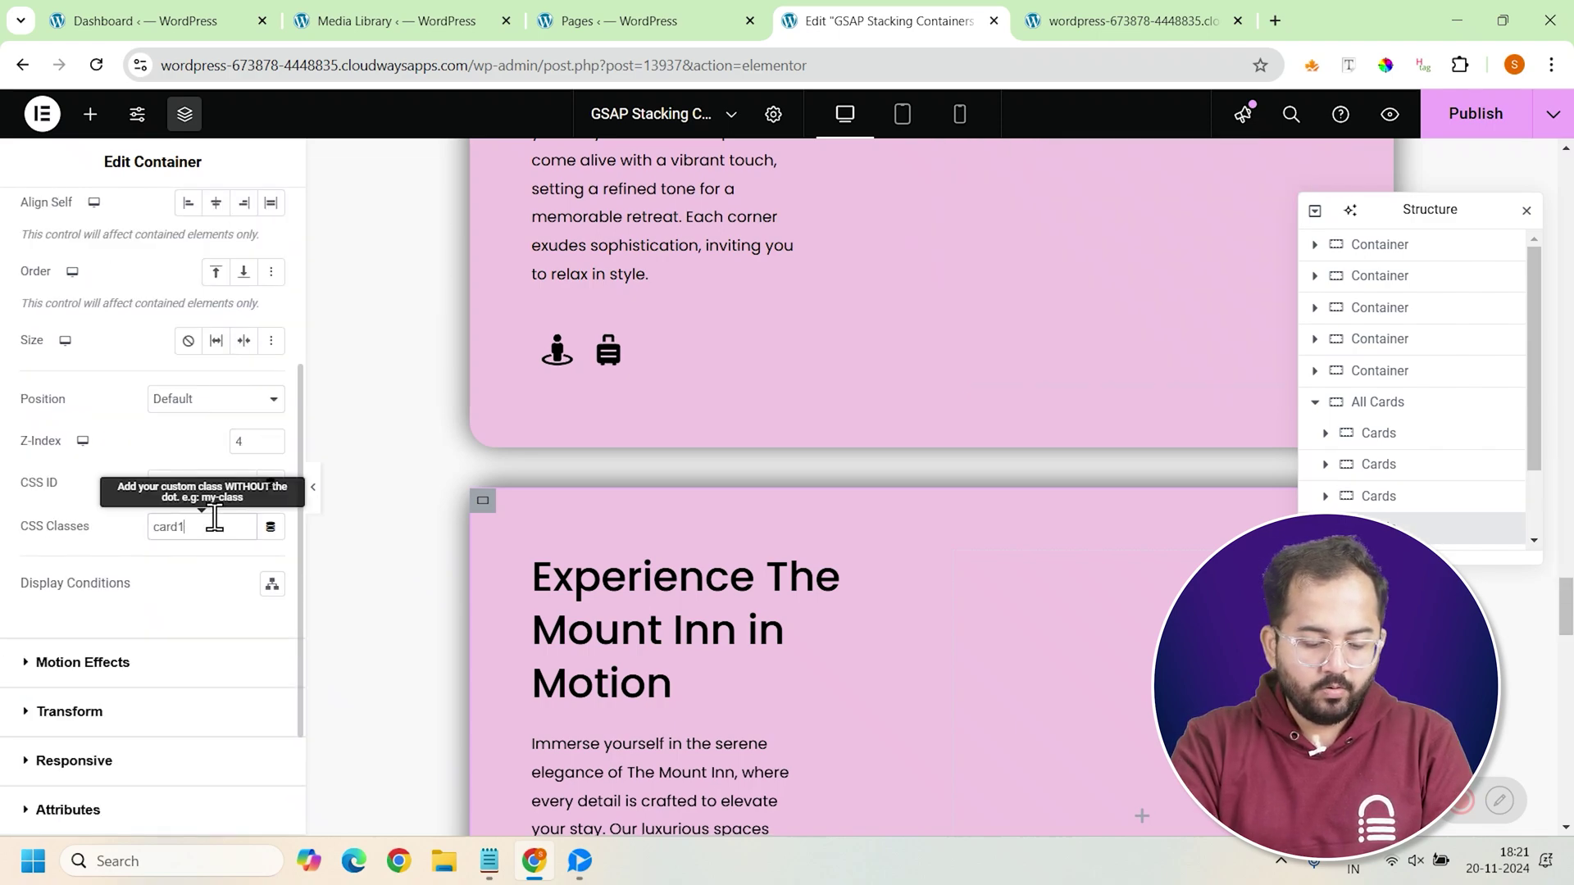
pyautogui.write('4')
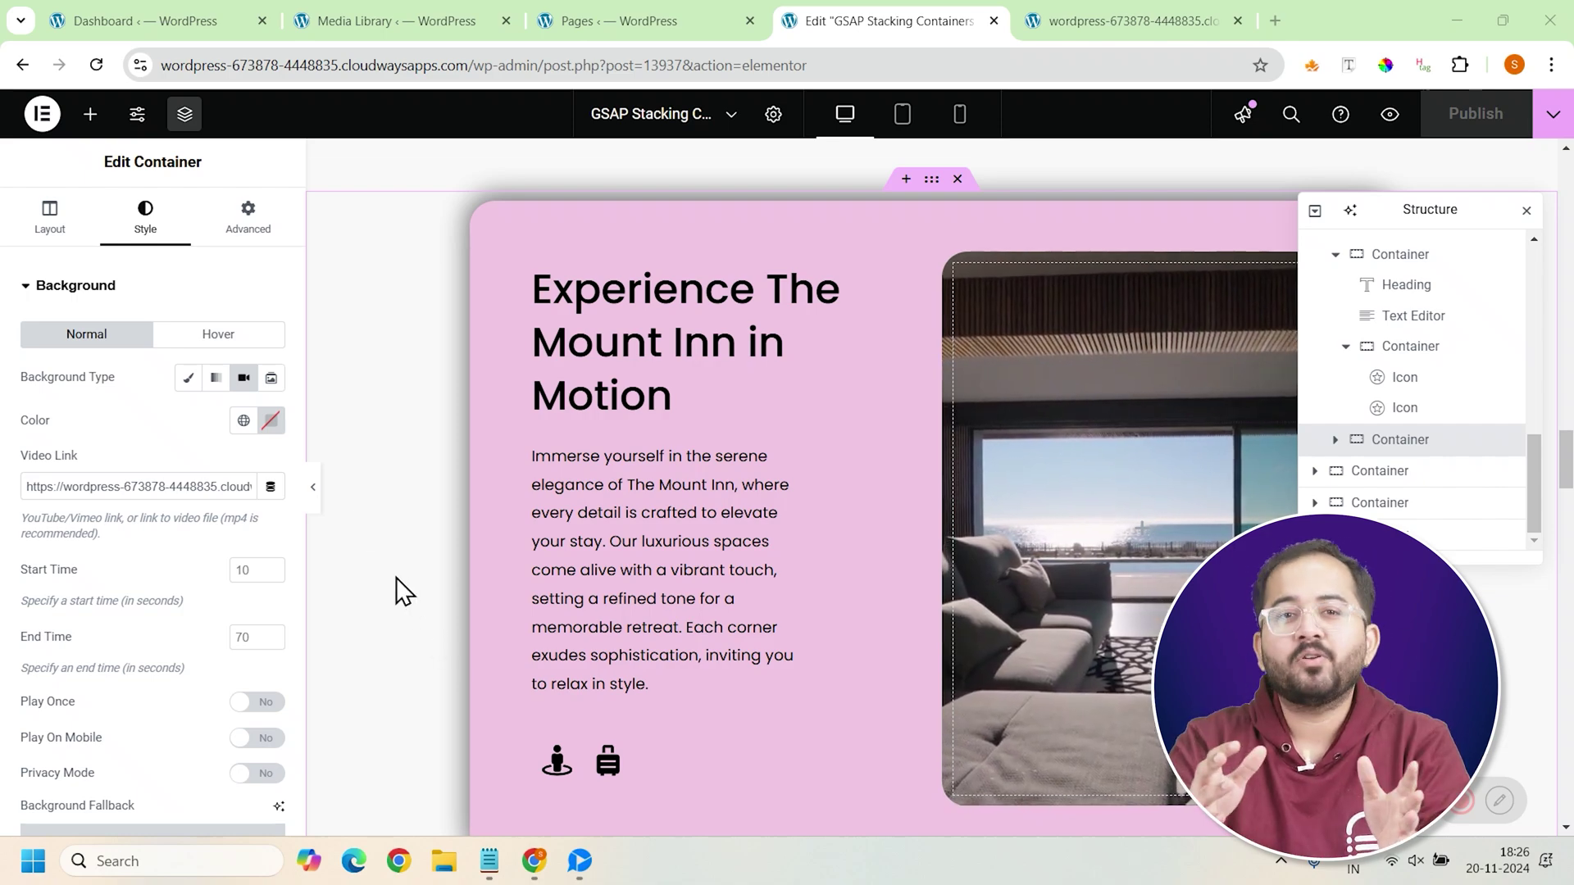
# Paste the sticky .card1–.card4 rules (top 50, 100, 150, 200 px) into Additional CSS and publish
pyautogui.click(123, 21)
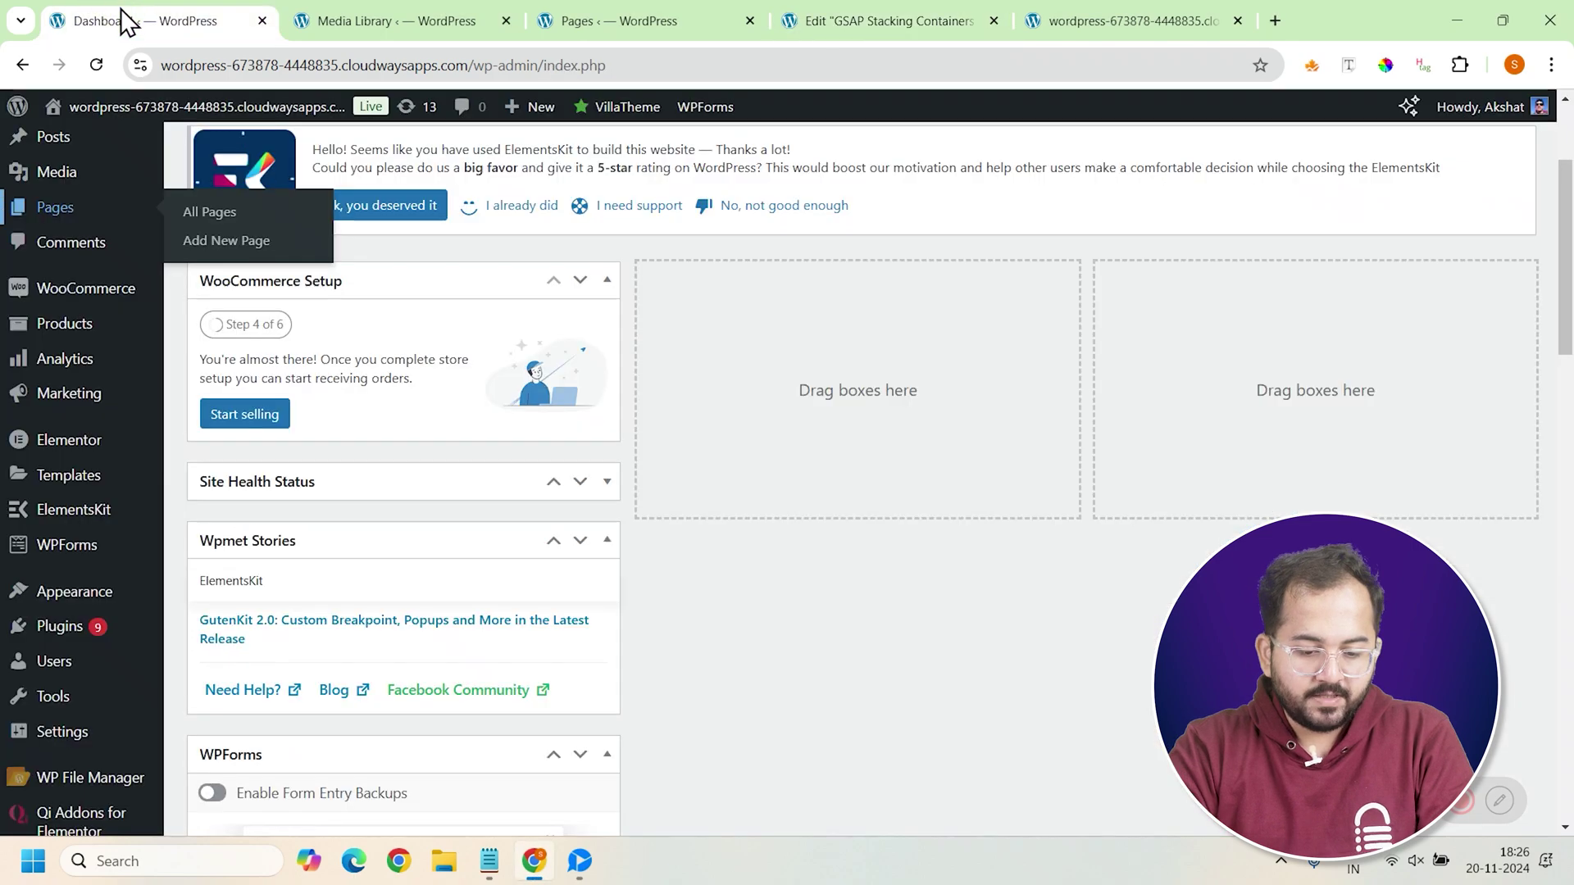
pyautogui.moveTo(77, 592)
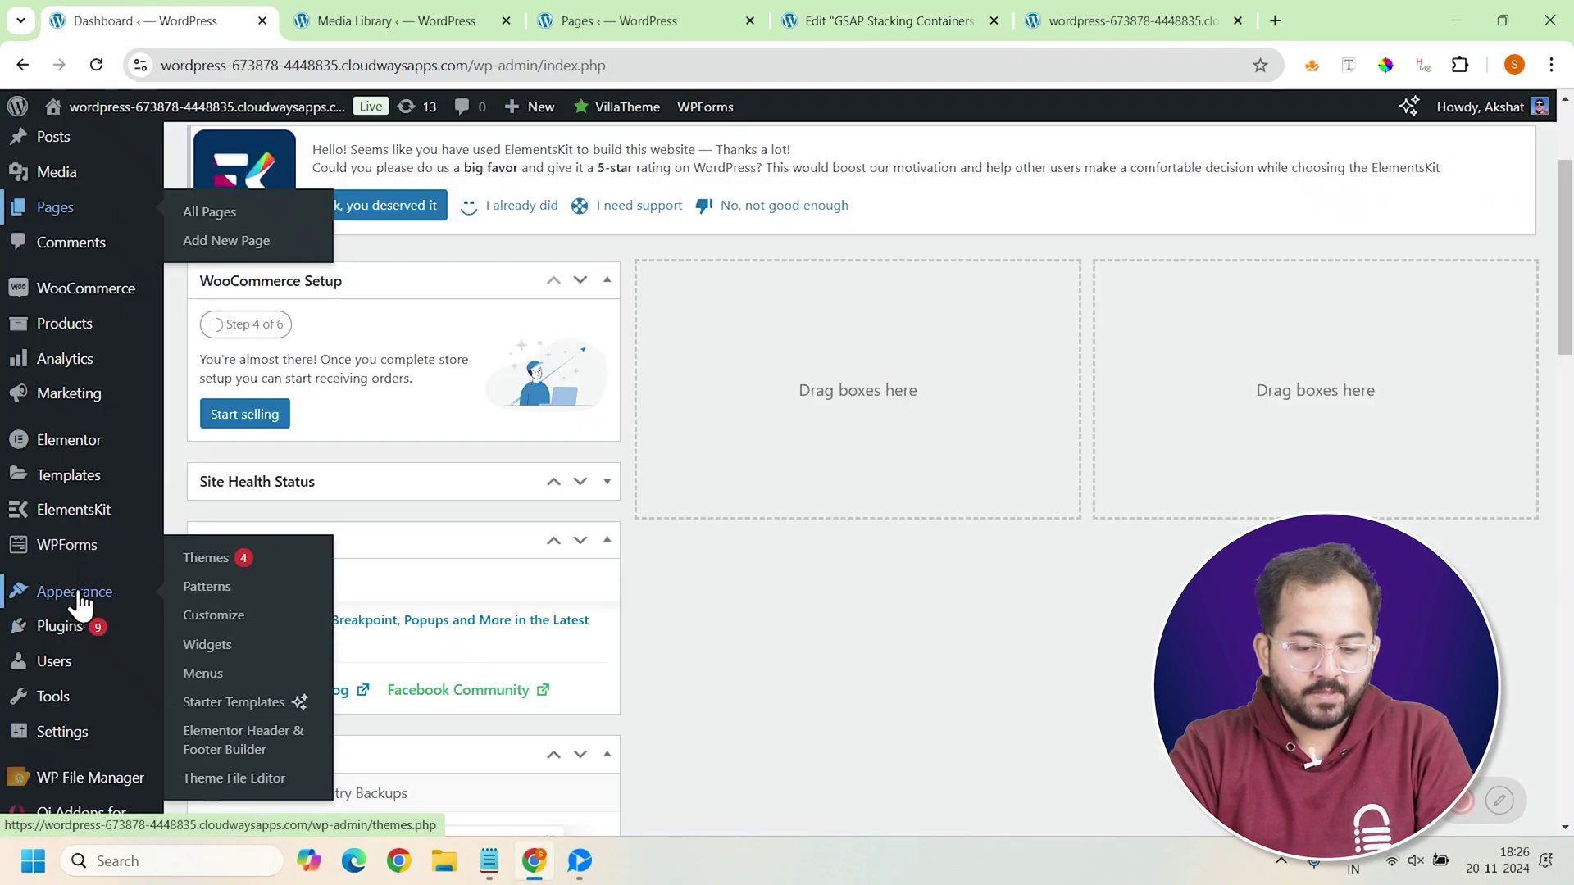
pyautogui.click(215, 617)
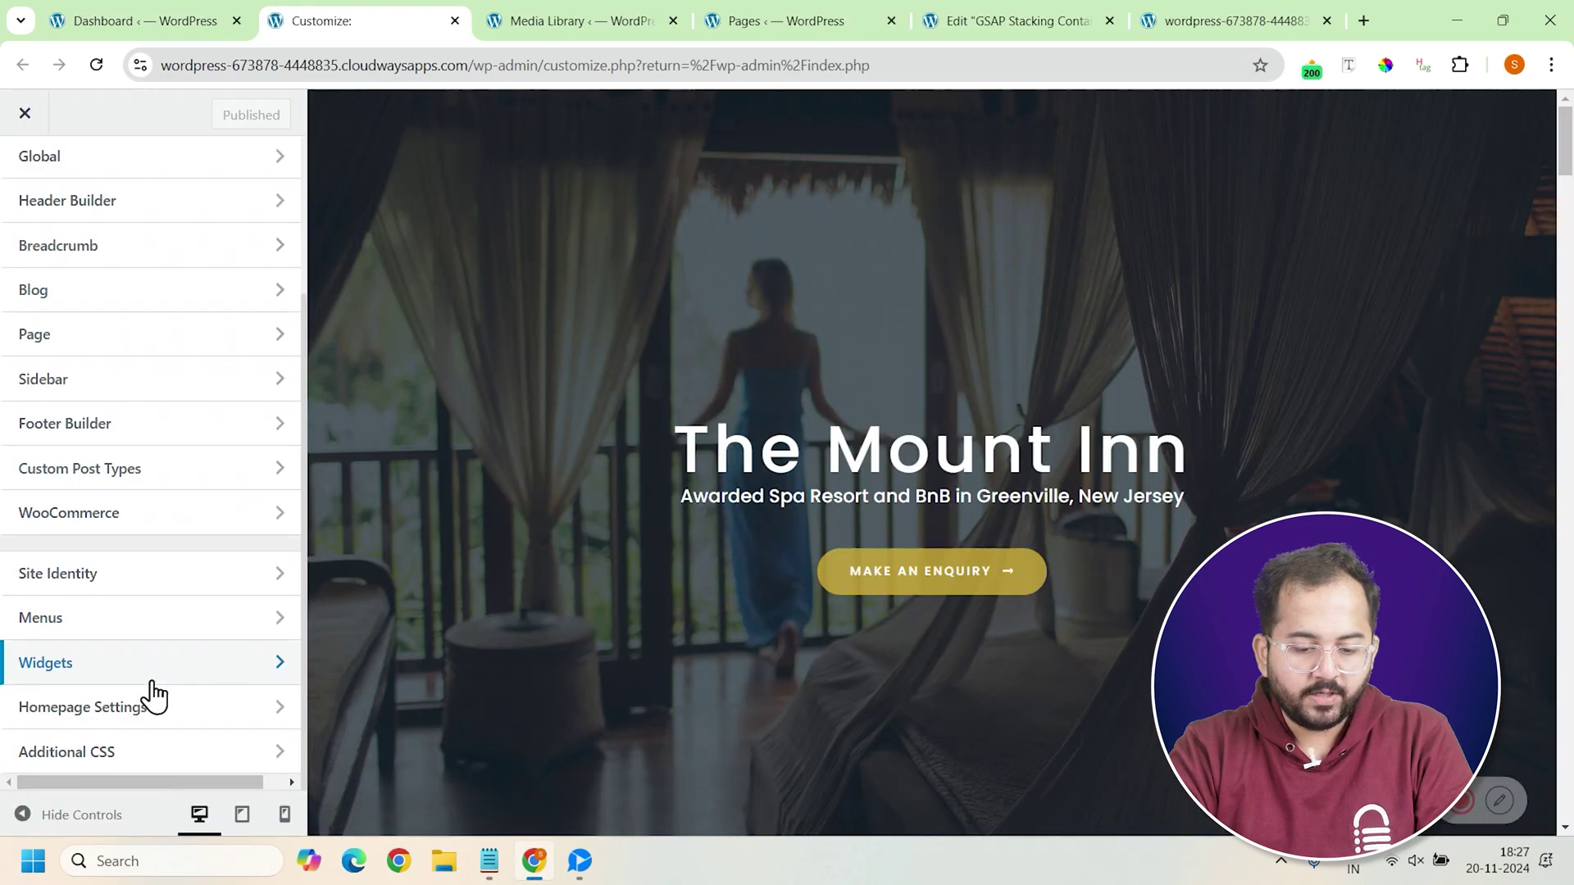
pyautogui.click(94, 754)
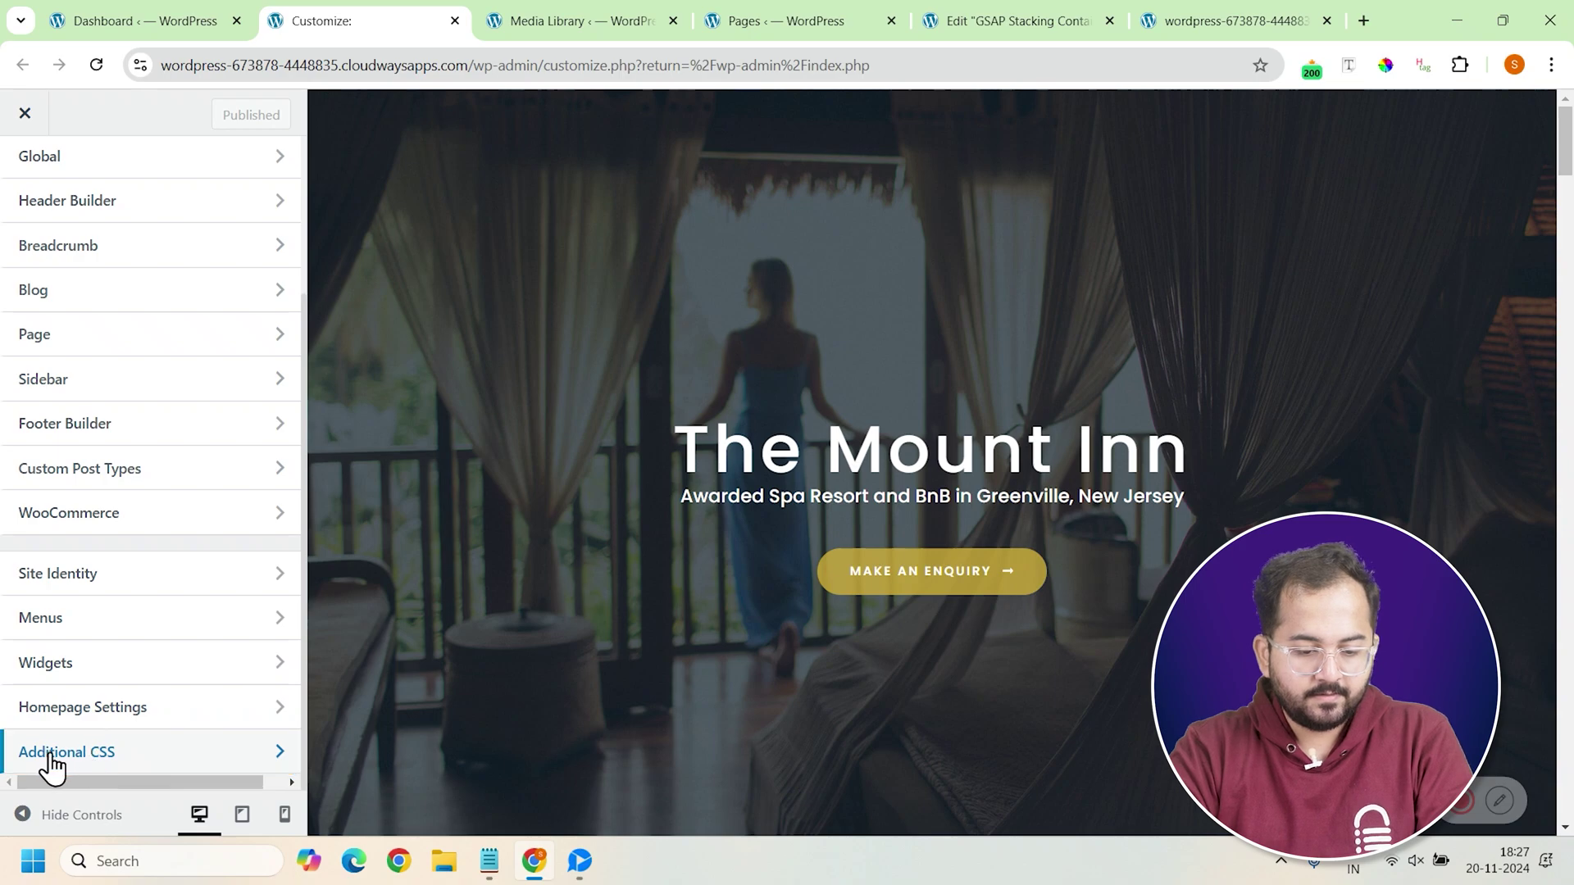
pyautogui.scroll(-3, 113, 664)
pyautogui.hotkey('ctrl', 'v')
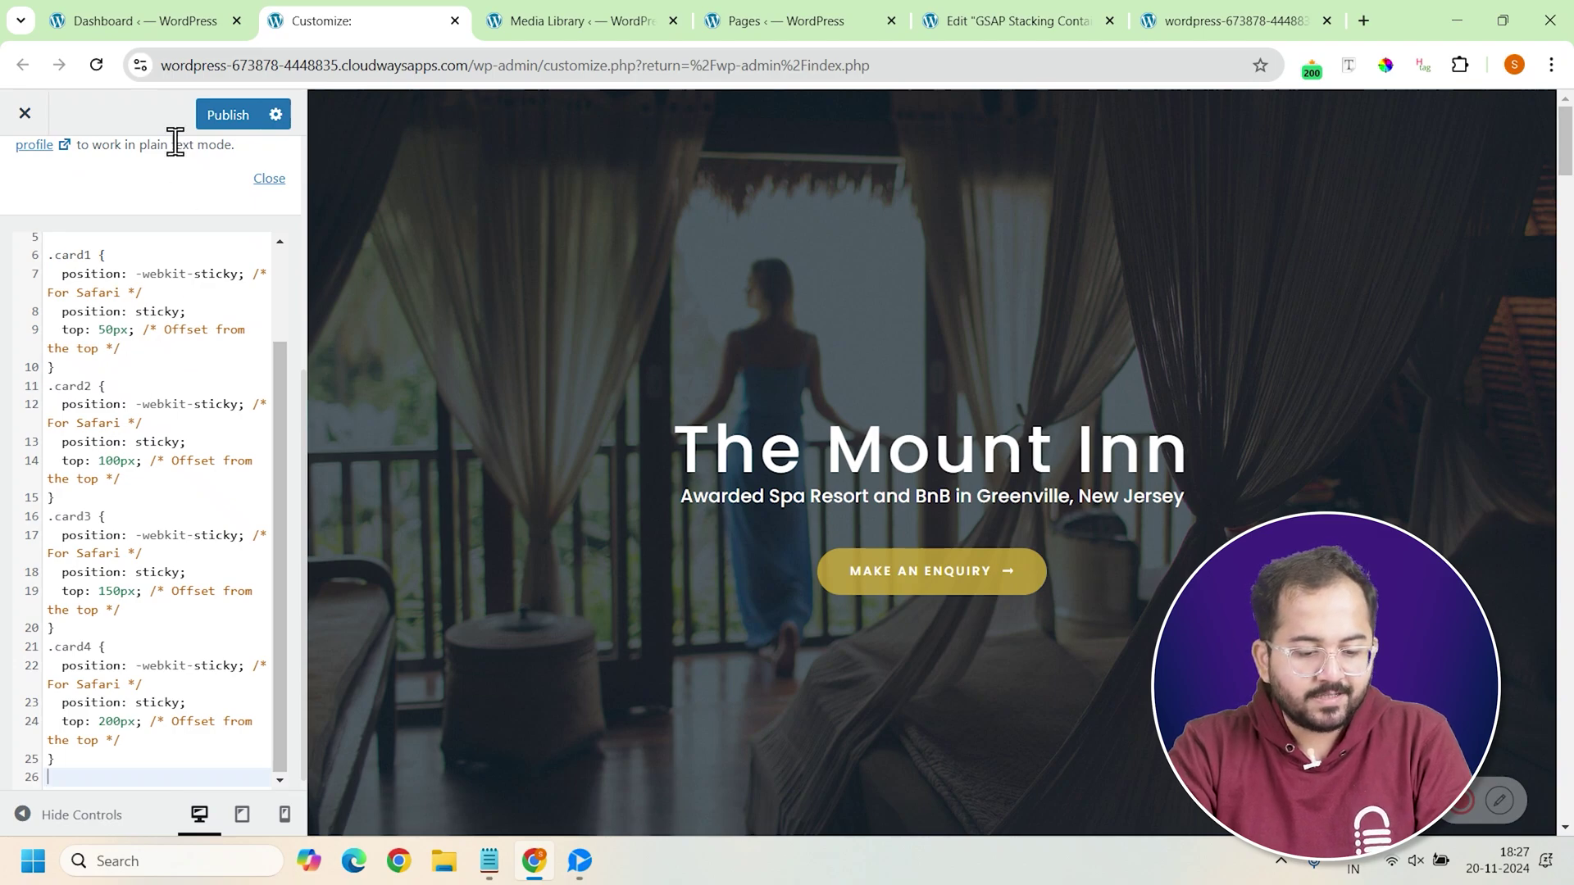
pyautogui.click(214, 115)
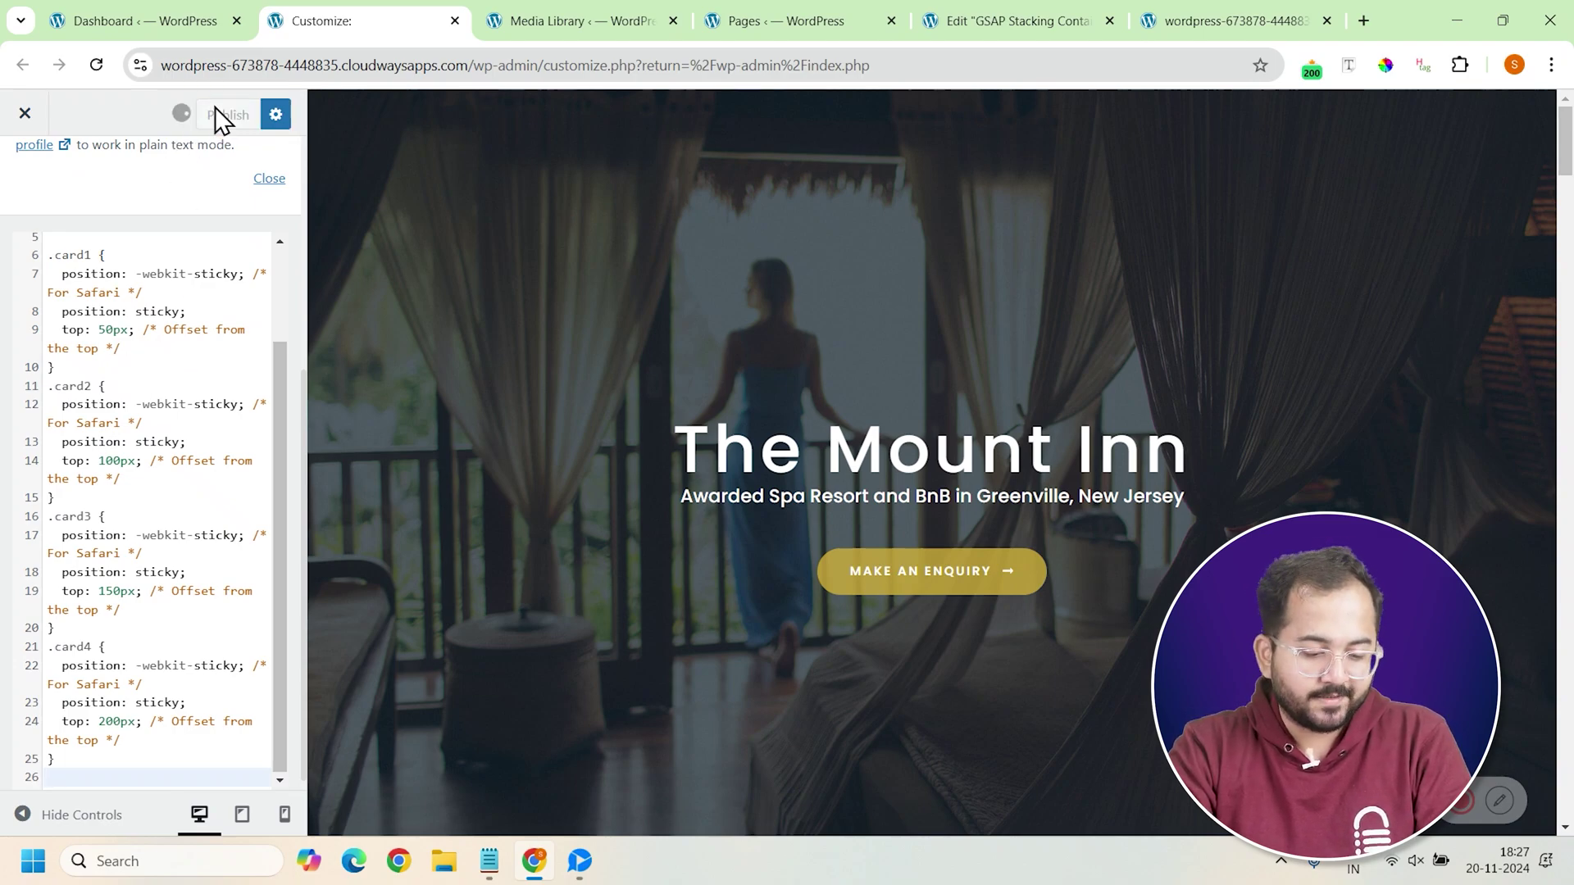
pyautogui.click(973, 21)
pyautogui.scroll(-15, 1262, 271)
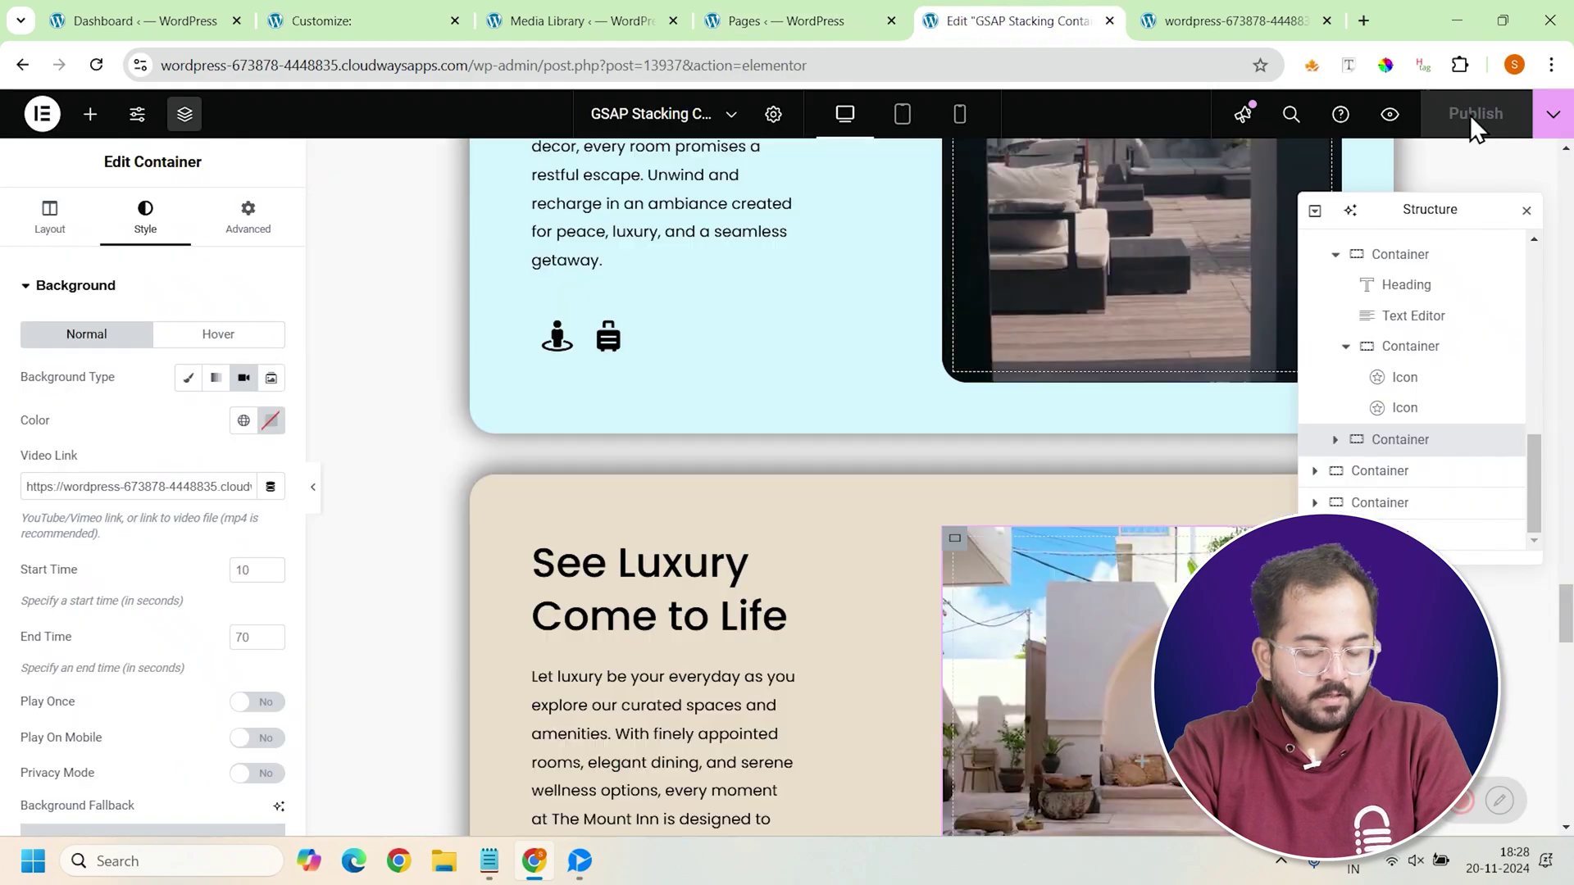
# Preview the page and scroll down and back up to watch the cards stack
pyautogui.click(1391, 114)
pyautogui.scroll(-15, 1339, 239)
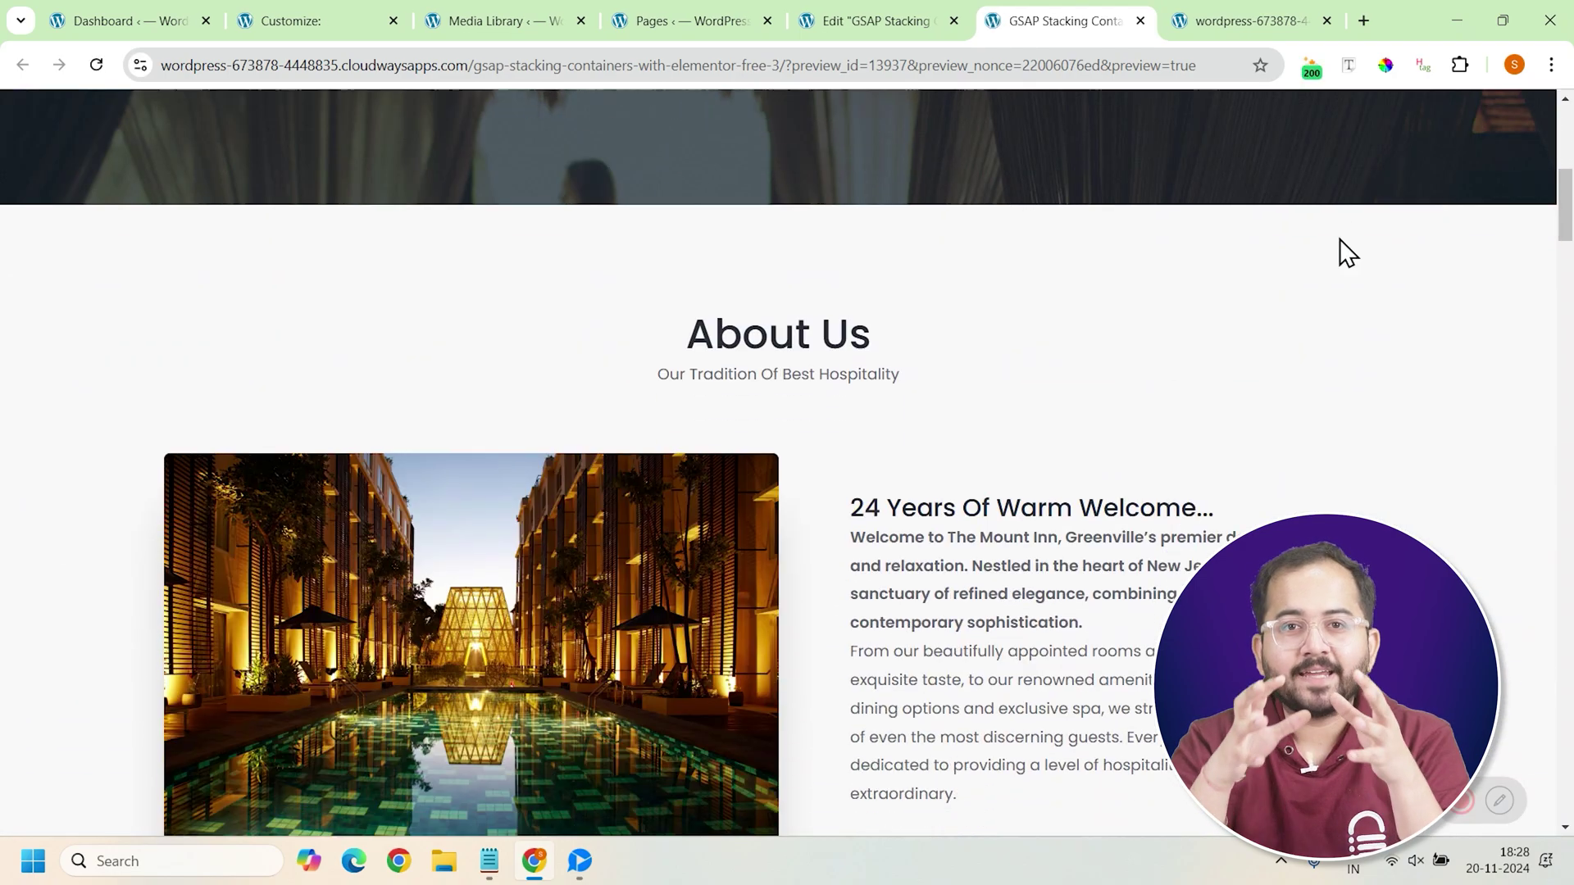
pyautogui.scroll(-20, 1340, 238)
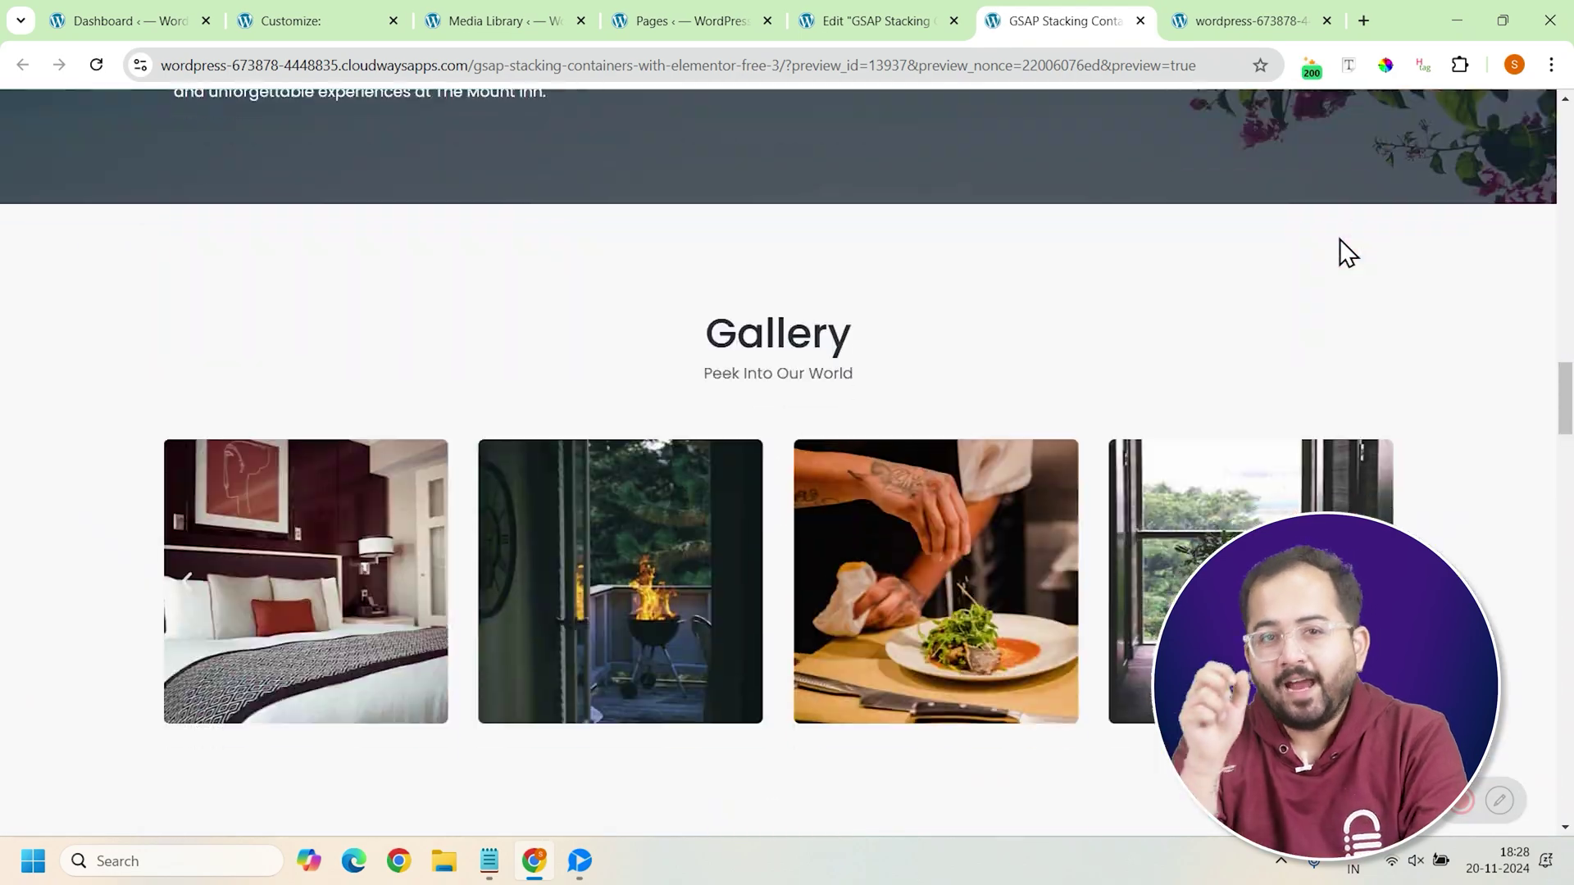
pyautogui.scroll(-6, 1340, 238)
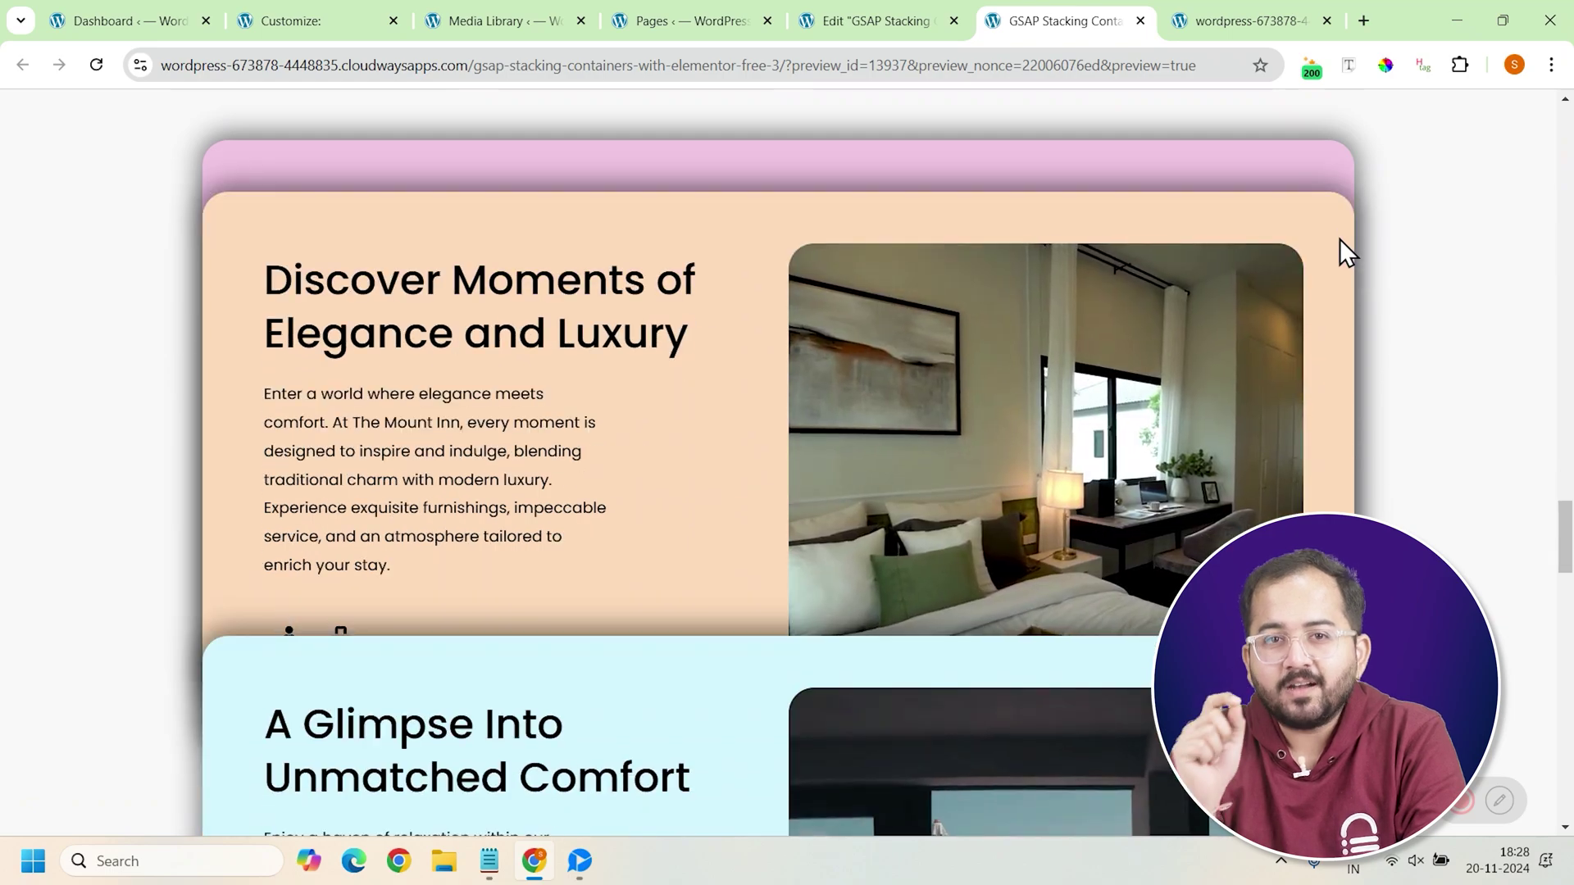
pyautogui.scroll(-15, 1339, 239)
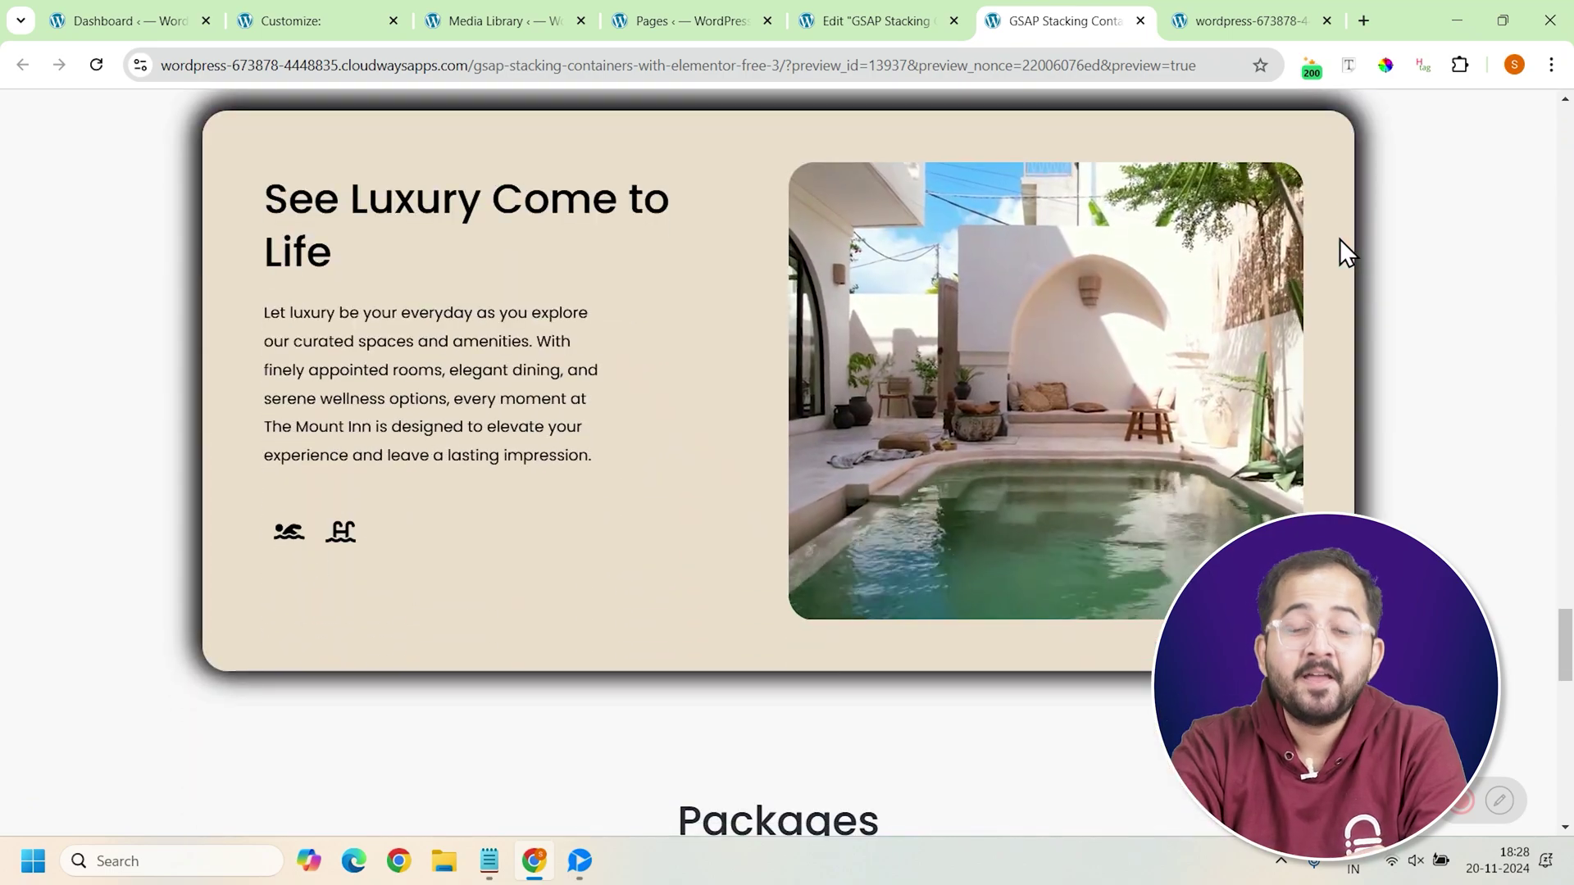
pyautogui.scroll(10, 1339, 239)
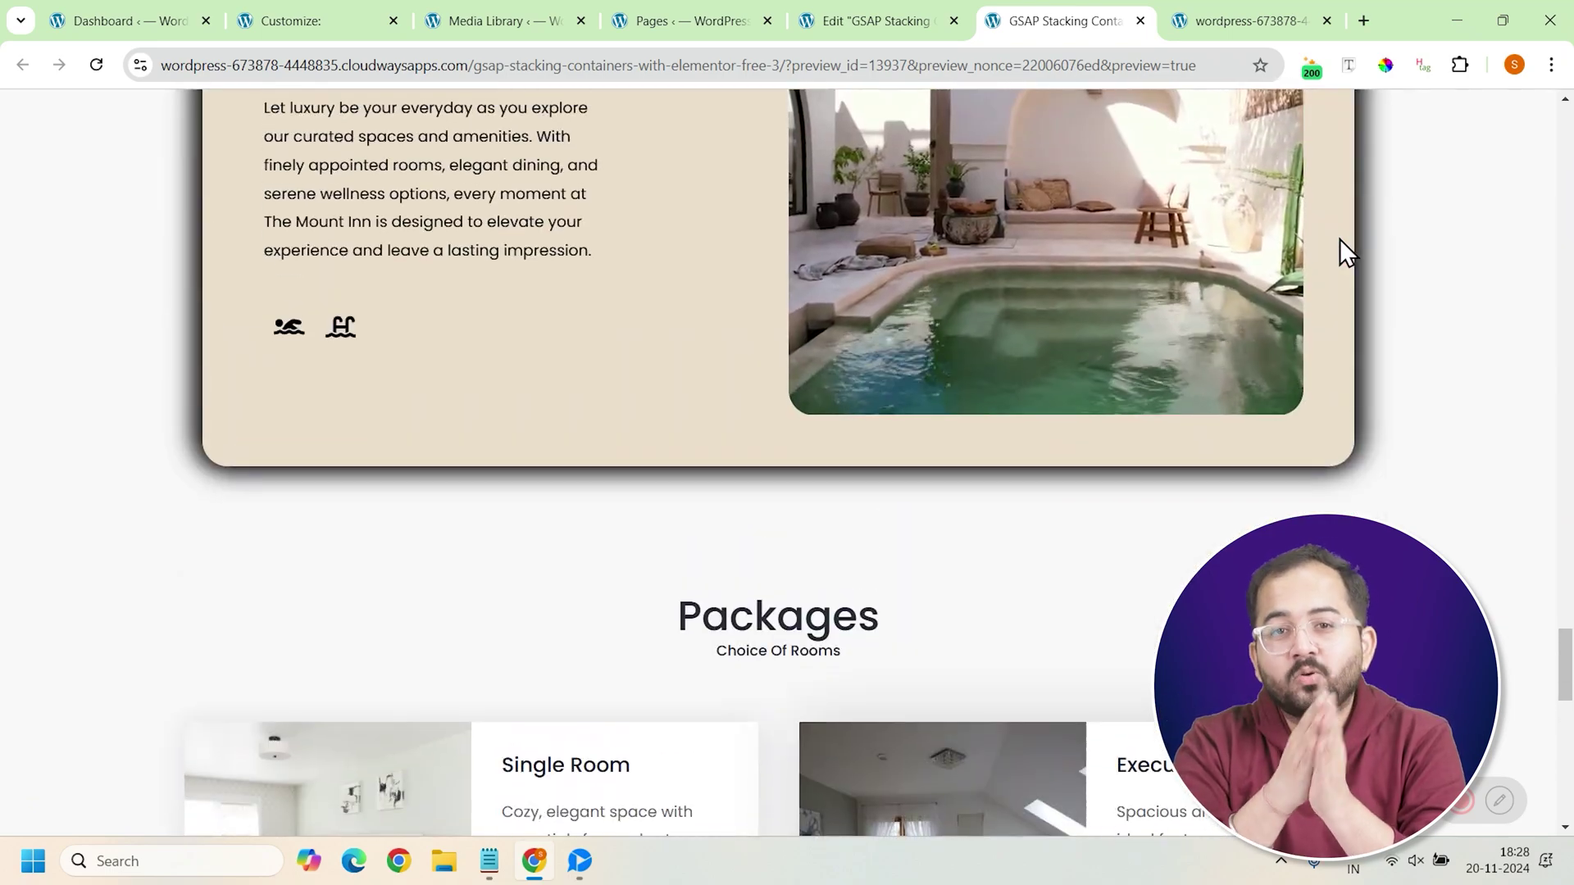
pyautogui.scroll(8, 1340, 238)
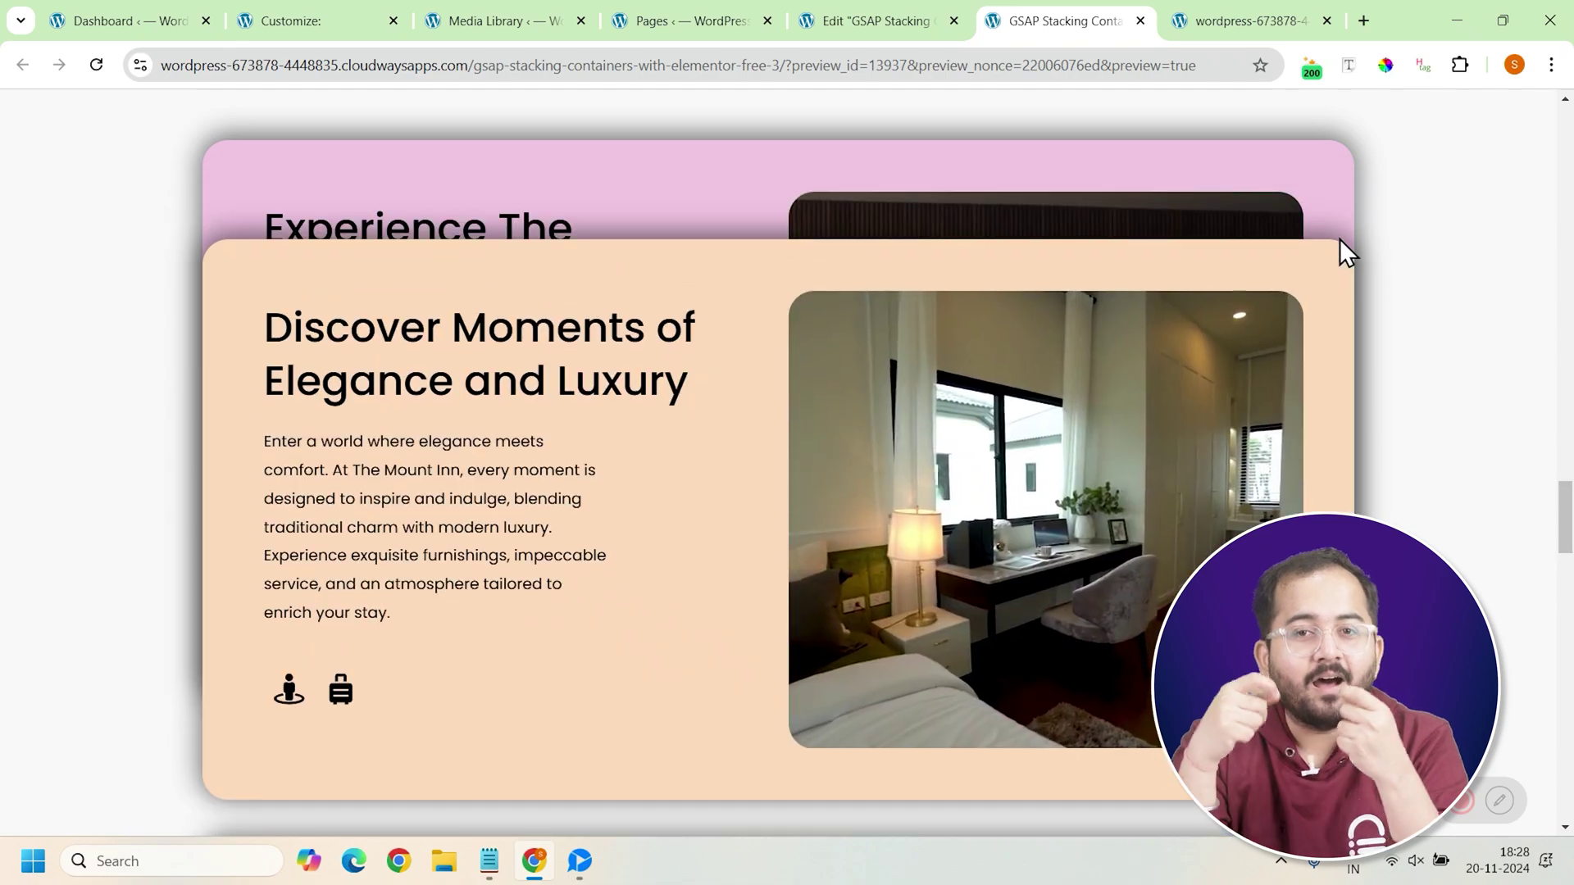
pyautogui.scroll(6, 1339, 239)
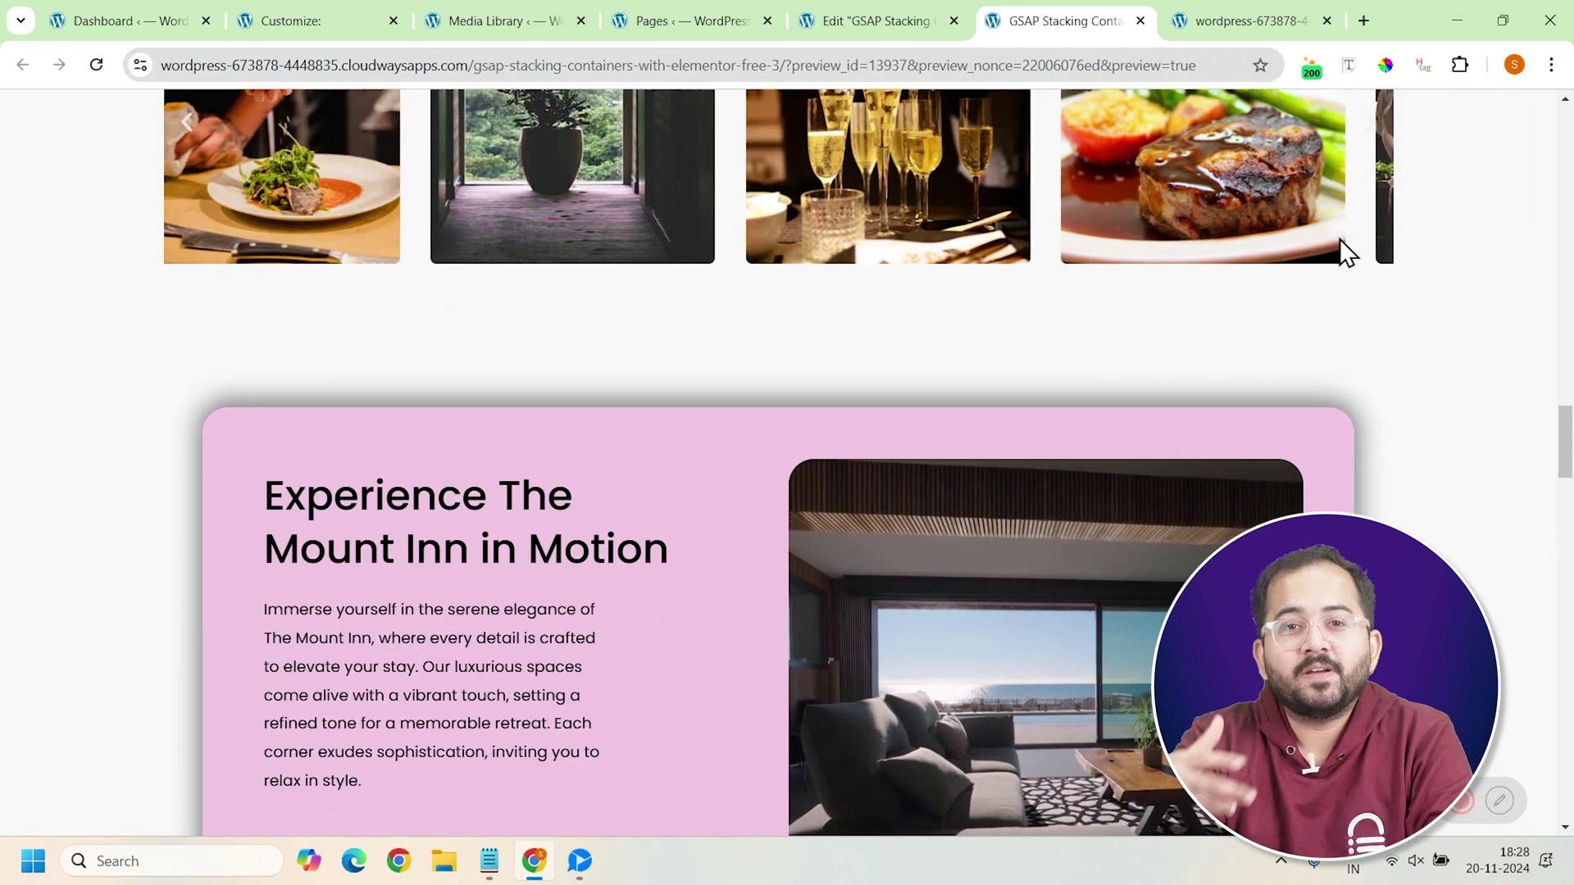